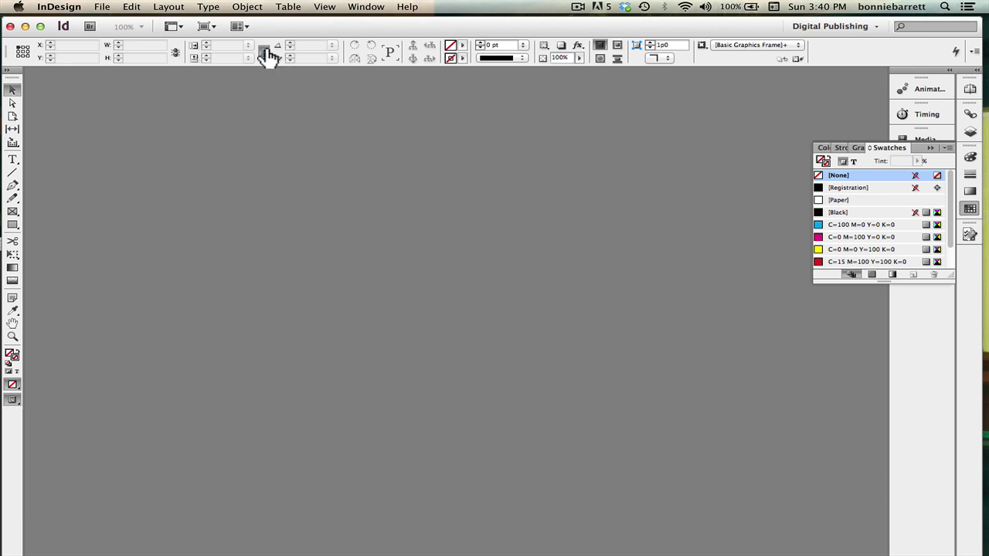
Create a new Web-intent document of one 800 × 600 px page without facing pages
click(103, 7)
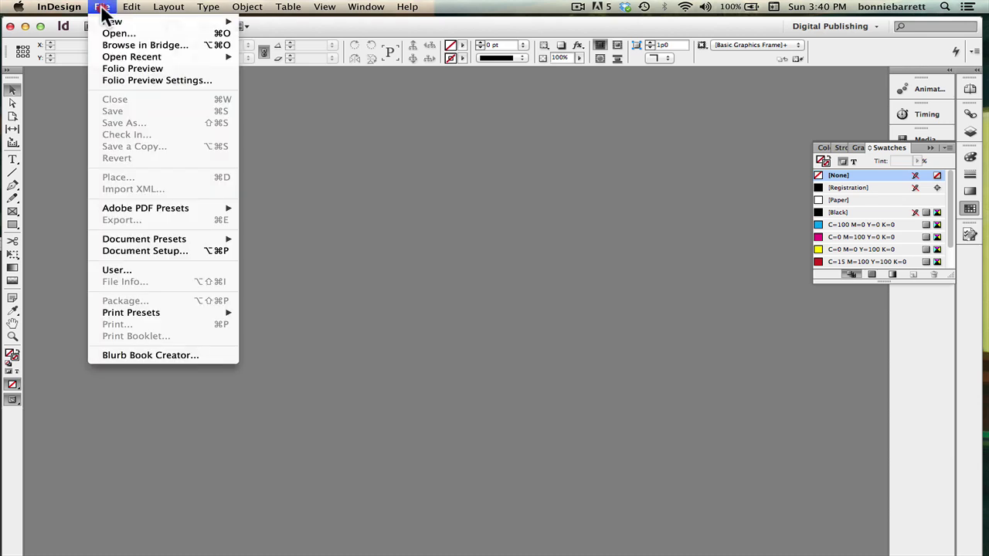
mouse_move(106, 22)
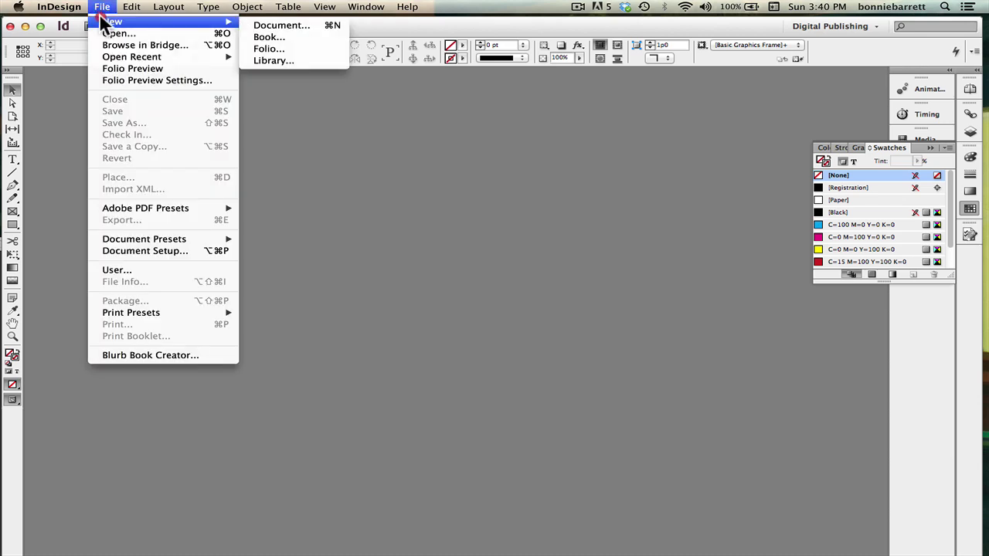
click(275, 25)
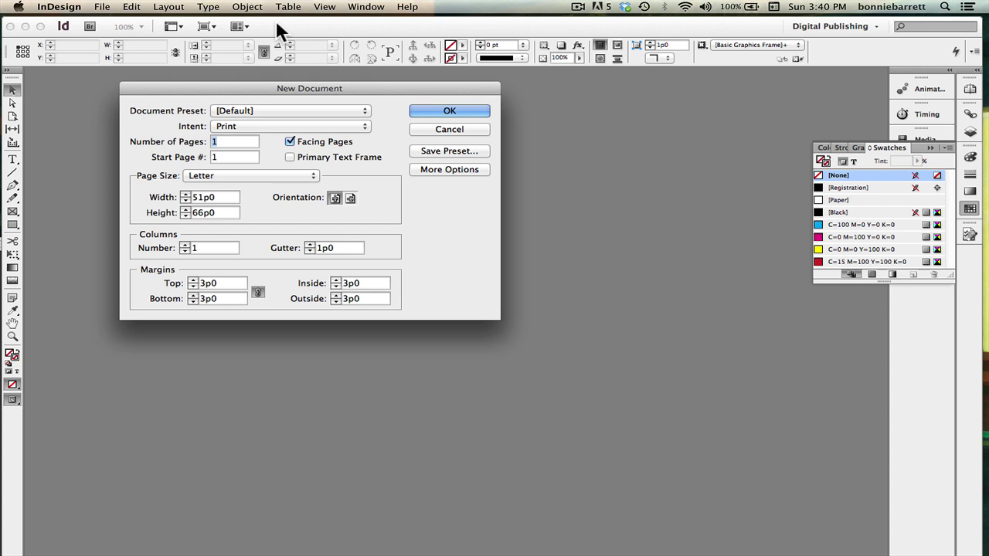
click(248, 126)
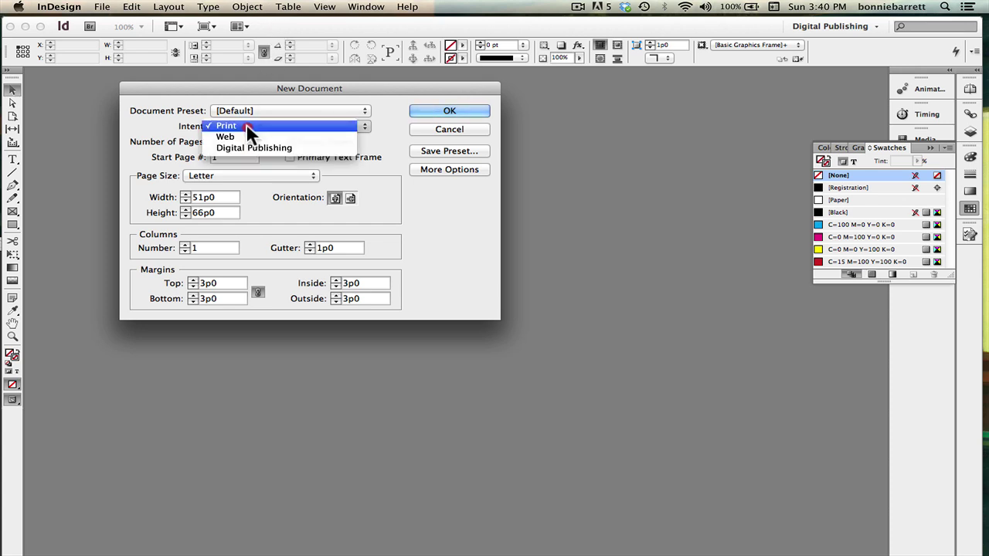
click(245, 135)
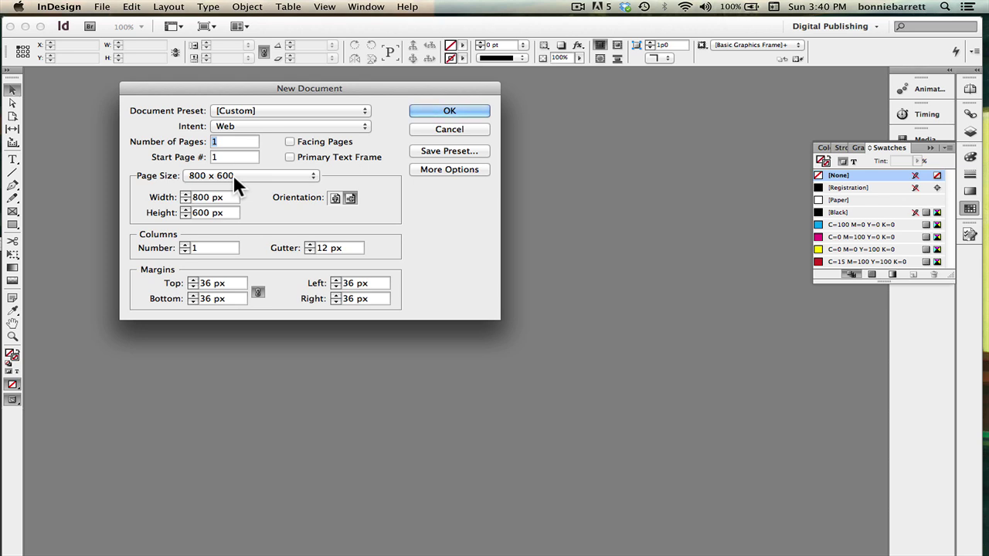
click(437, 109)
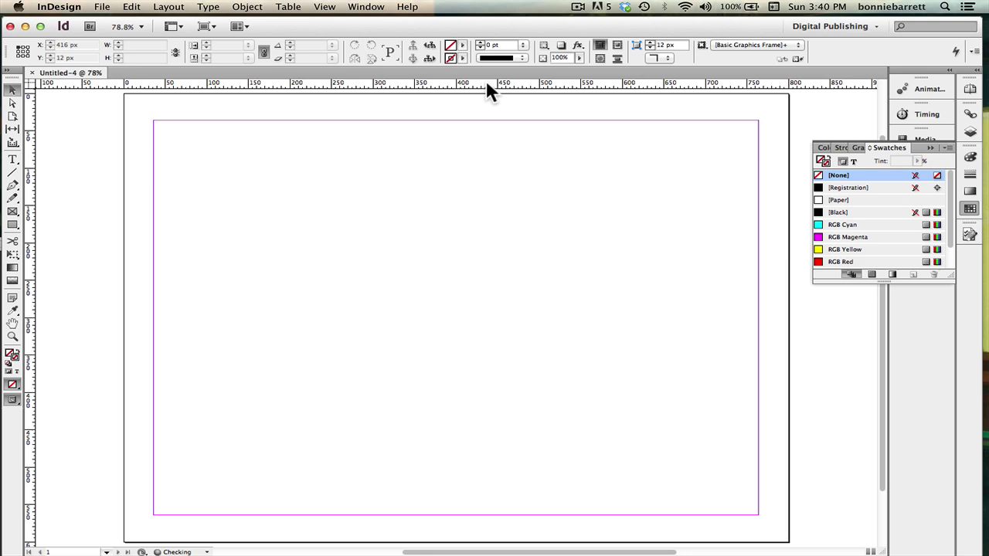
Confirm the ruler units are Pixels and toggle the Swatches panel closed and open
right_click(488, 85)
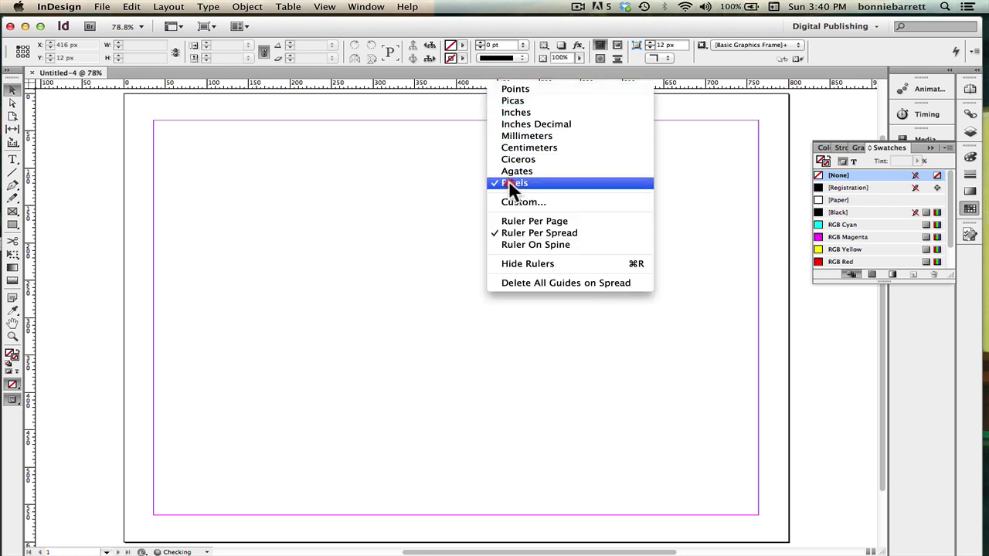
click(439, 182)
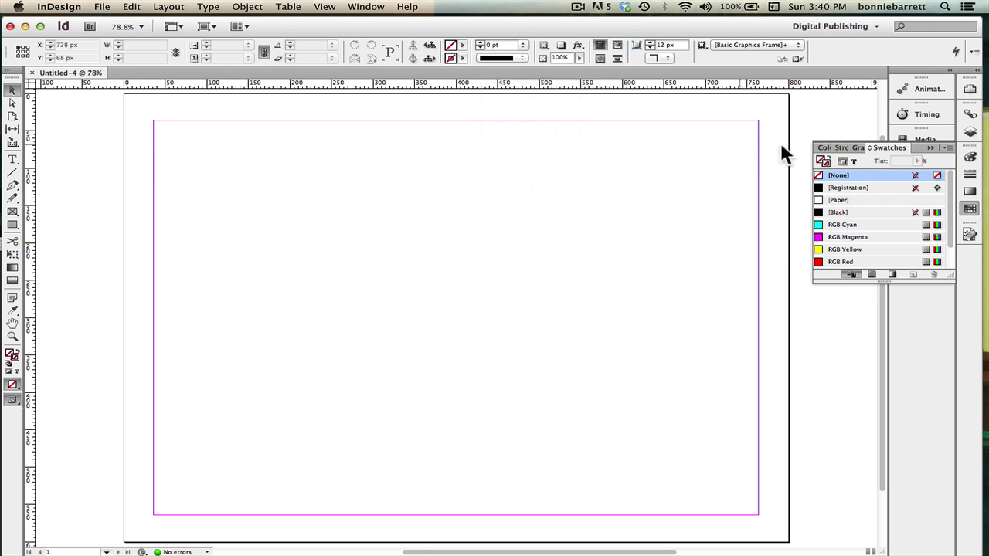
click(970, 210)
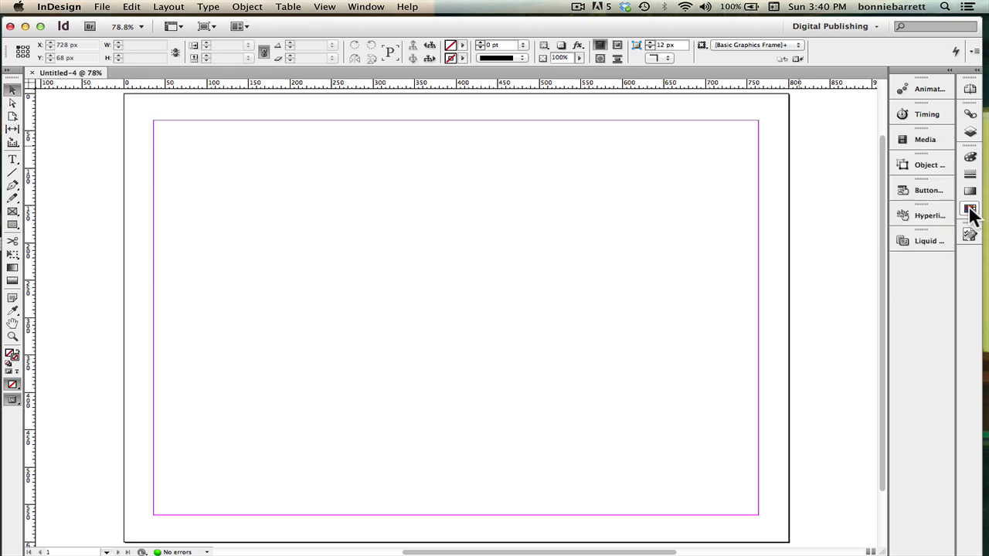
click(969, 209)
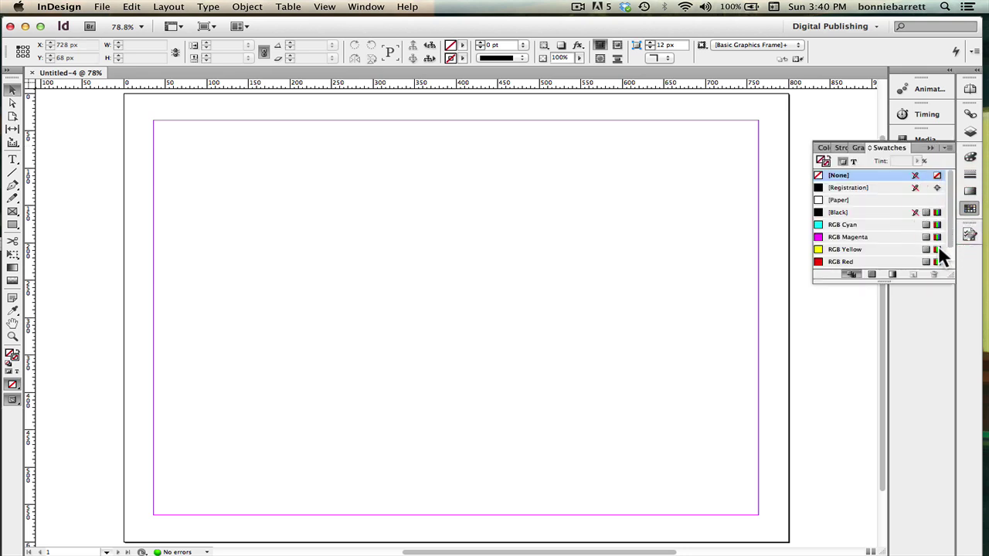
Reapply the Digital Publishing workspace and put the Swatches panel group away
click(830, 25)
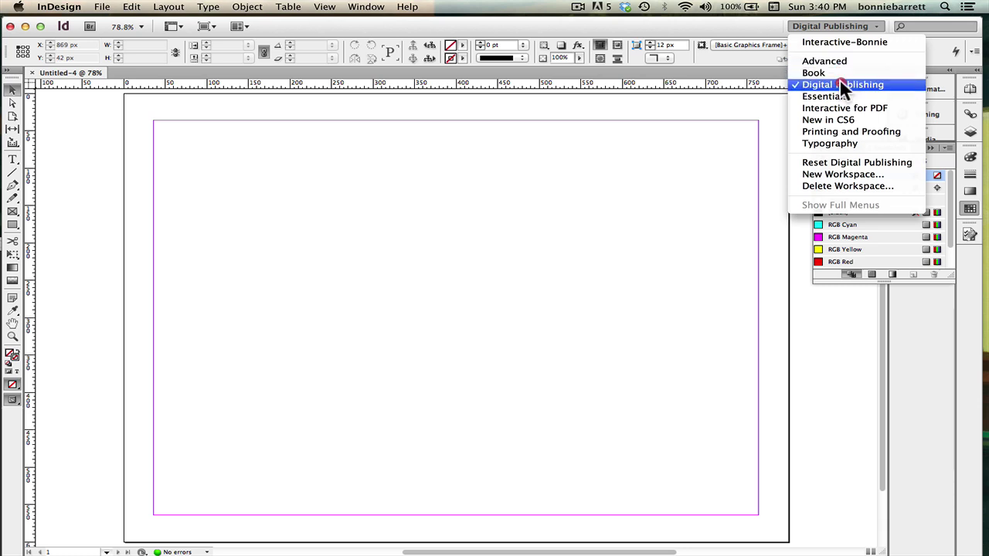
click(840, 84)
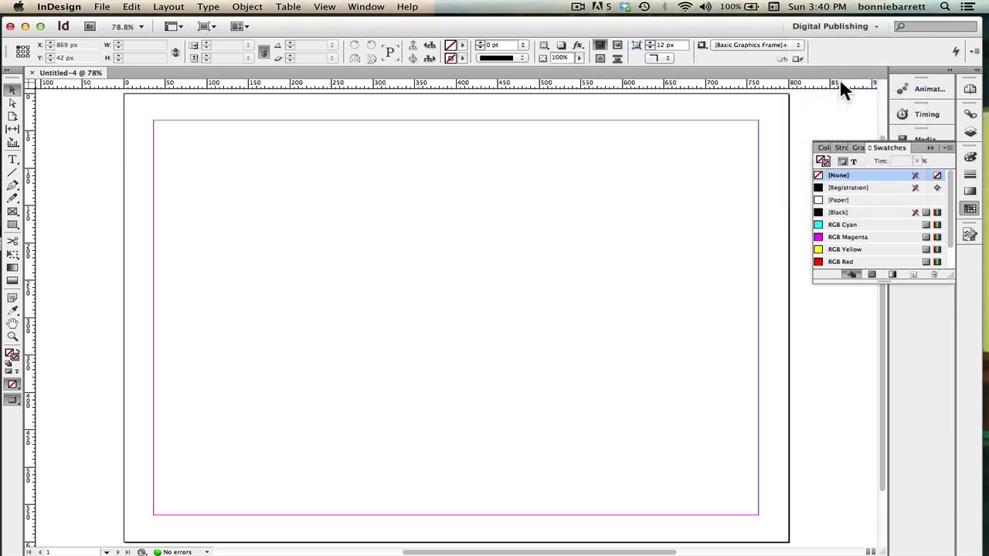
click(927, 150)
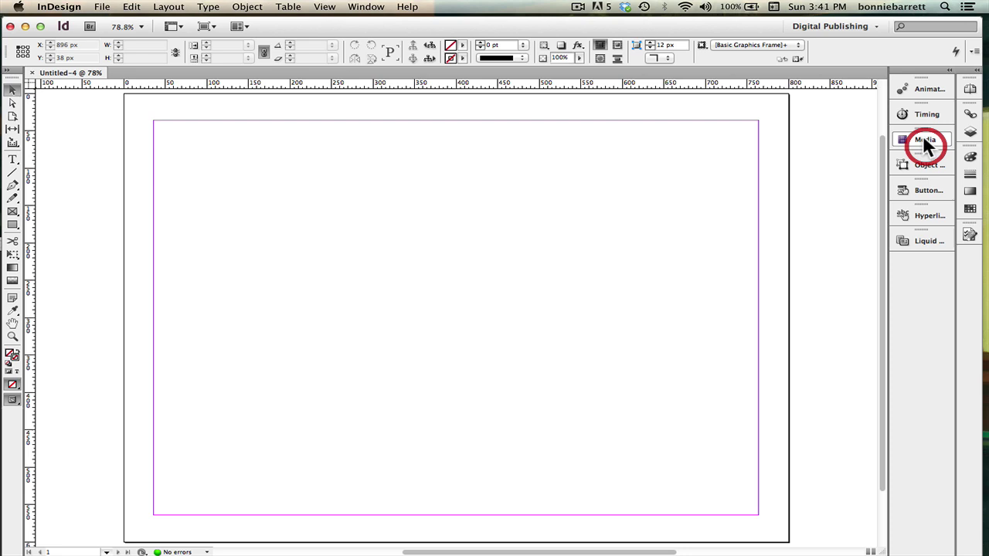
Rename Layer 1 to 'Guides' and make it non-printing
click(970, 135)
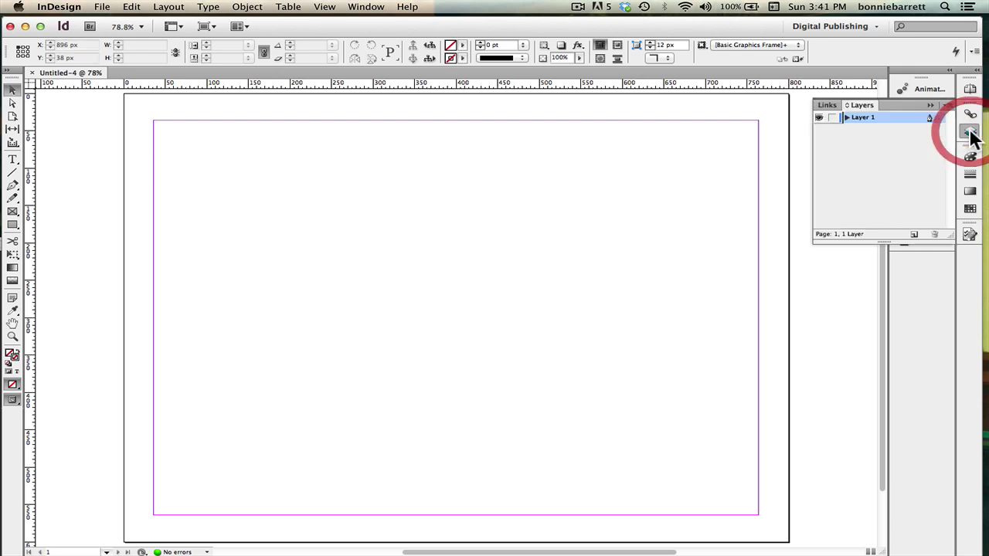
double_click(864, 118)
text(G)
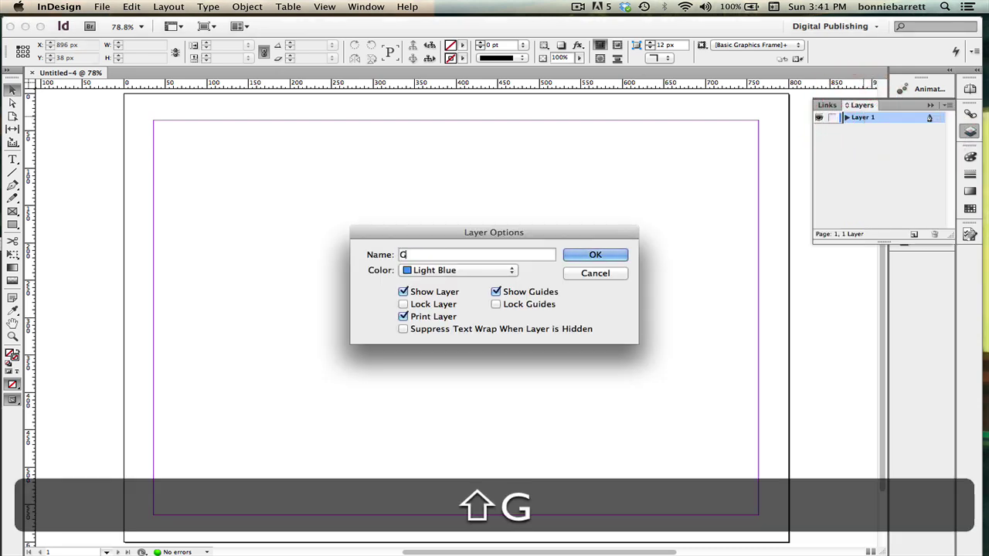
text(uides)
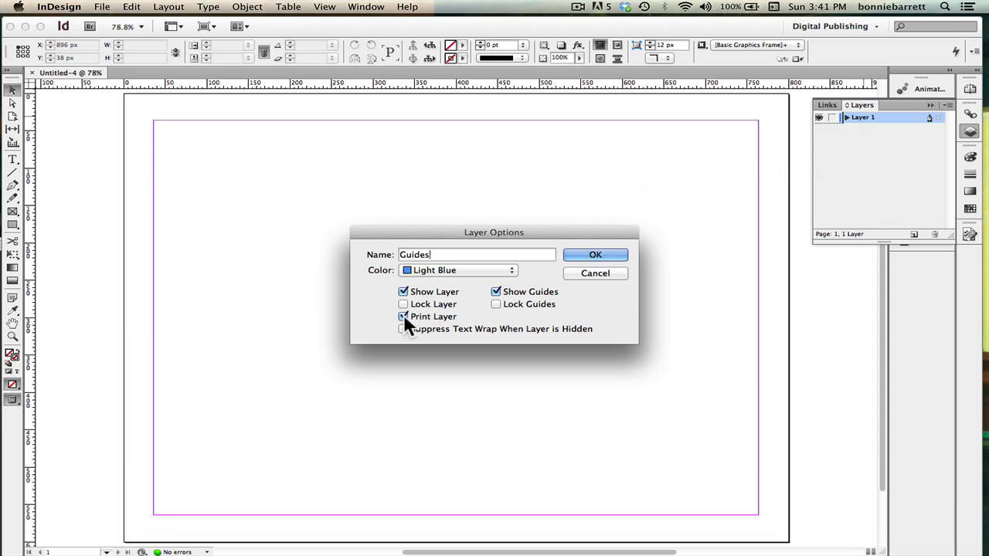
click(403, 316)
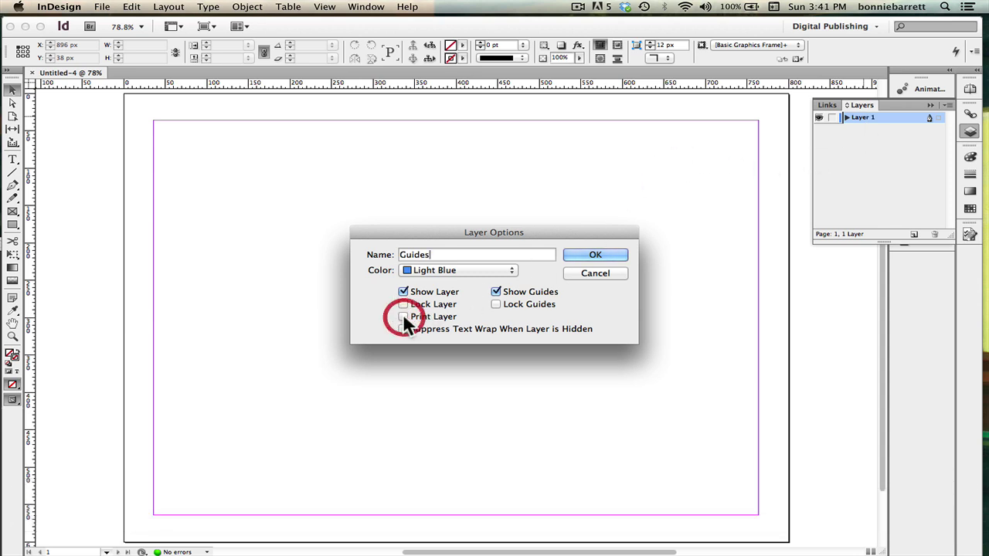
click(599, 253)
Add two new layers named 'Background' and 'Images'
click(947, 105)
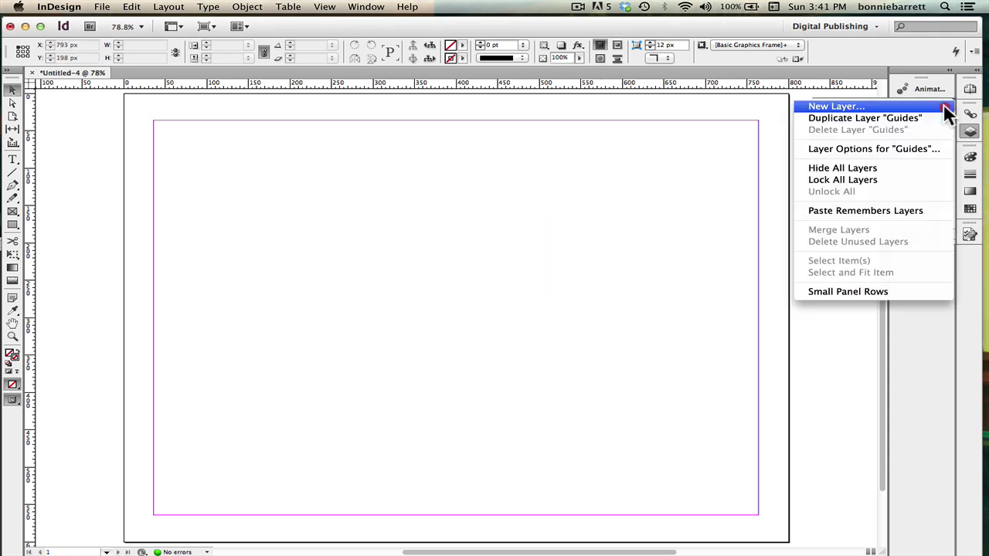
click(924, 108)
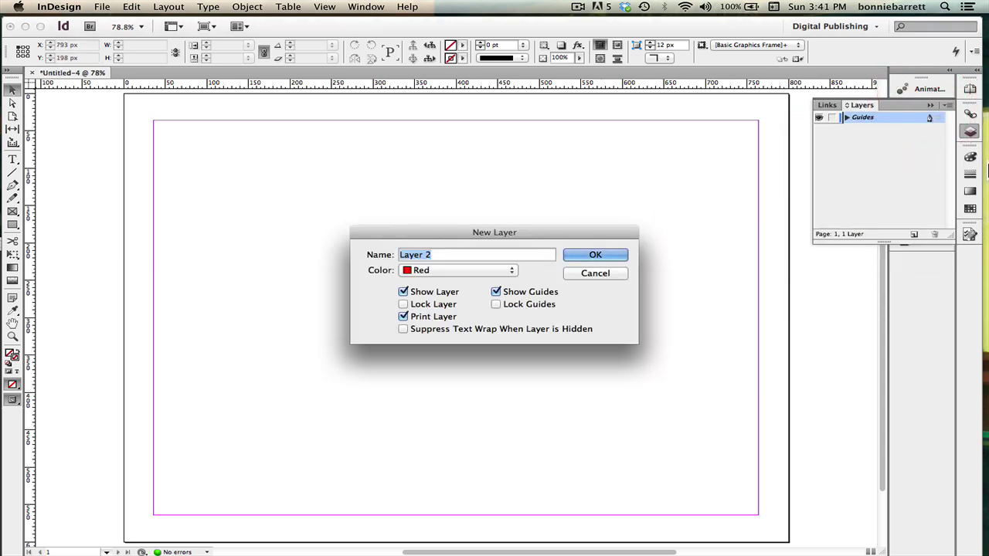
text(Ba)
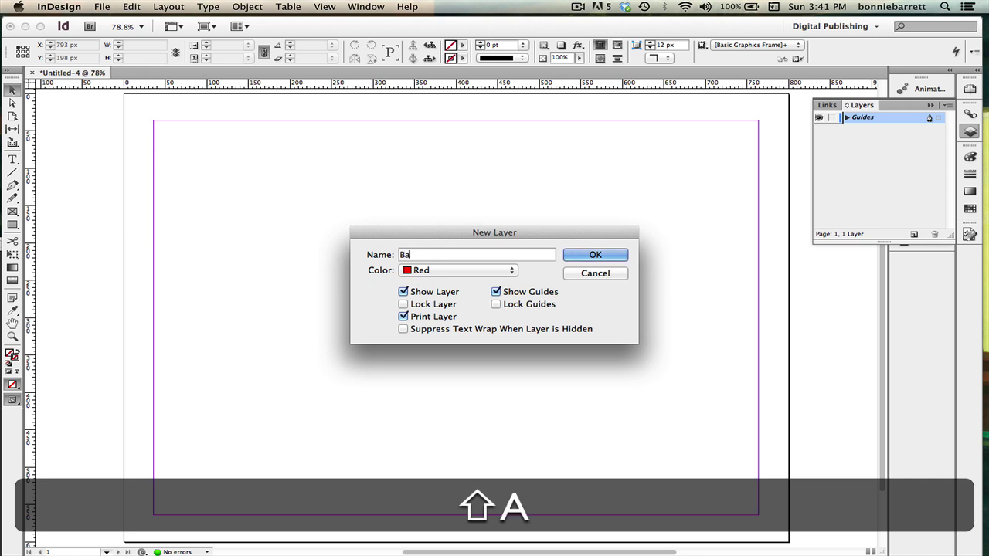
text(ckground)
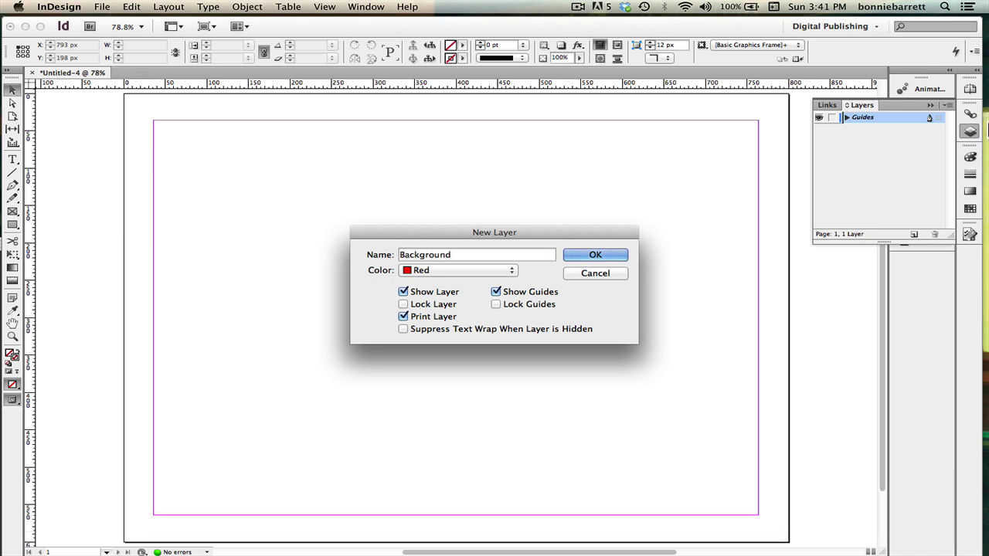
click(597, 248)
click(948, 106)
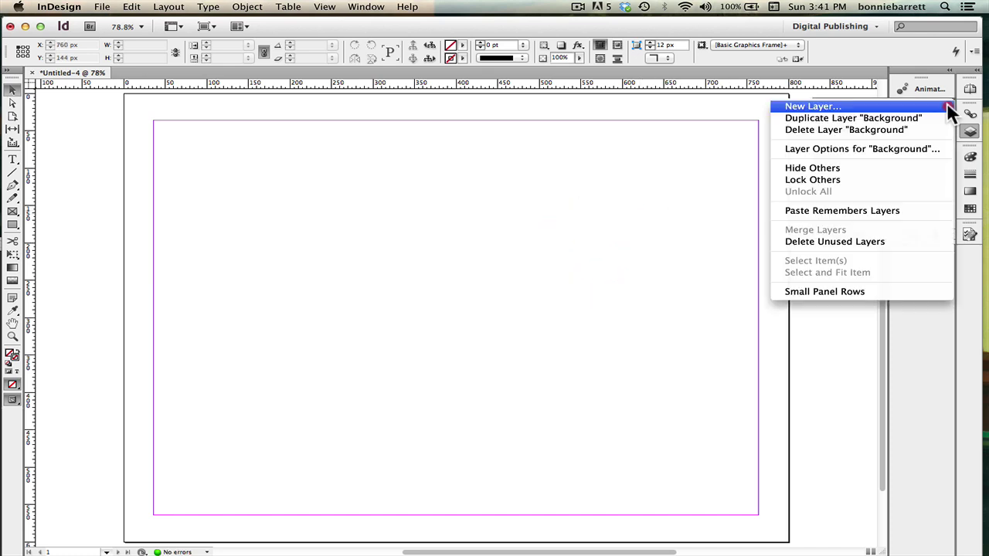
click(943, 106)
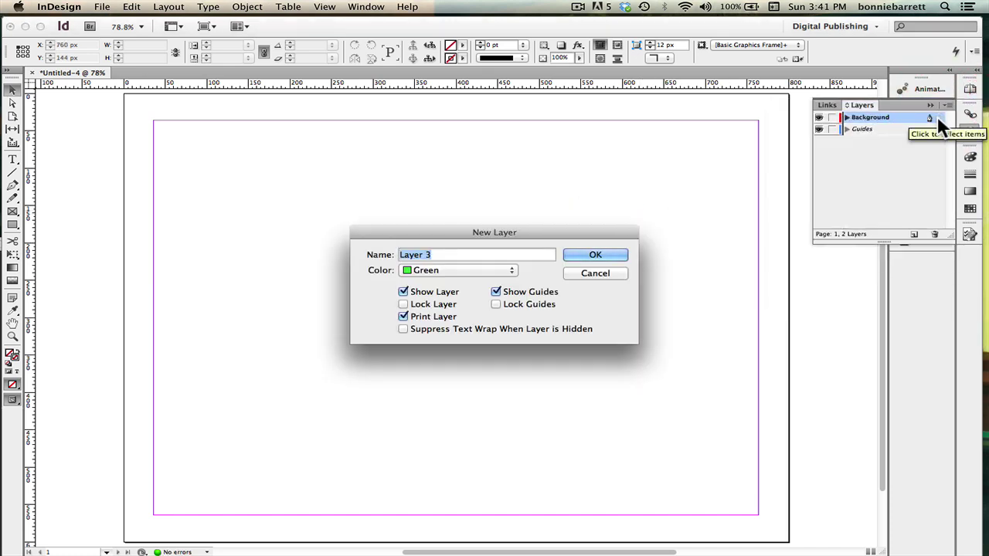
text(Images)
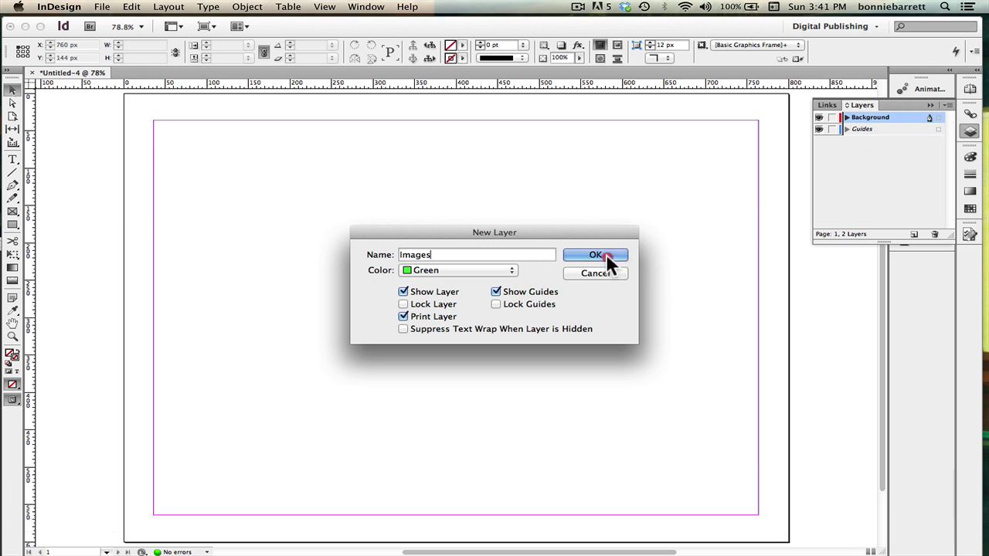
click(595, 255)
Add two more layers named 'Type' and 'Navigation' at the top of the stack
click(950, 106)
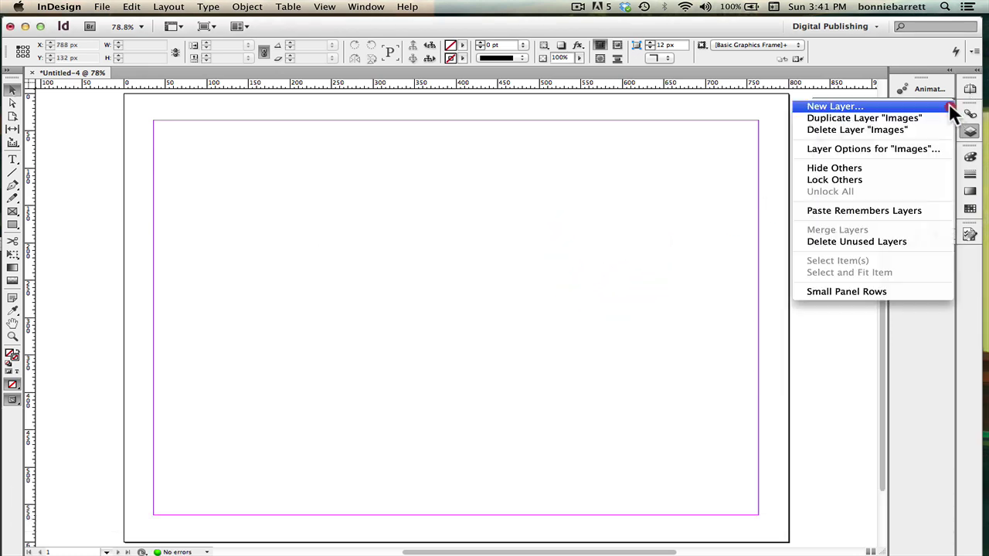
click(940, 104)
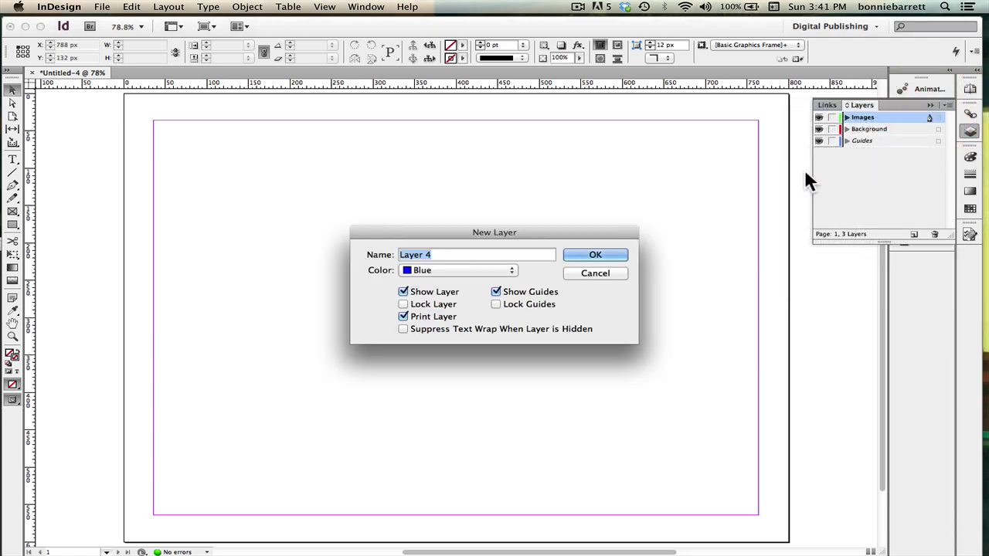
text(Type)
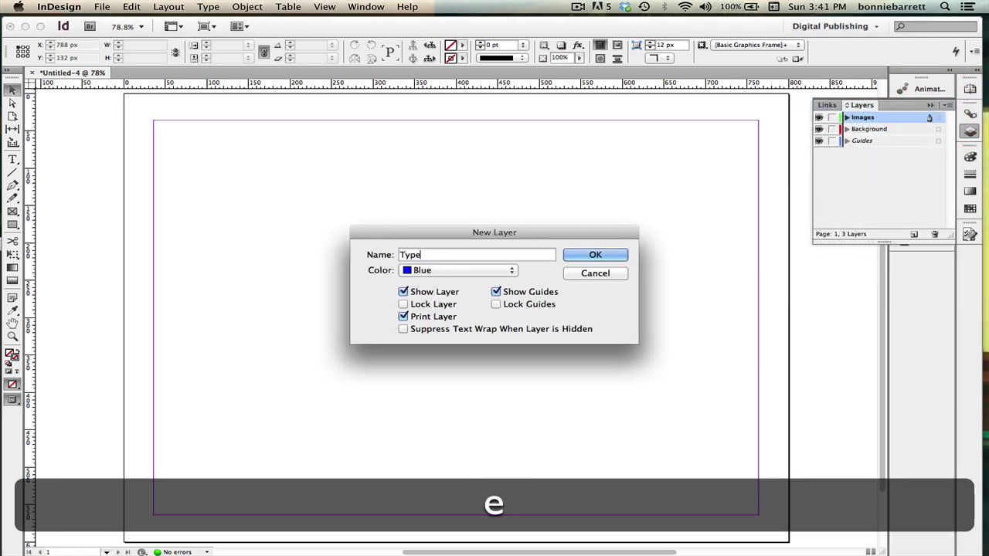
click(599, 255)
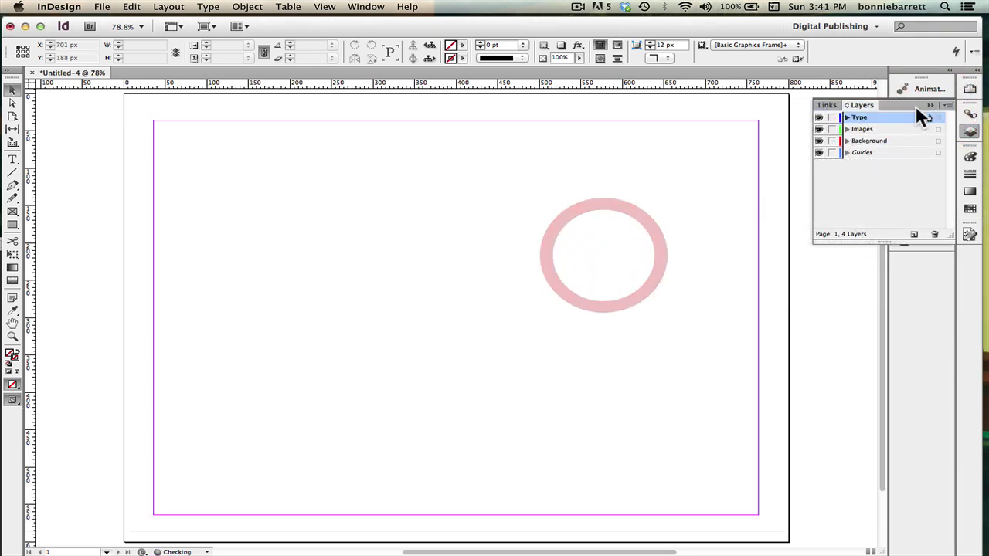
click(947, 105)
click(929, 105)
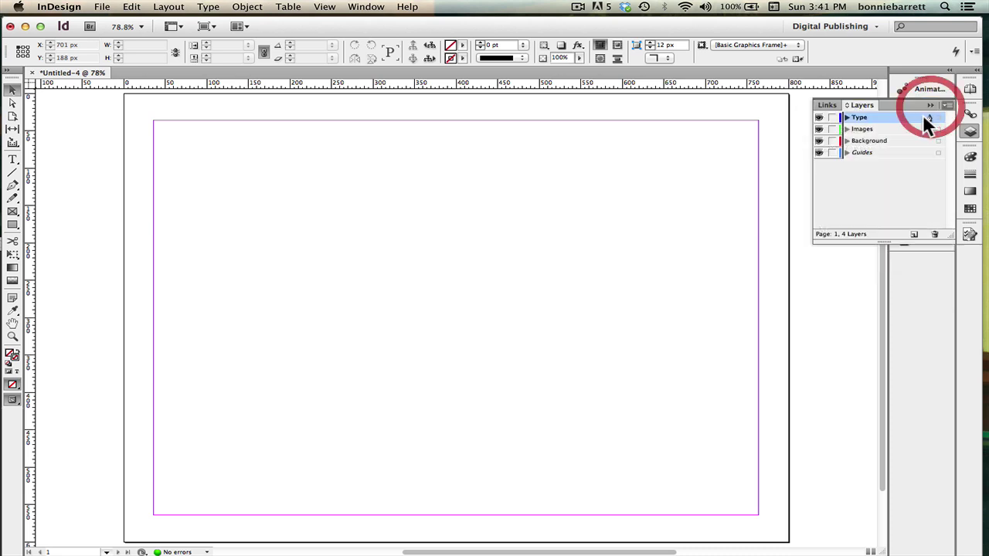
text(Na)
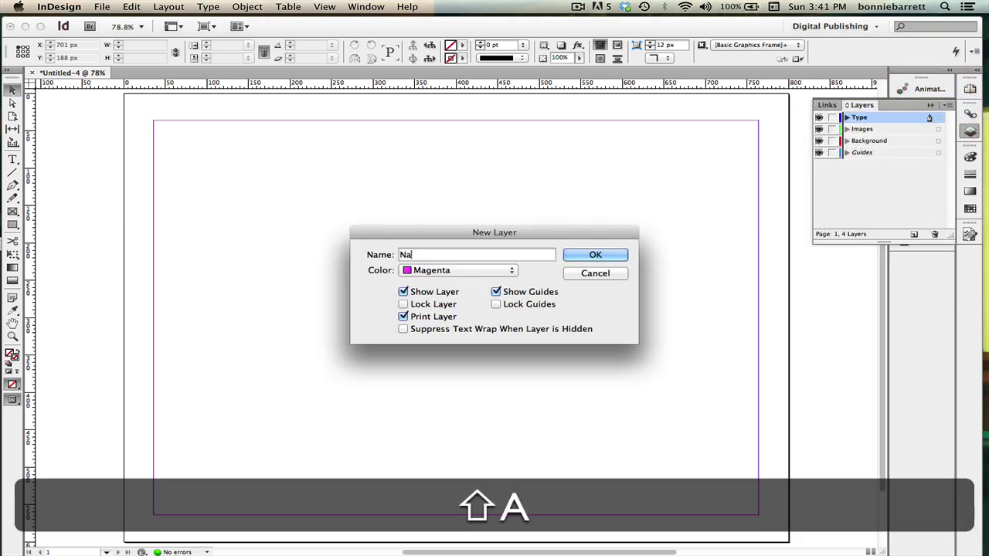
text(vigation)
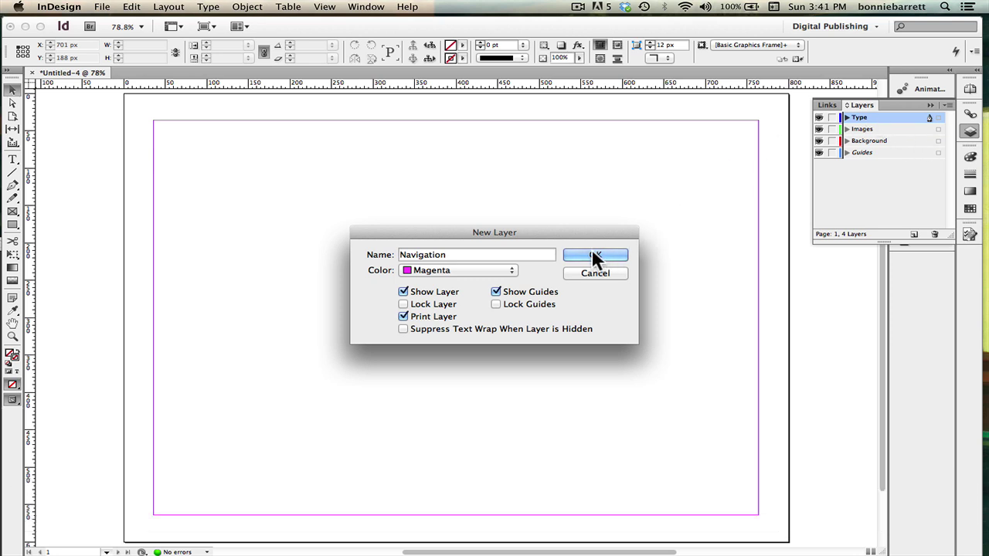
click(591, 255)
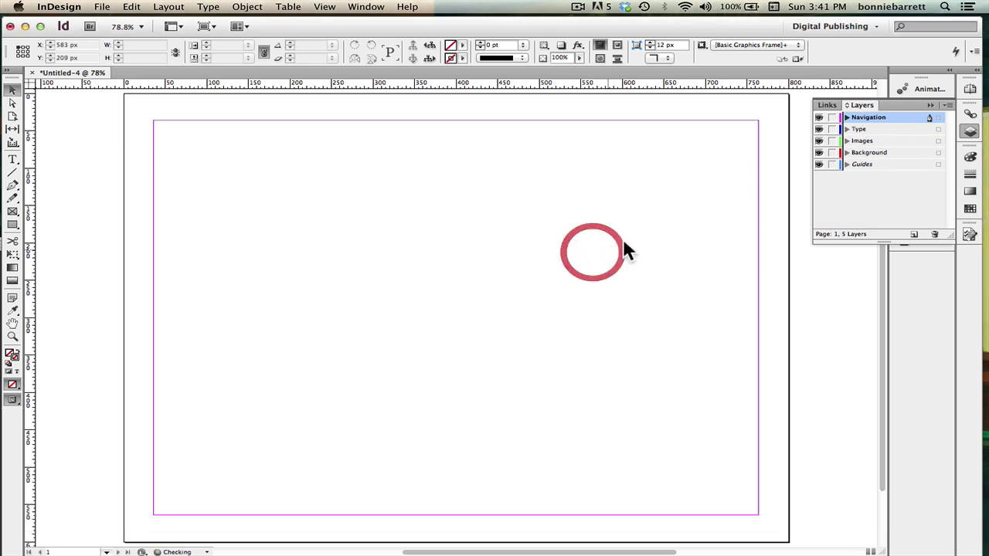
In Master Options, change the A-Master name to 'Navigation' so it reads A-Navigation
click(969, 89)
click(968, 89)
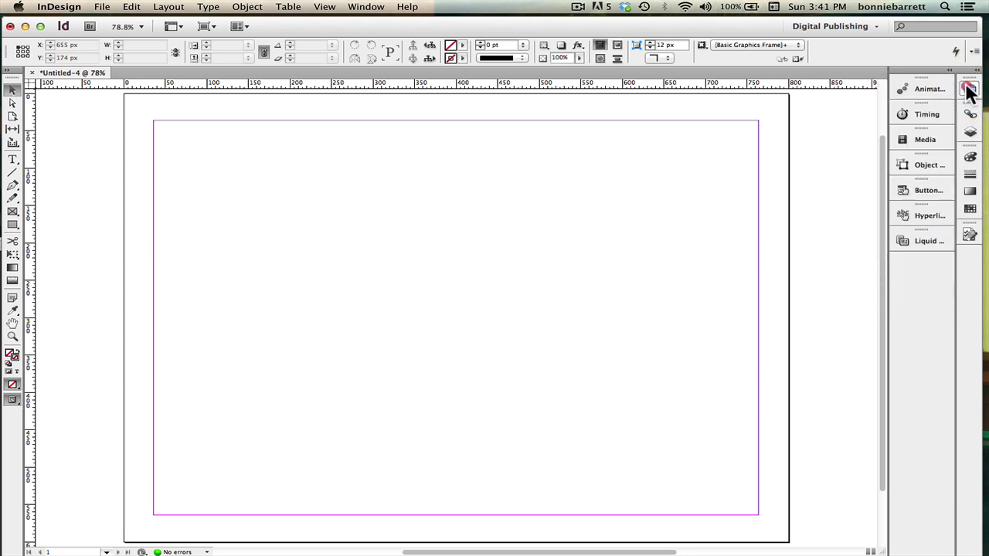
click(942, 87)
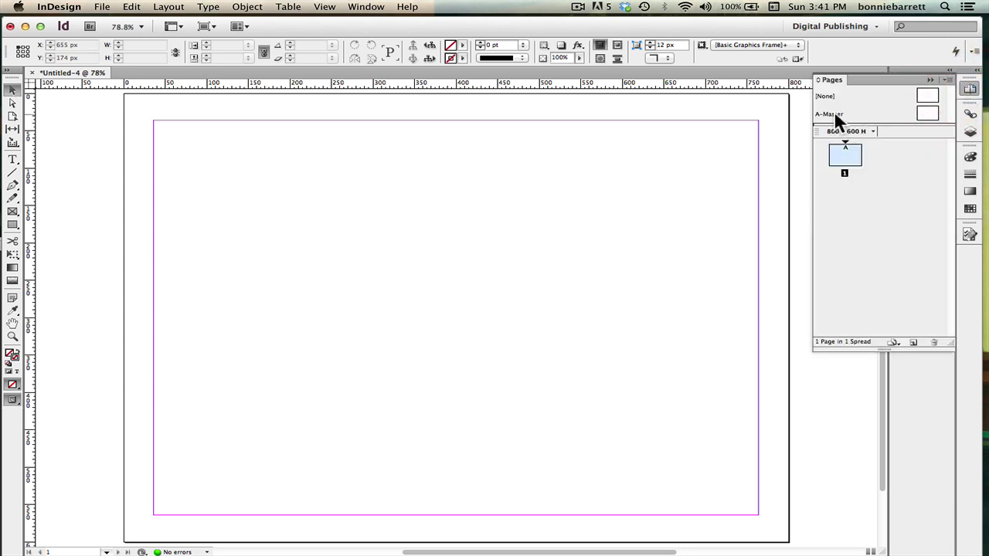
click(944, 78)
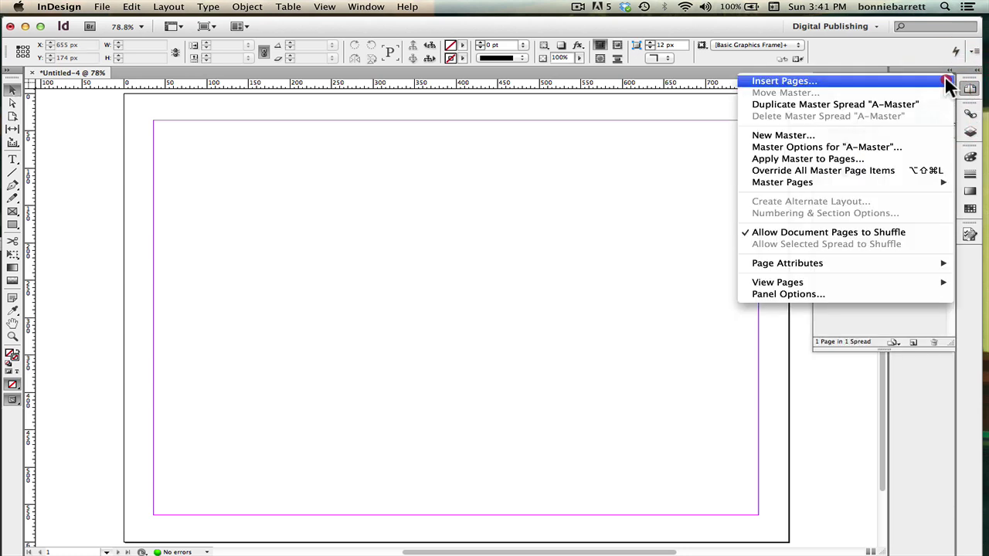
click(902, 149)
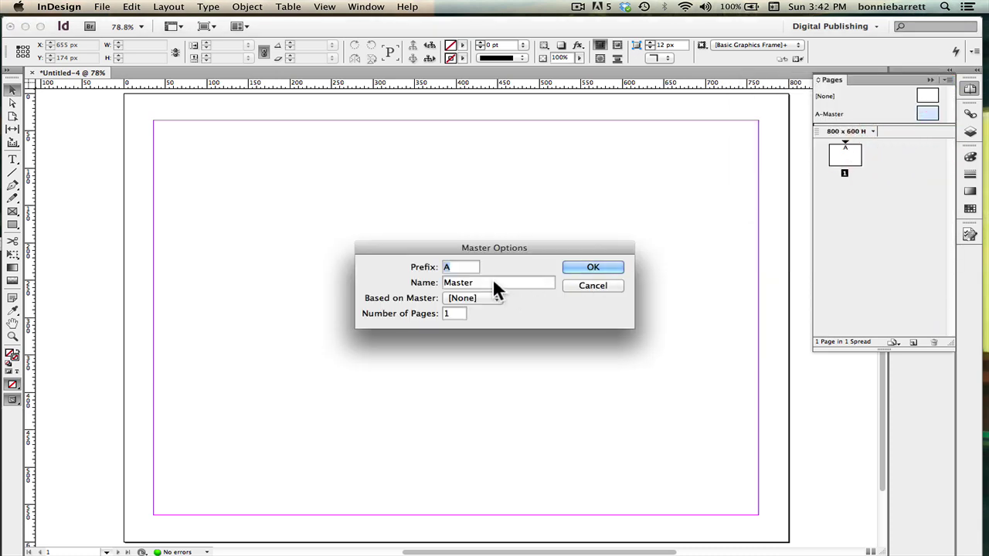
drag(494, 284, 425, 284)
text(N)
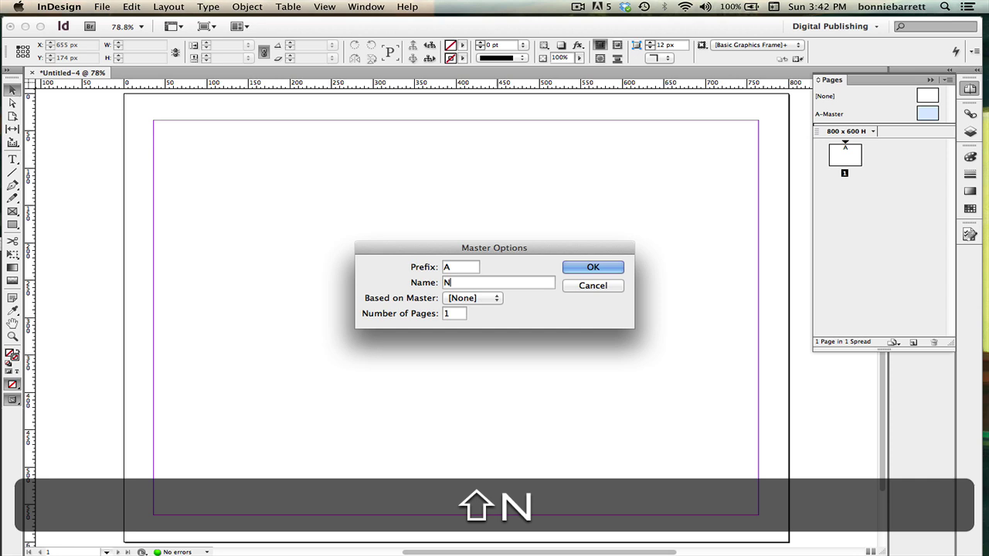
text(avigation)
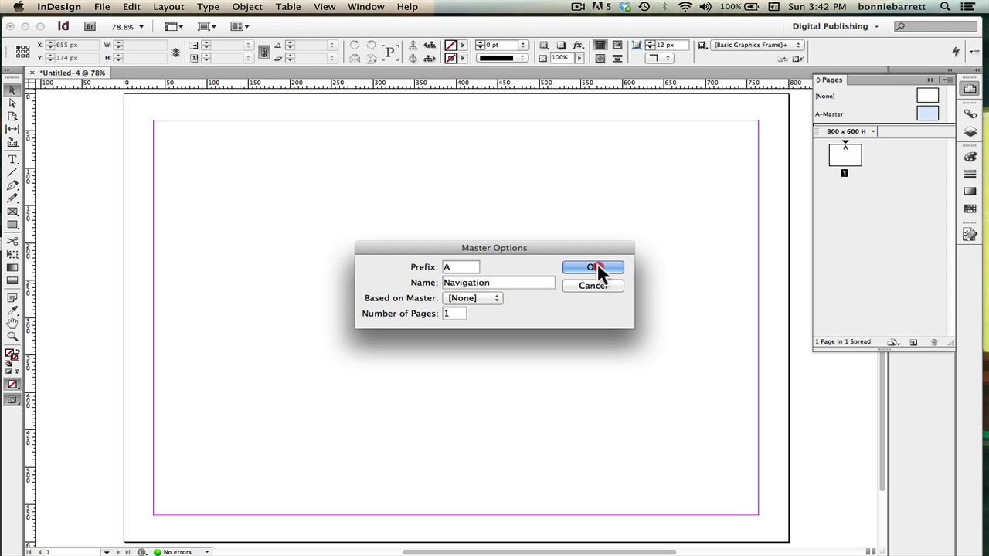
click(597, 265)
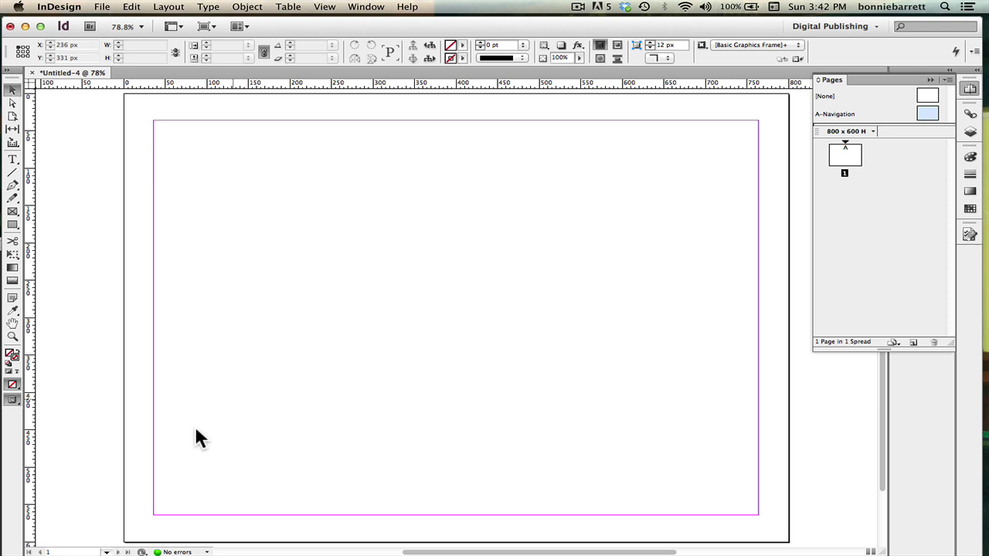
click(104, 551)
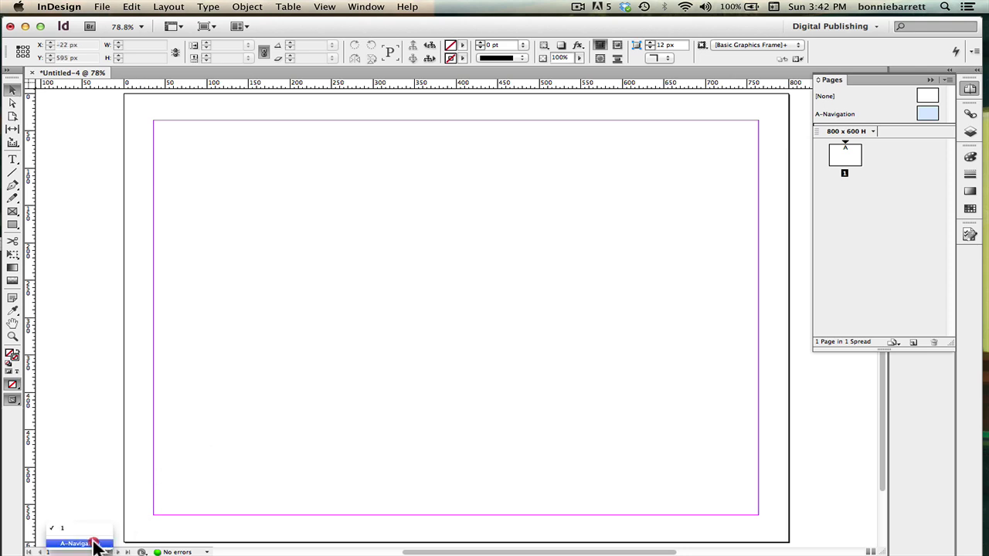
Switch to the A-Navigation master page, check the layers, and bring up the Timing panel
click(94, 544)
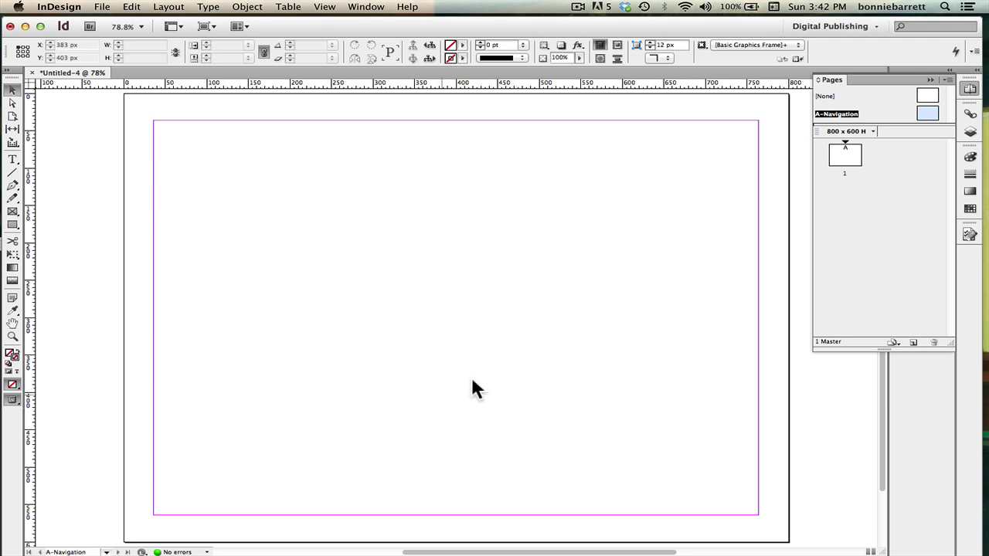
click(970, 131)
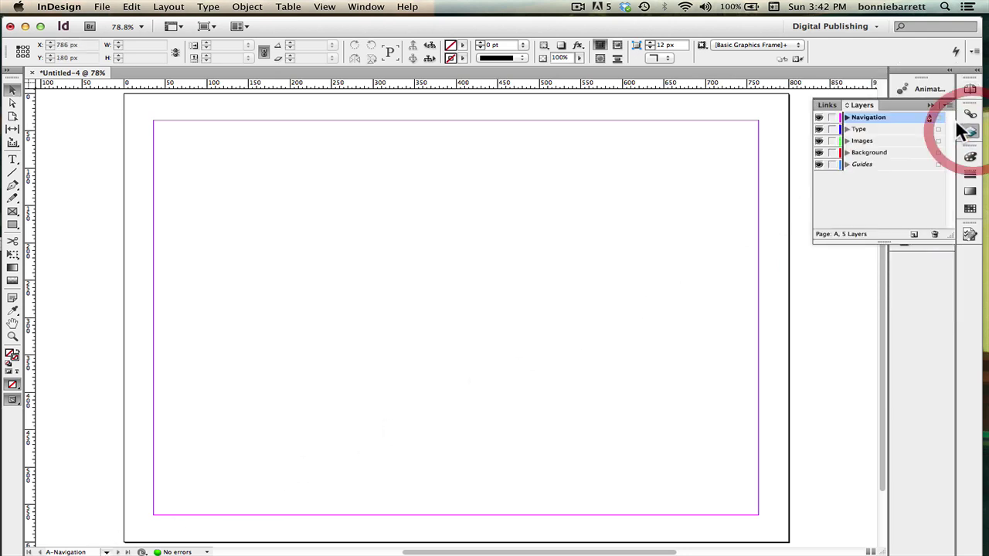
click(932, 106)
click(930, 114)
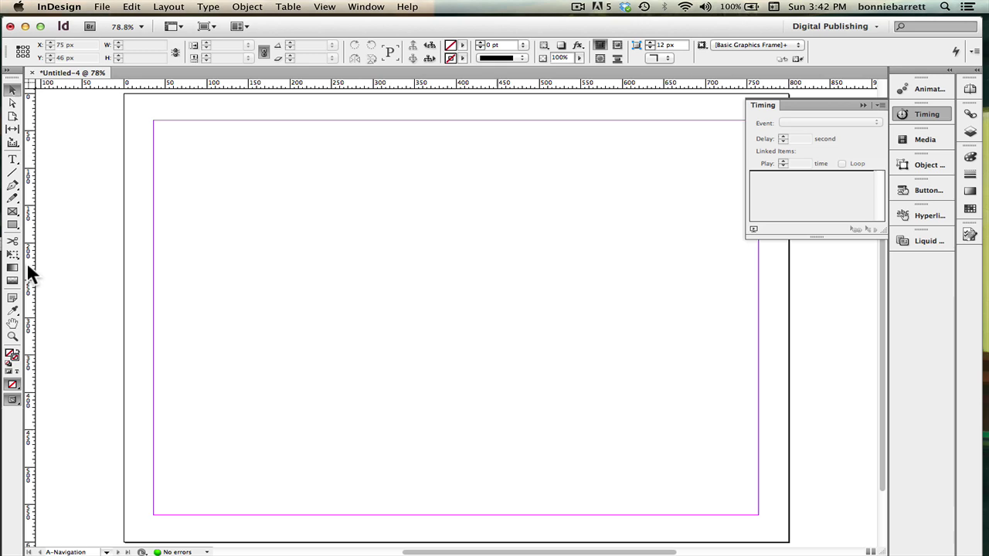
mouse_move(3, 359)
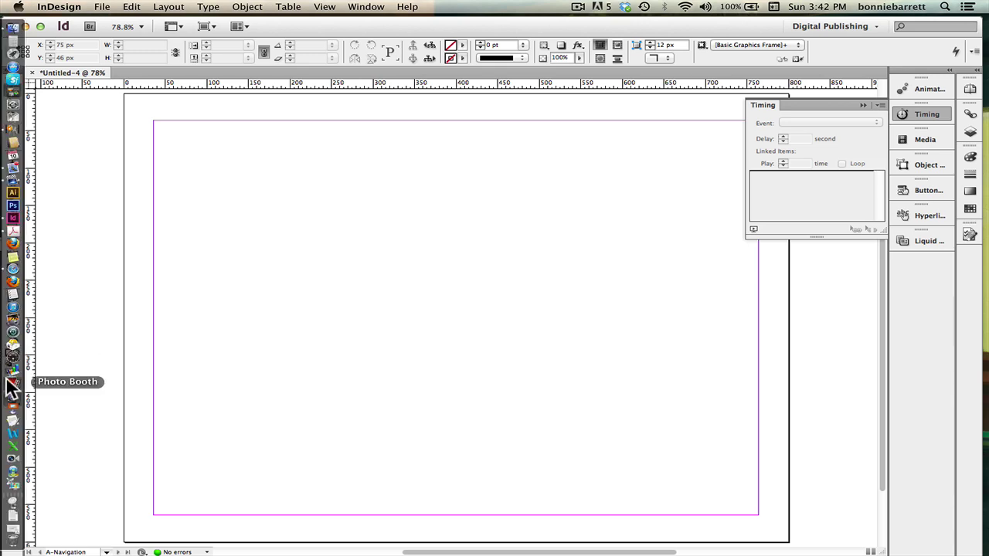
click(14, 233)
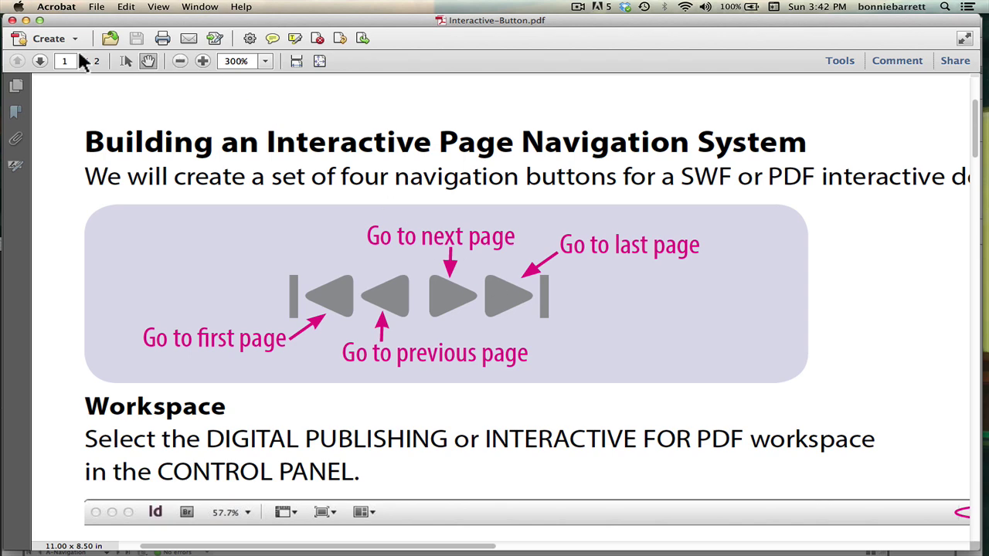
click(26, 20)
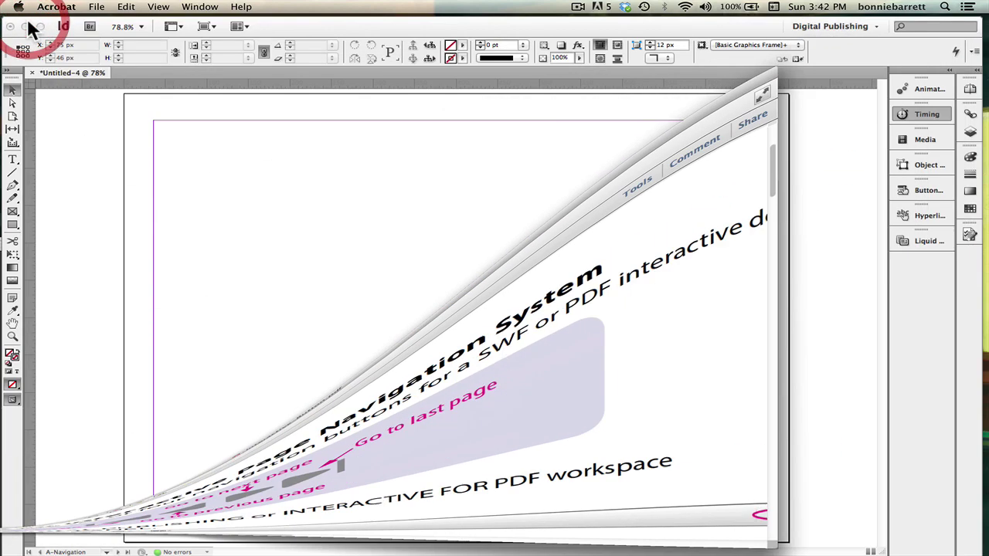
Zoom into the page's bottom-right corner and draw a 35 × 35 px square Rectangle Frame
click(8, 334)
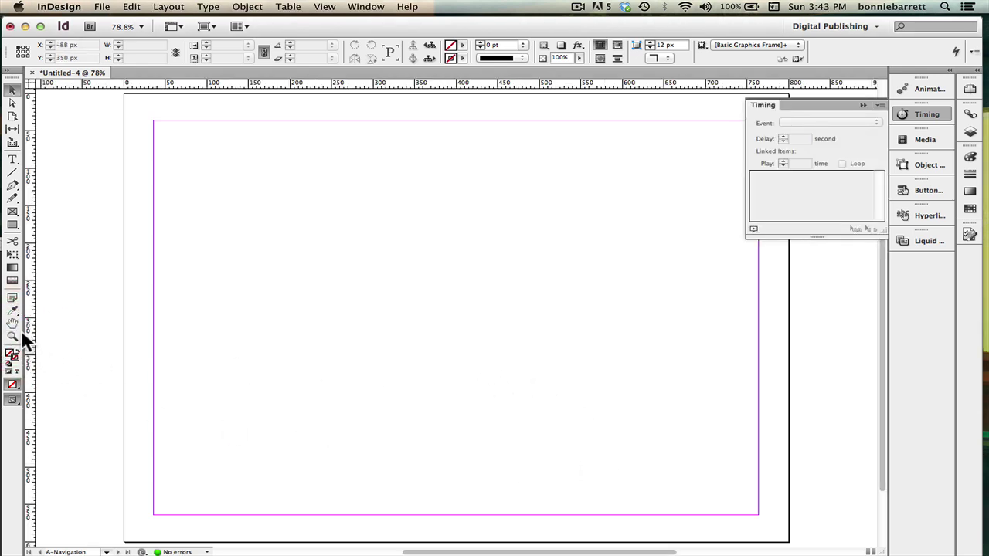
click(13, 336)
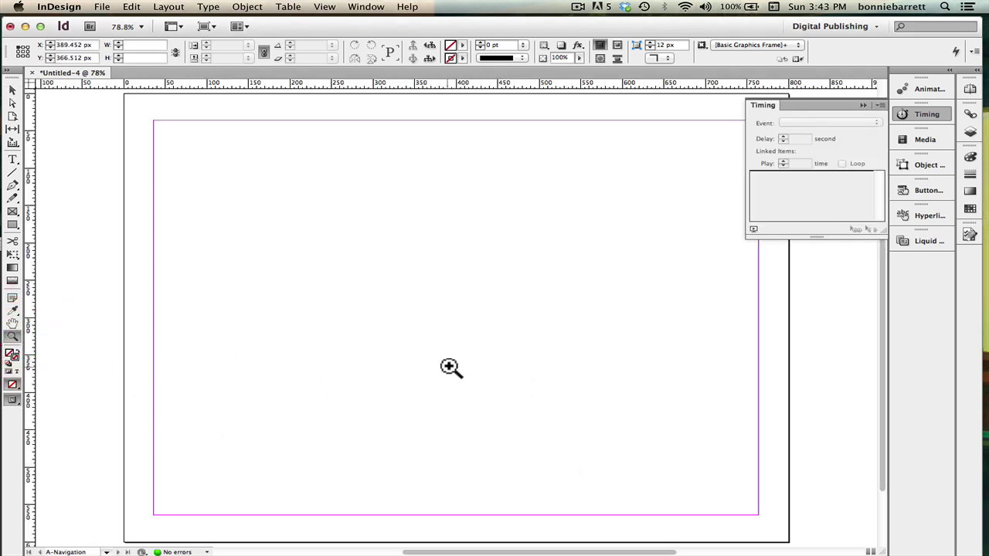
drag(448, 367, 788, 540)
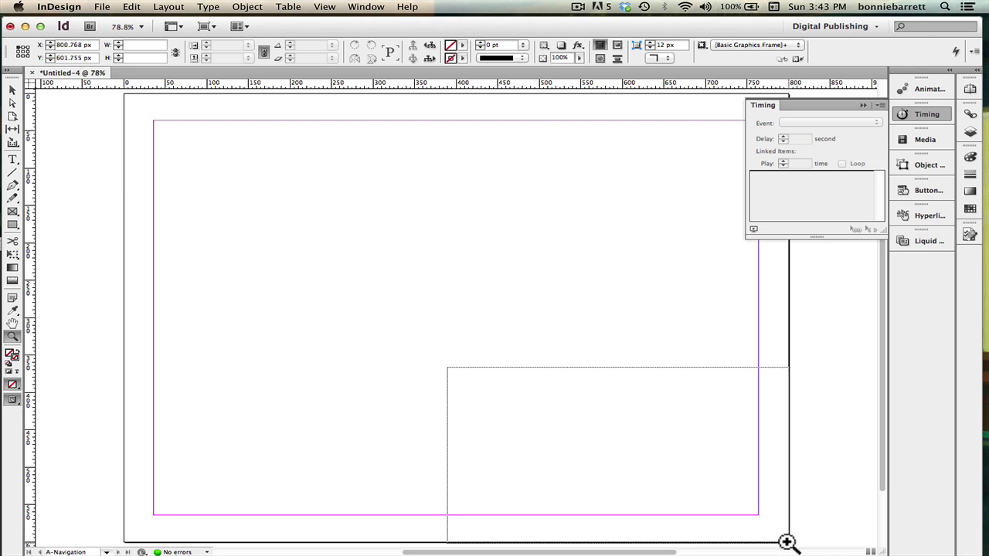
drag(787, 542, 788, 541)
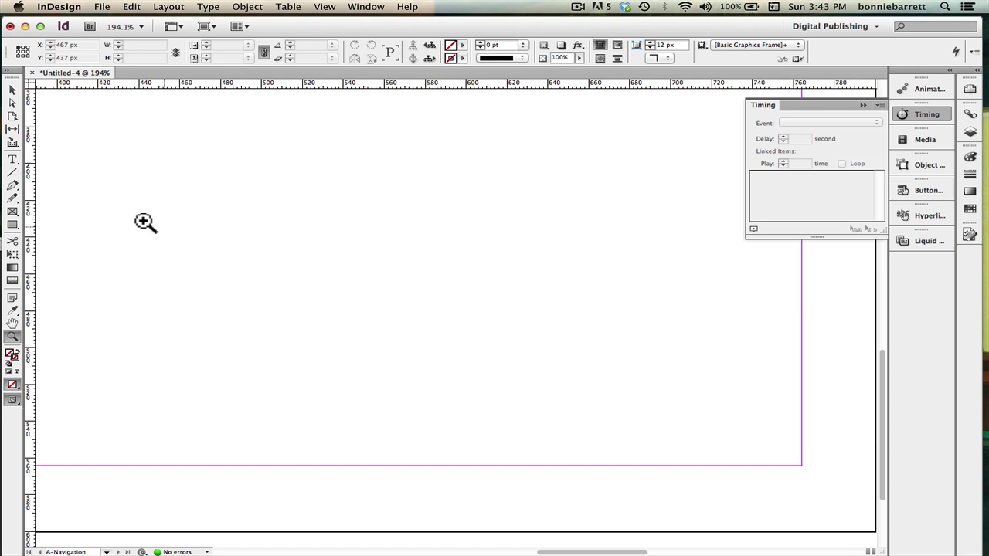
click(11, 210)
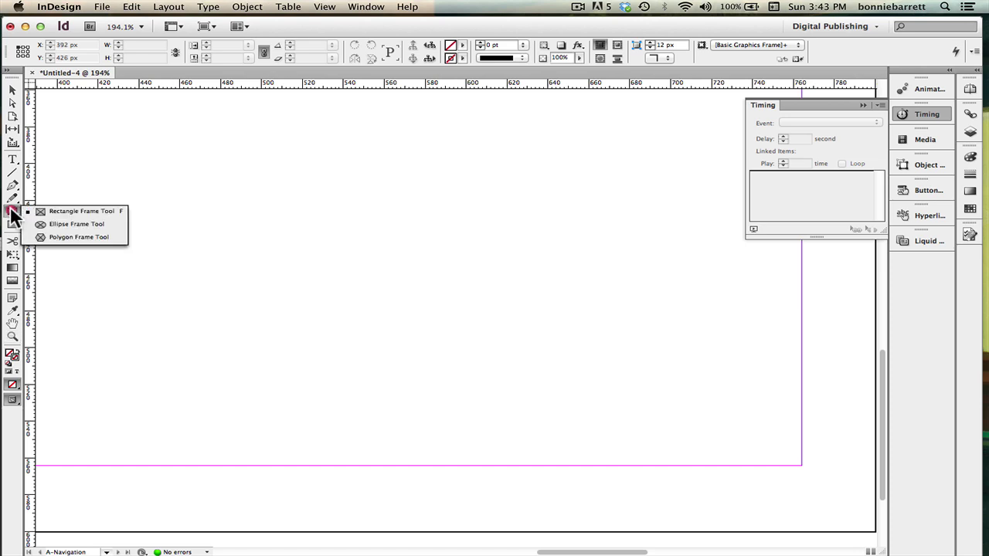
drag(11, 215, 60, 207)
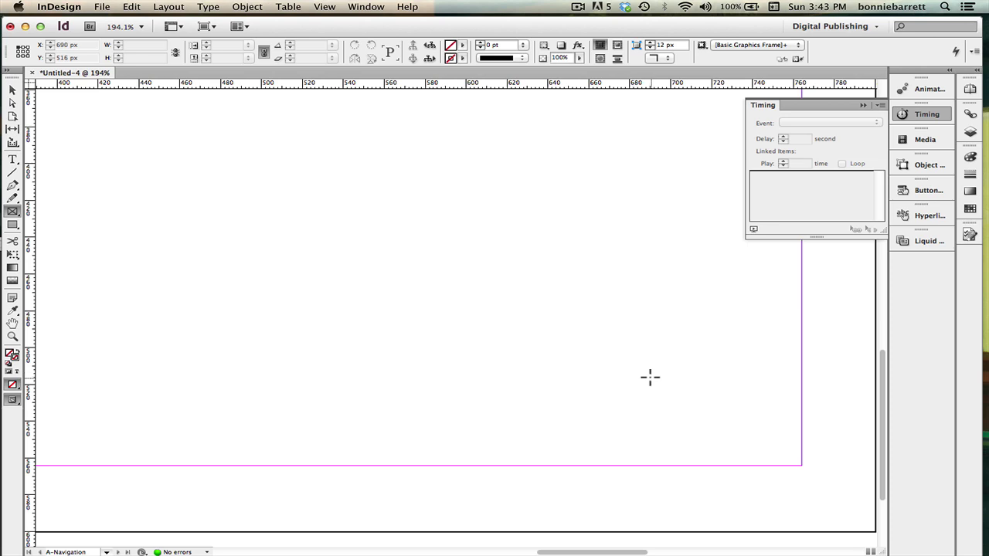
drag(650, 378, 722, 474)
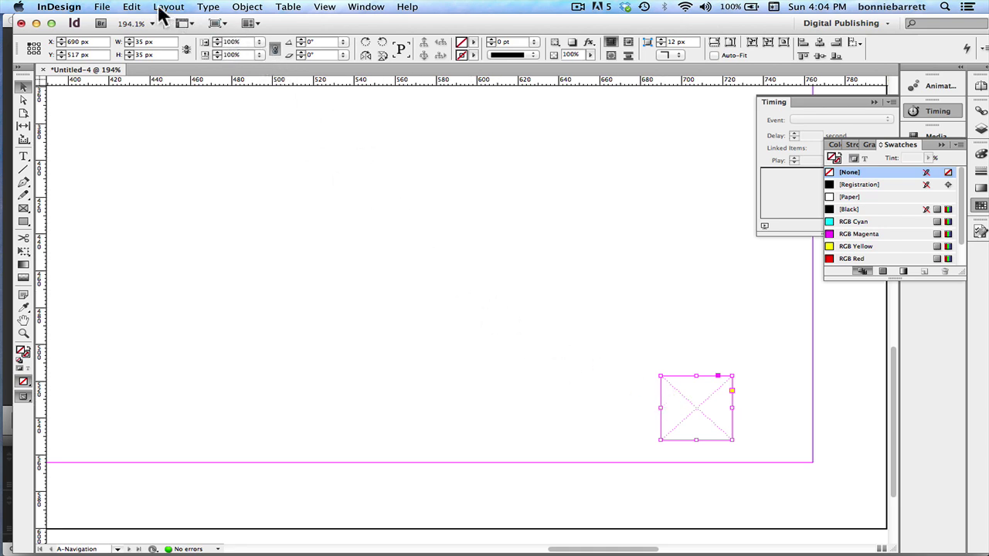
Convert the square frame to a triangle and fill it with the RGB Blue swatch
click(241, 6)
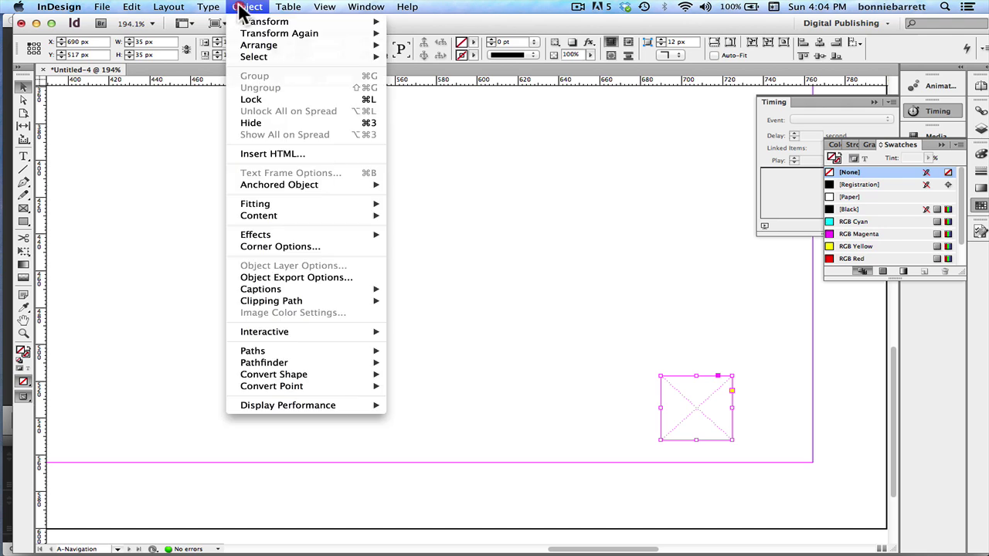
mouse_move(280, 376)
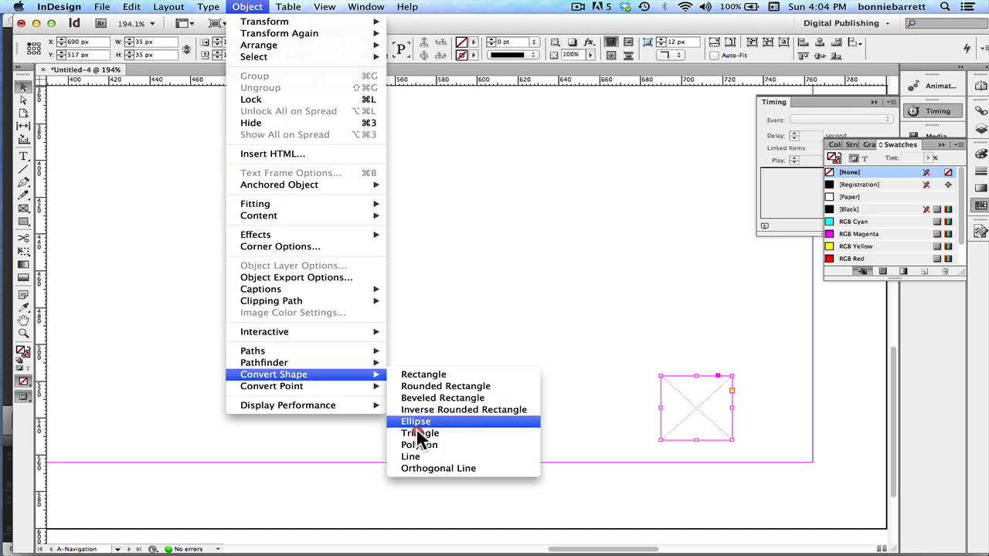
click(417, 433)
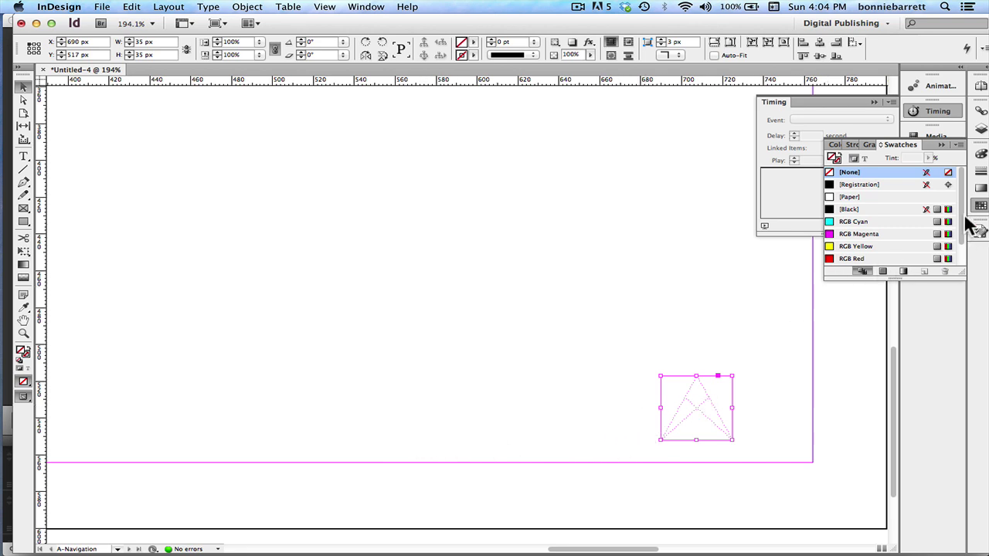
drag(963, 216, 953, 282)
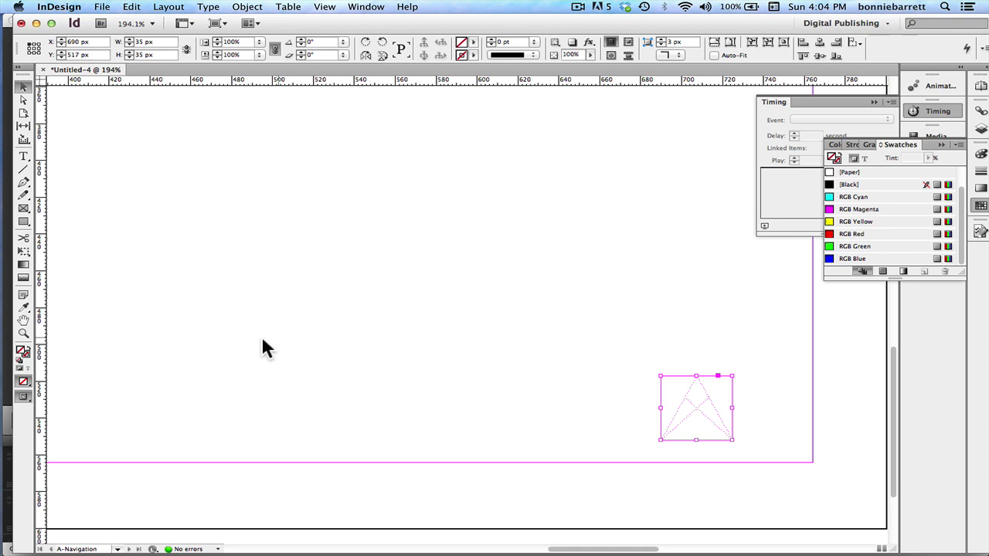
click(829, 260)
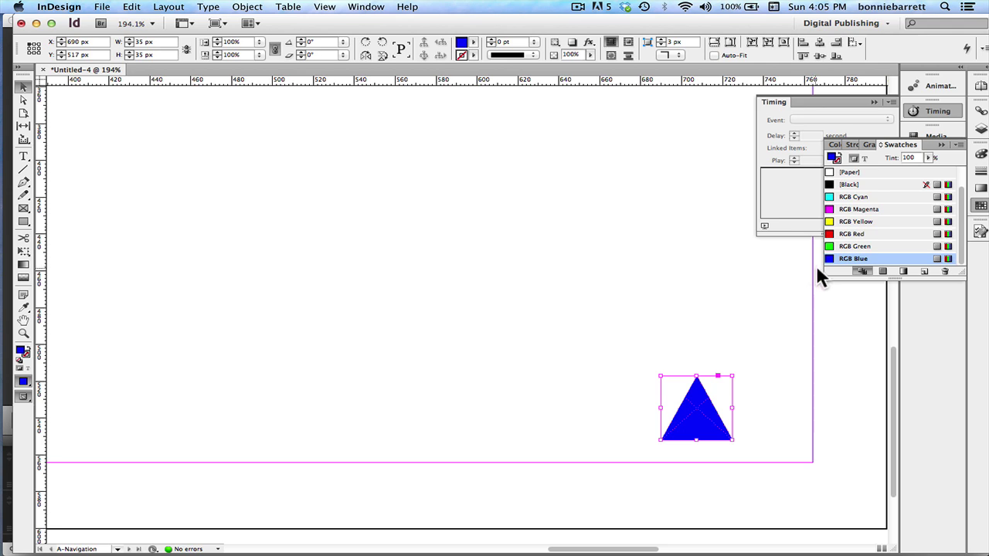
Set the triangle's Corner Options to Rounded at 5 px, then deselect it
click(247, 8)
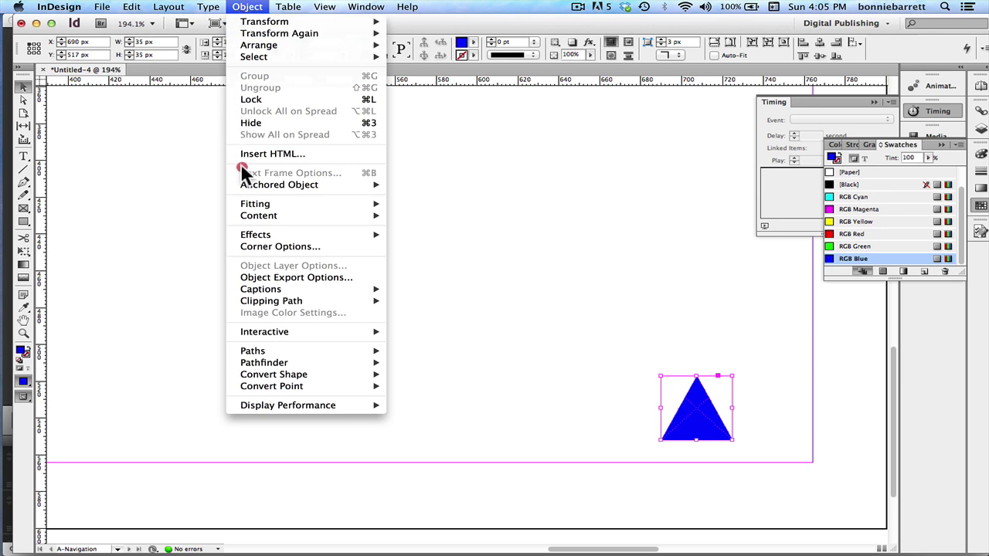
click(260, 243)
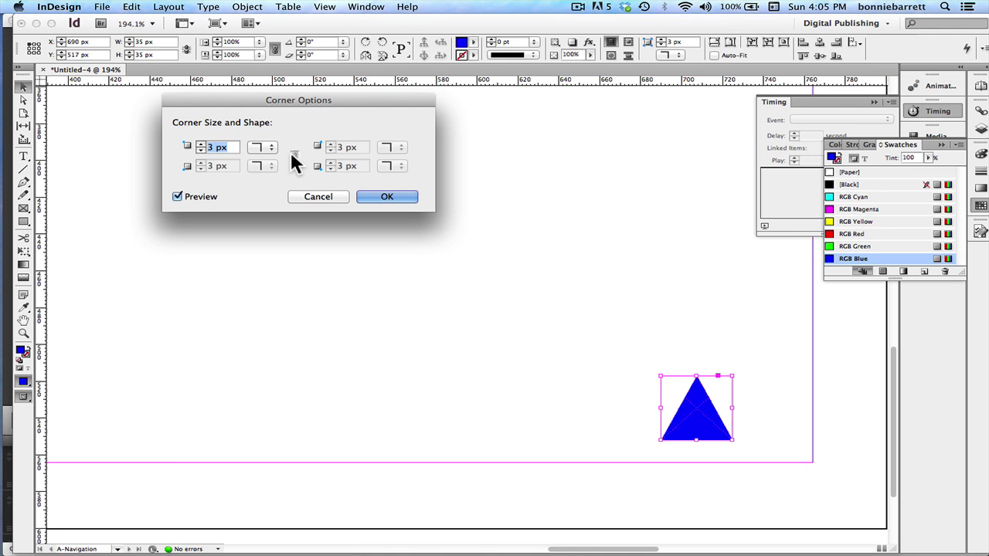
click(261, 146)
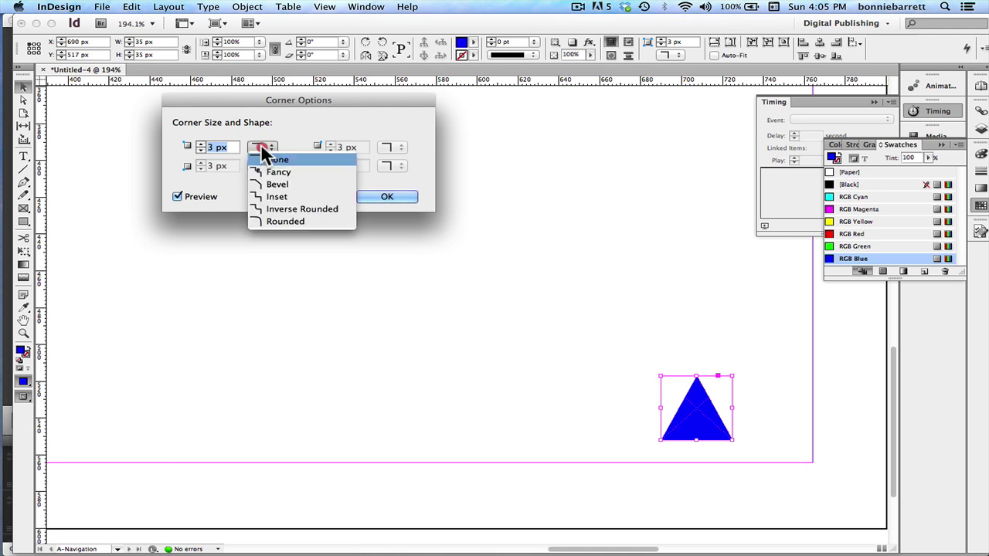
click(270, 220)
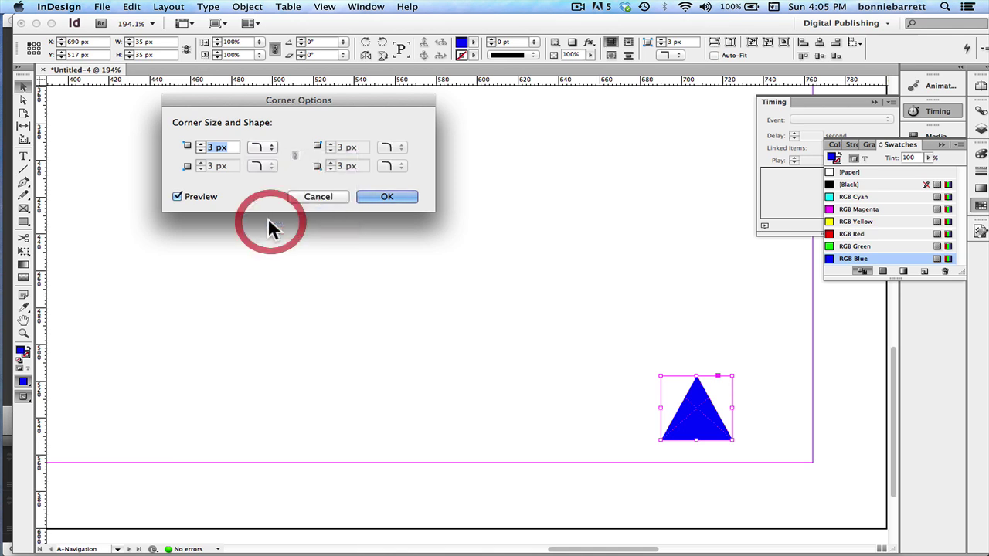
click(200, 144)
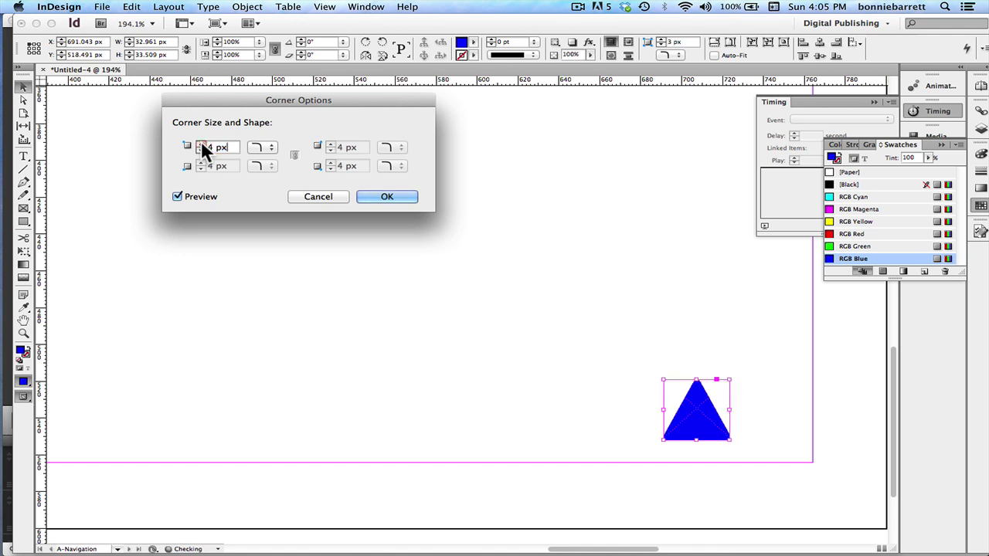
click(200, 145)
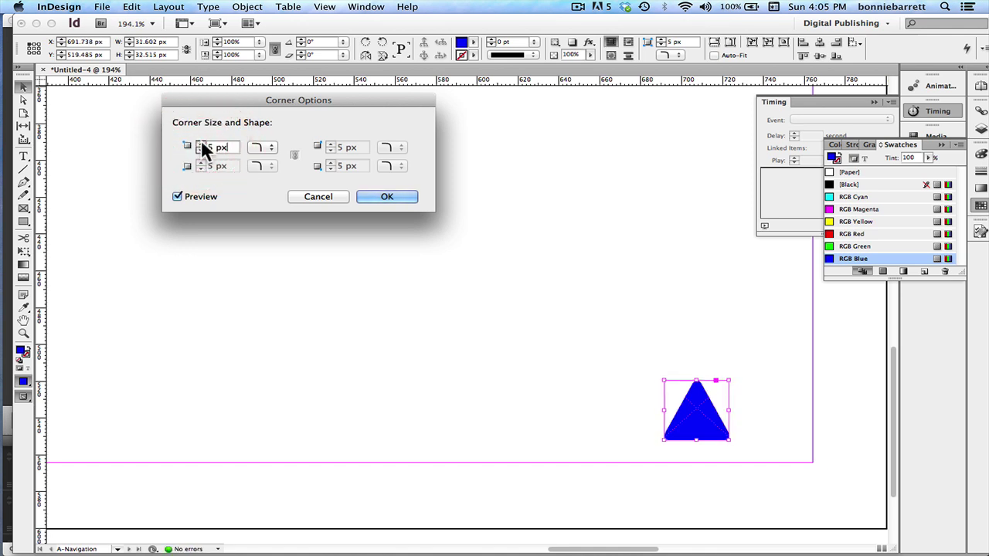
click(386, 197)
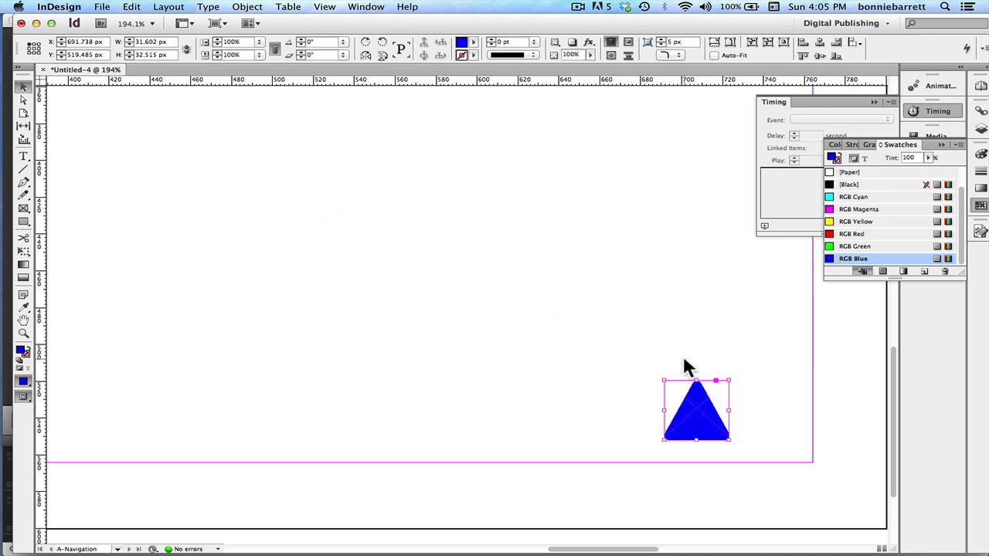
click(682, 364)
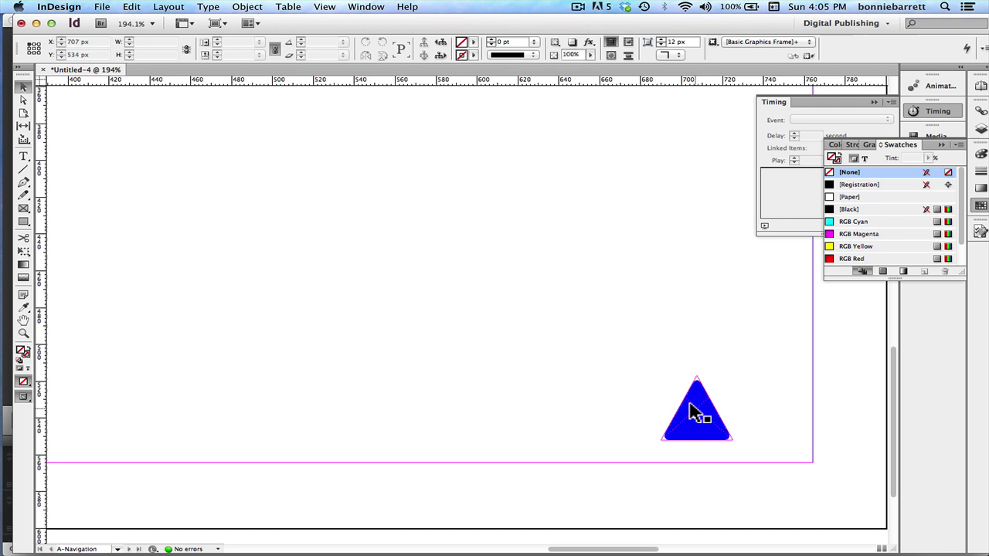
Rotate the blue triangle -90° so it points right and nudge it into position
click(692, 410)
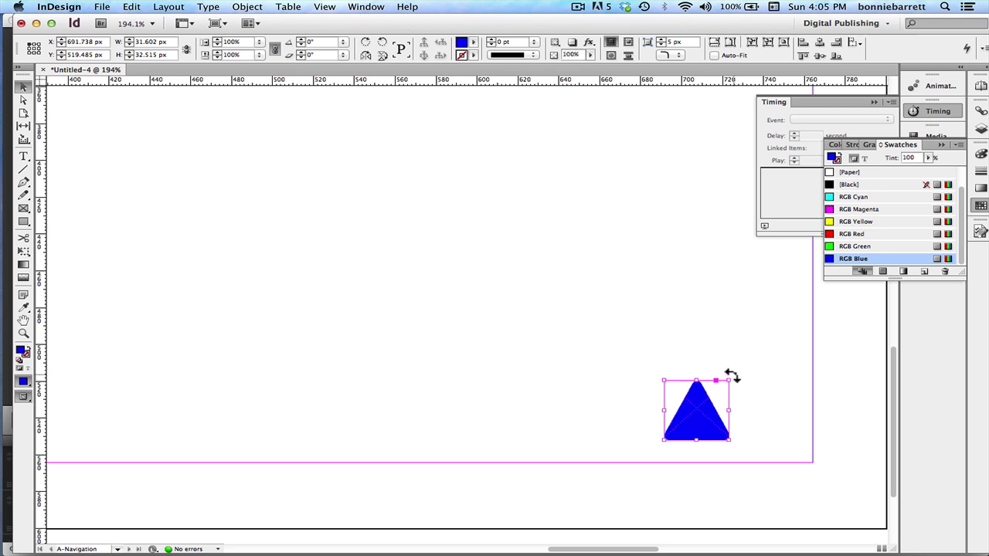
drag(731, 377, 722, 447)
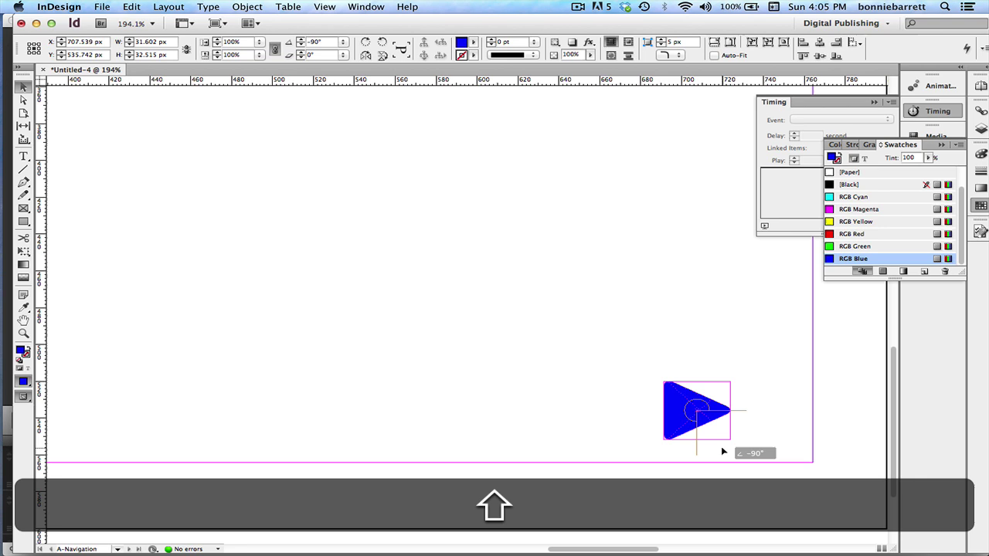
drag(721, 445, 720, 445)
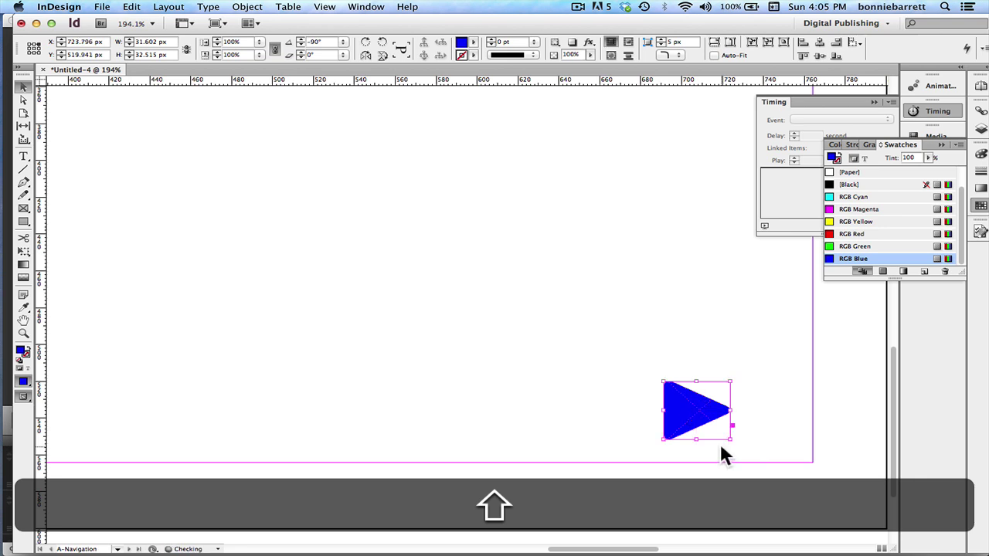
mouse_move(689, 409)
mouse_down()
mouse_move(747, 410)
mouse_move(677, 408)
mouse_up()
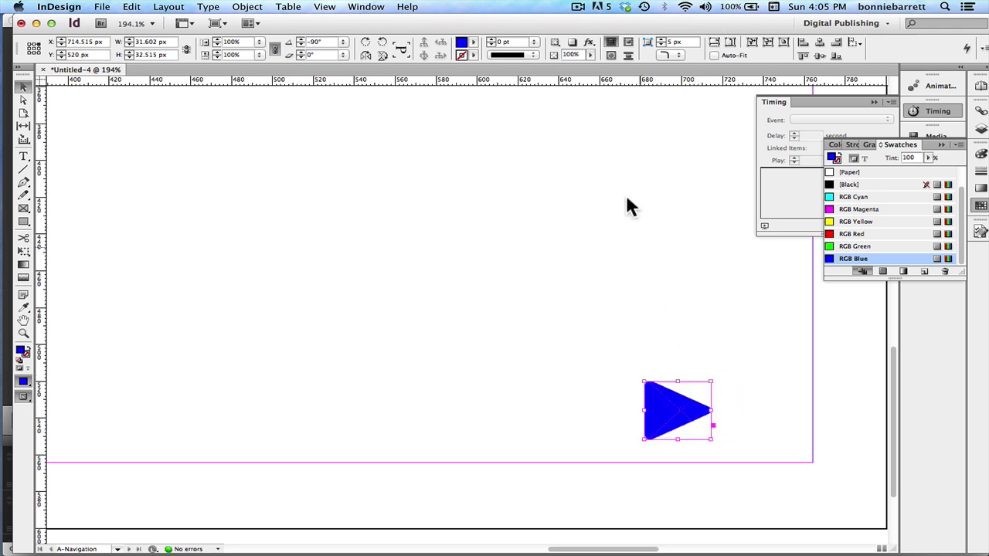
Place a horizontal guide at Y 520 px and duplicate the triangle directly to its right
drag(615, 78, 601, 381)
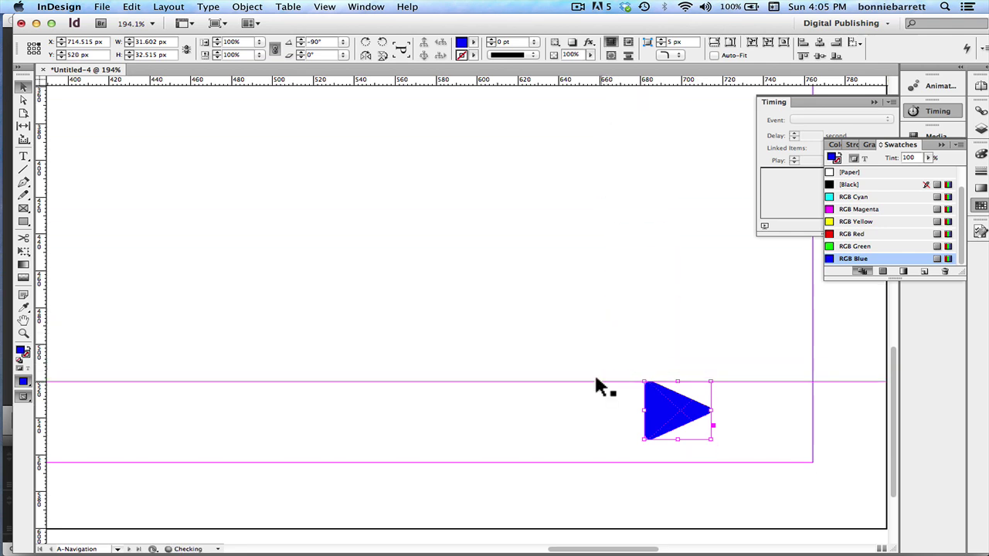
click(651, 396)
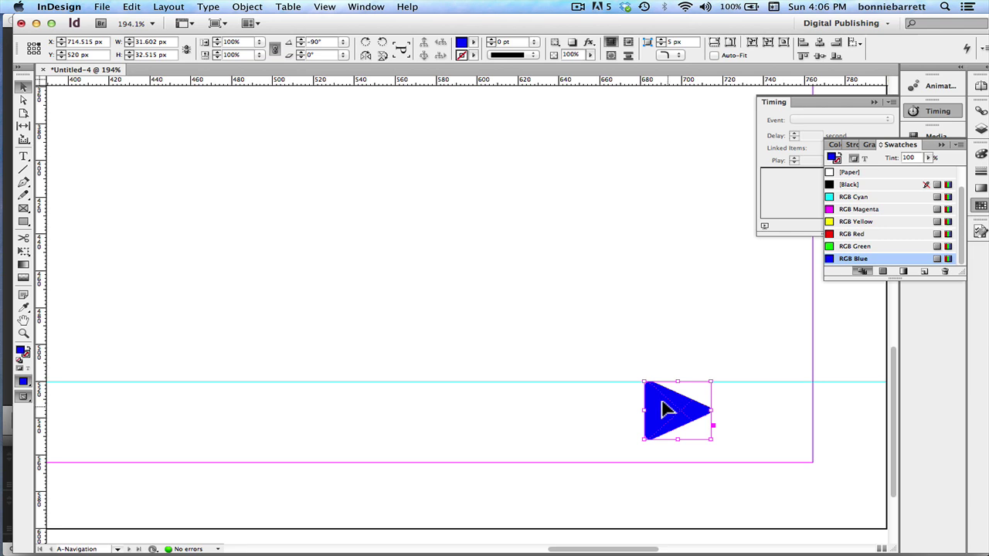
key(alt+shift)
drag(670, 411, 751, 410)
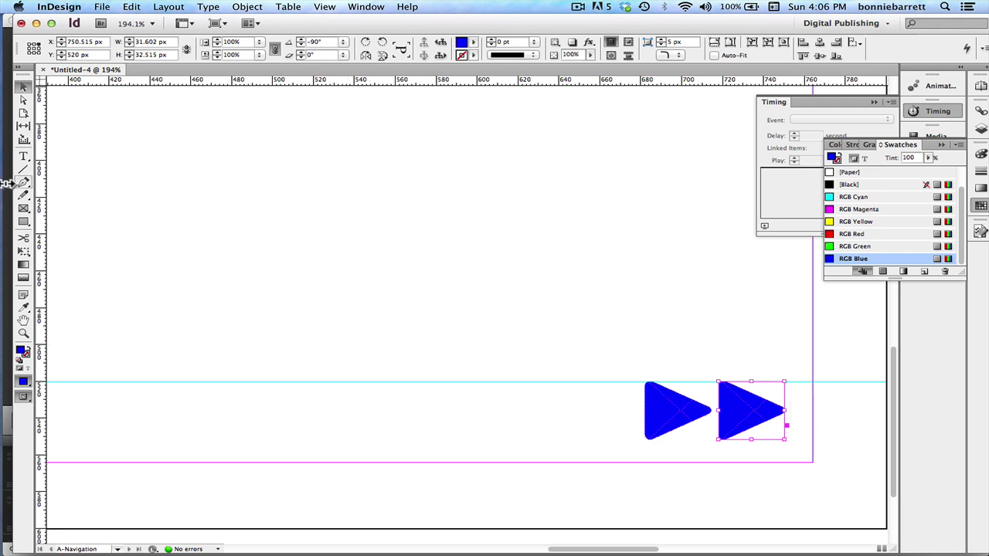
Draw a 5 px-wide rectangle frame just right of the second triangle
click(26, 204)
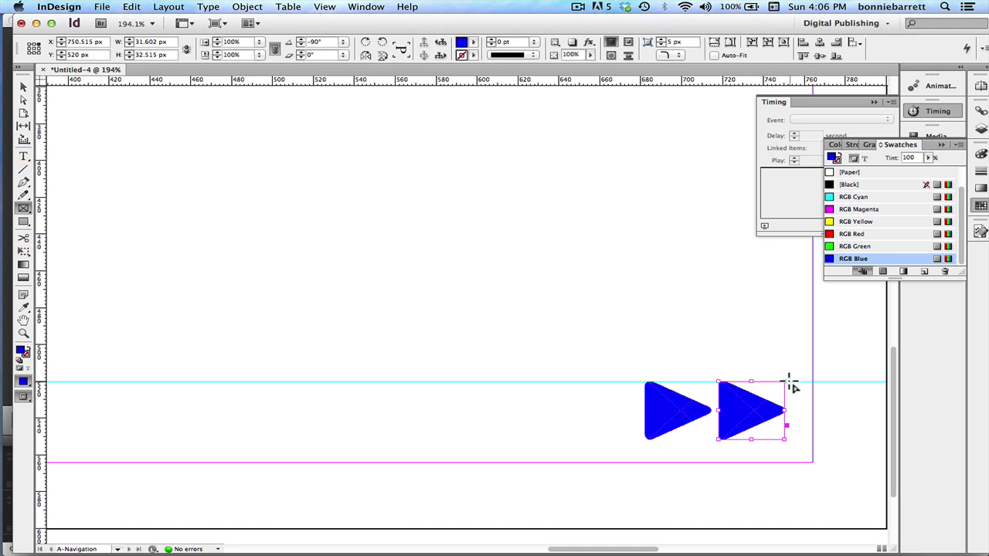
drag(790, 381, 802, 441)
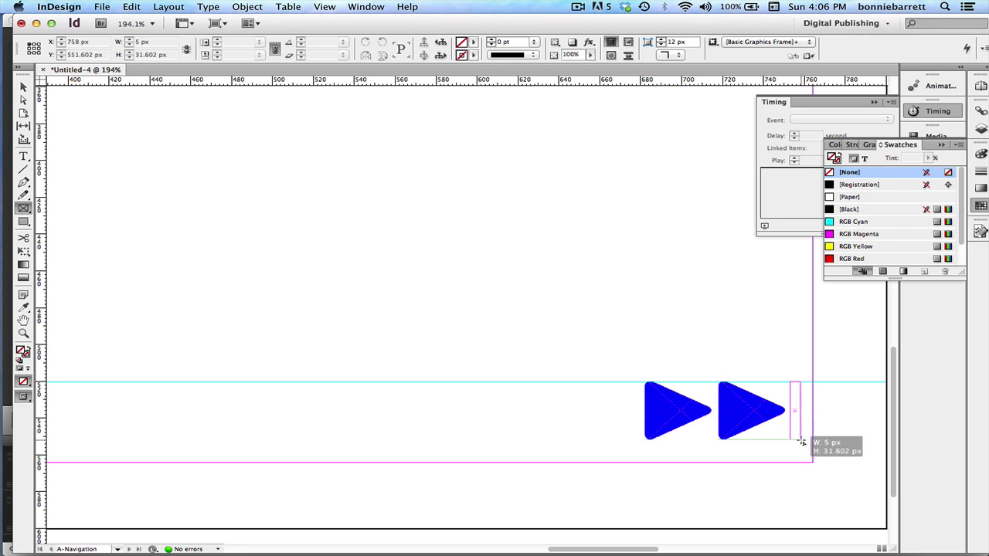
drag(802, 441, 802, 441)
drag(802, 441, 802, 441)
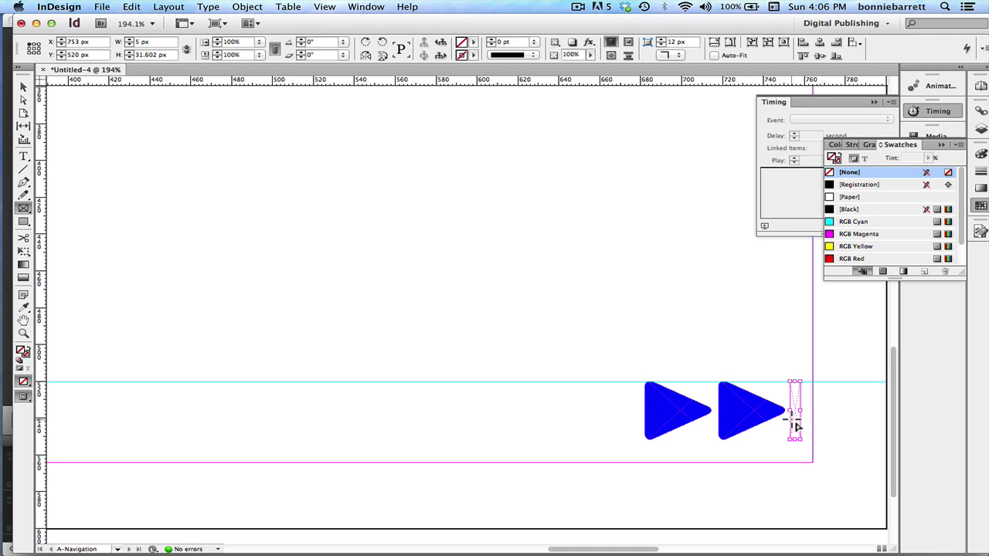
Fill the thin bar with the triangle's blue using the Eyedropper, then deselect it
click(23, 307)
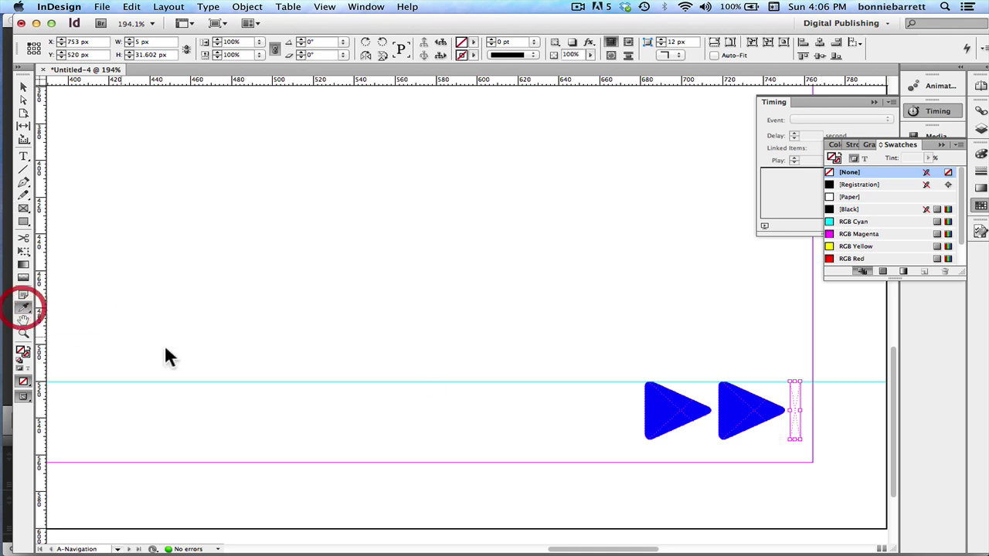
click(749, 407)
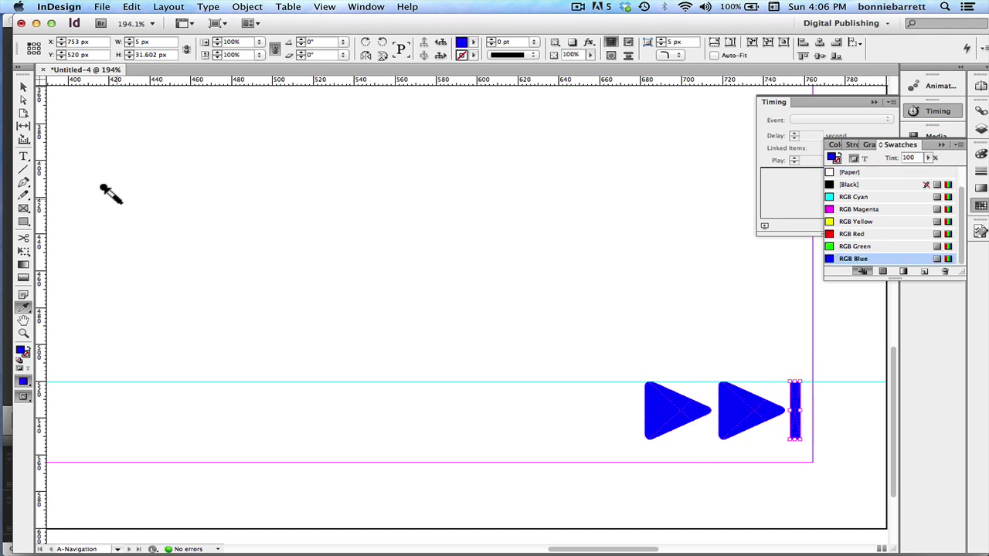
click(24, 87)
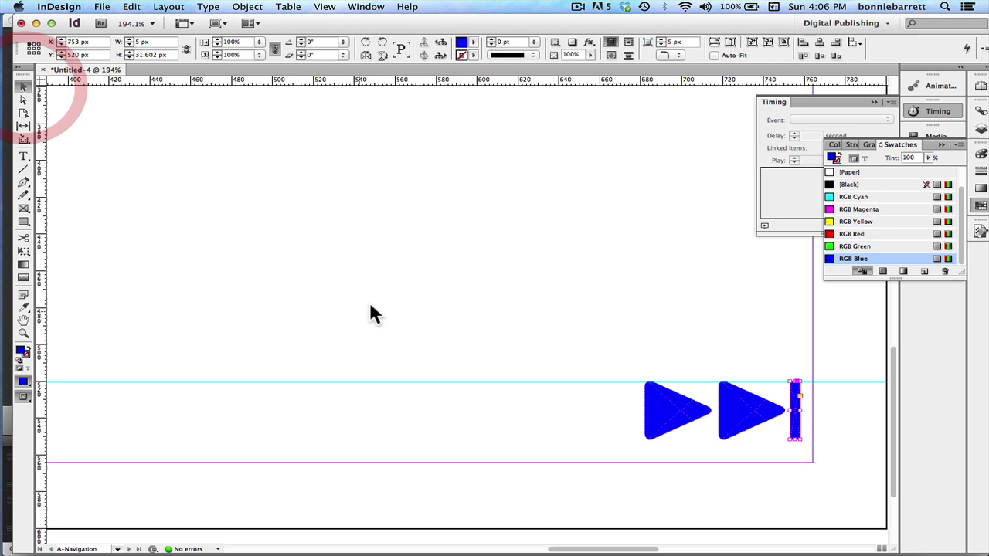
click(455, 312)
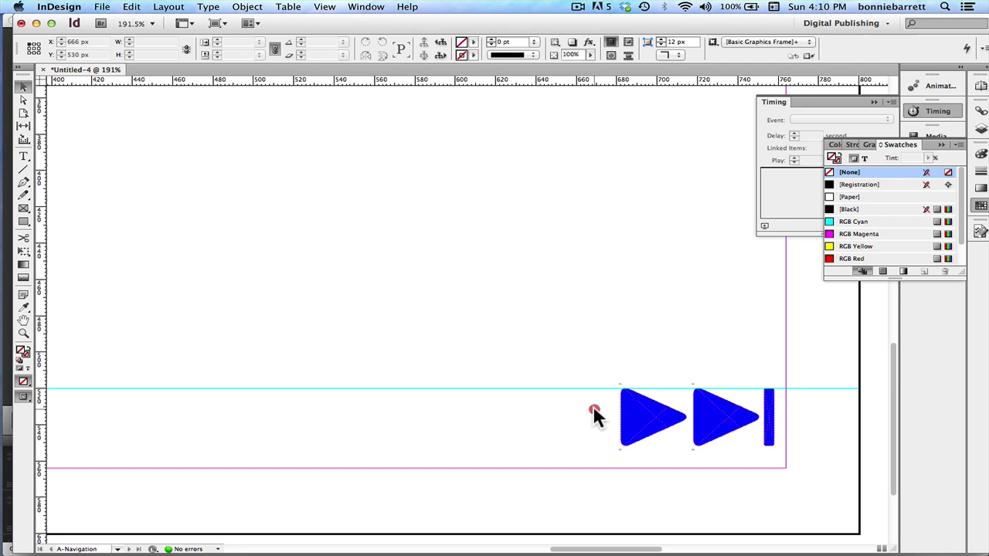
Make a horizontally flipped copy of the two triangles and bar, nudged two steps left
drag(590, 409, 793, 430)
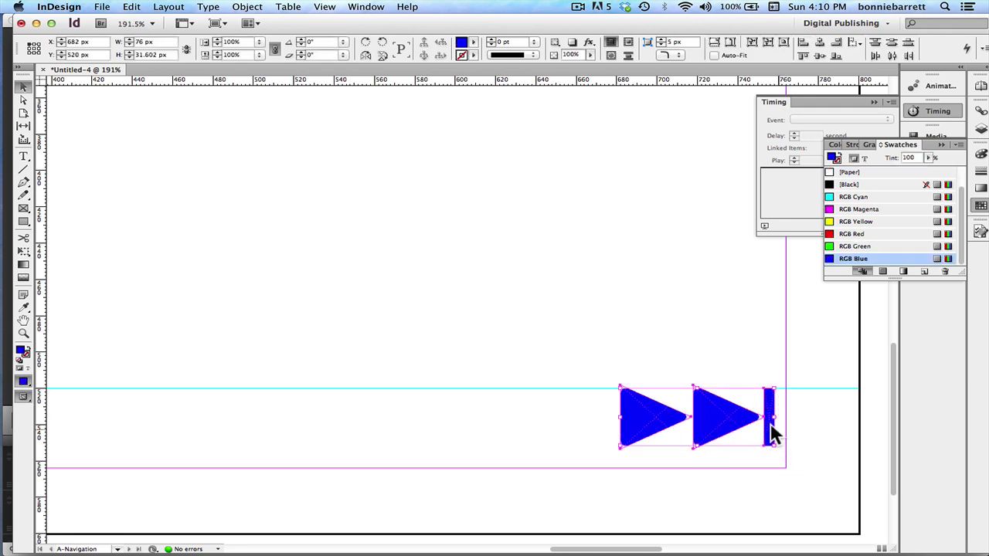
click(366, 56)
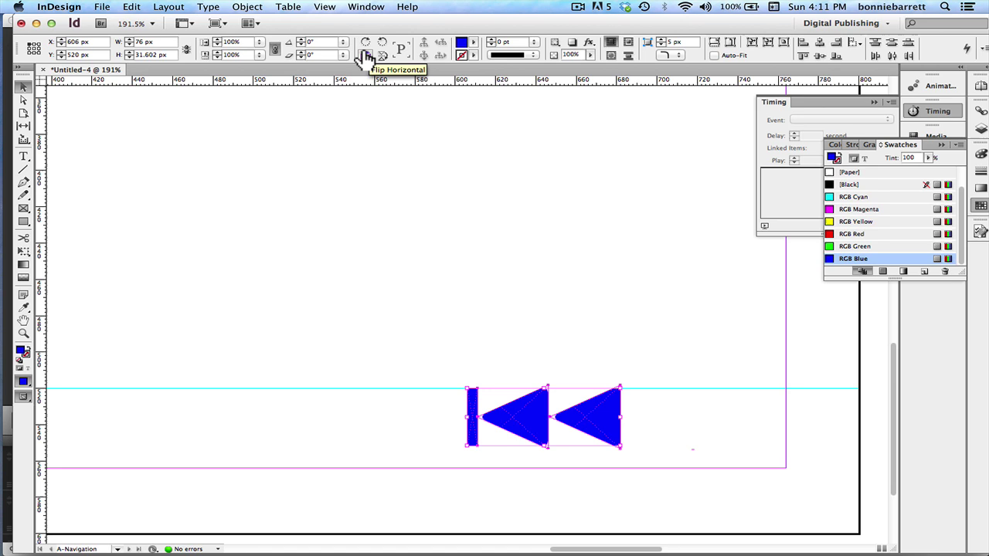
key(super+z)
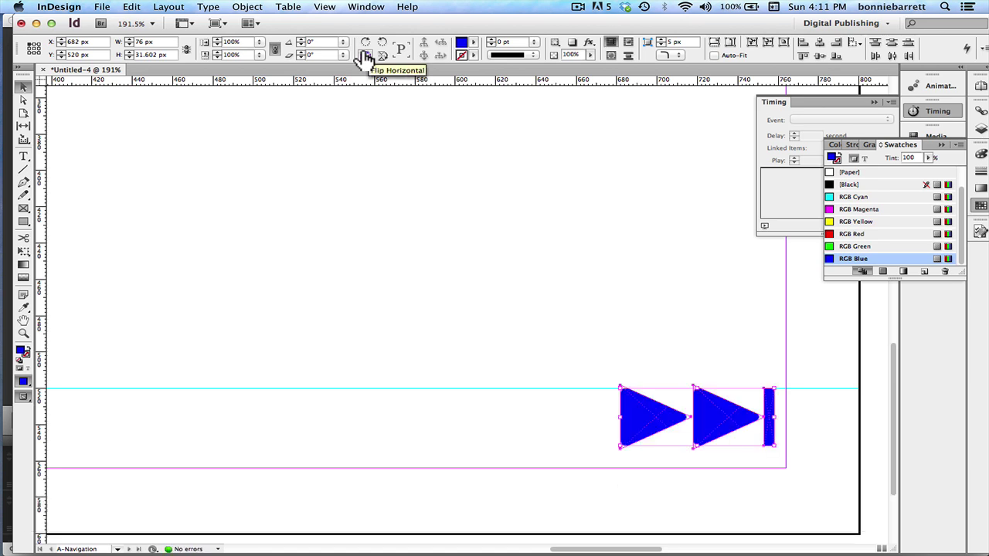
key(alt)
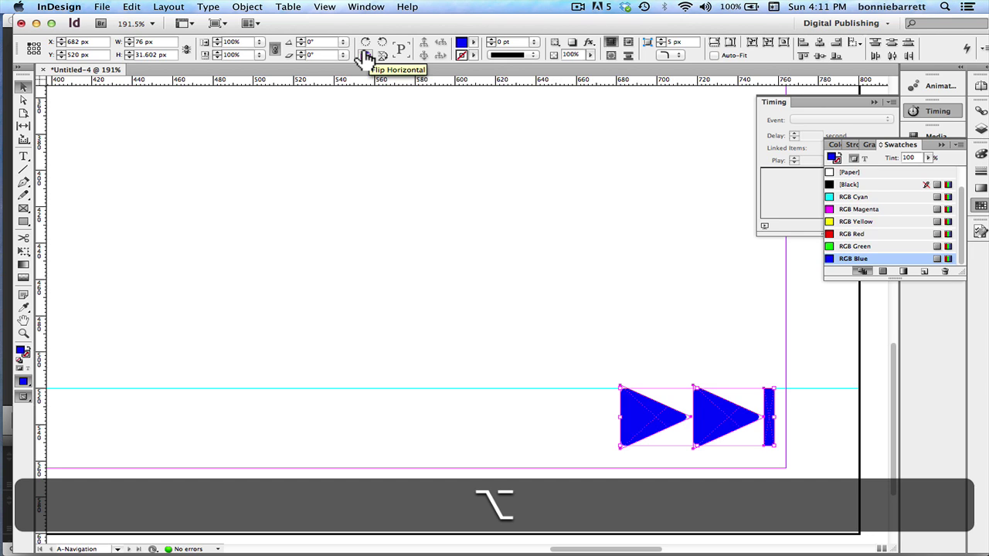
alt+click(366, 59)
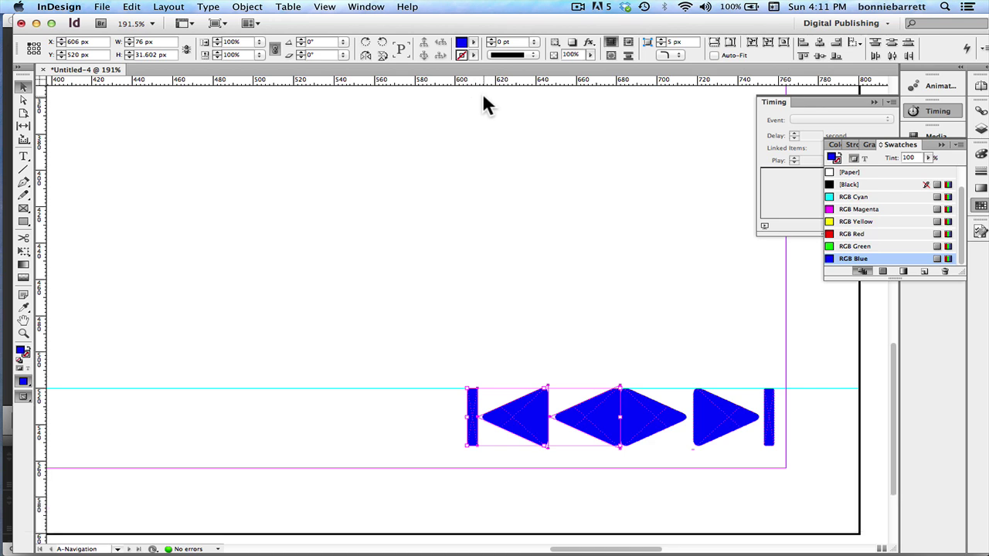
key(Left)
key(Left)
key(Left)
key(Left)
key(Left)
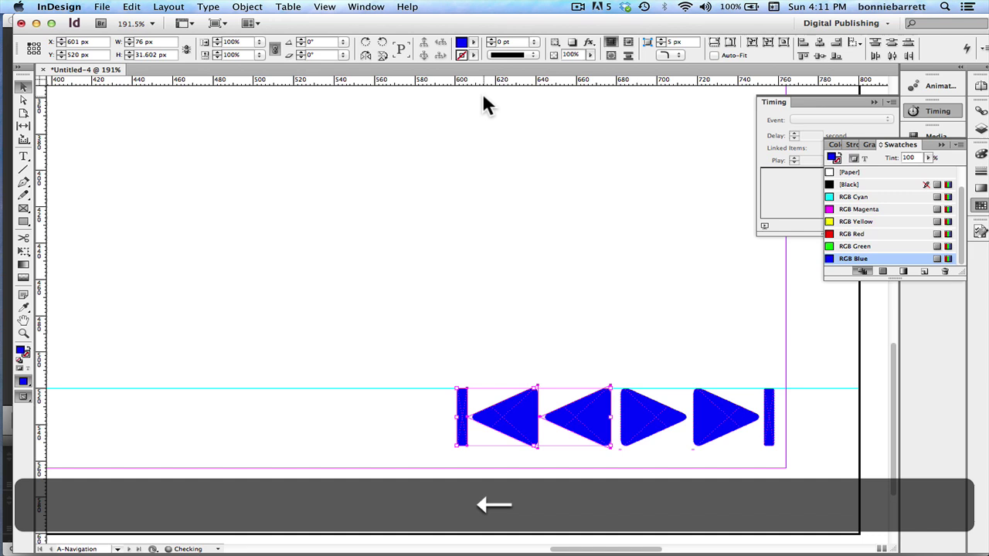
key(Left)
key(Left)
key(Left)
key(Left)
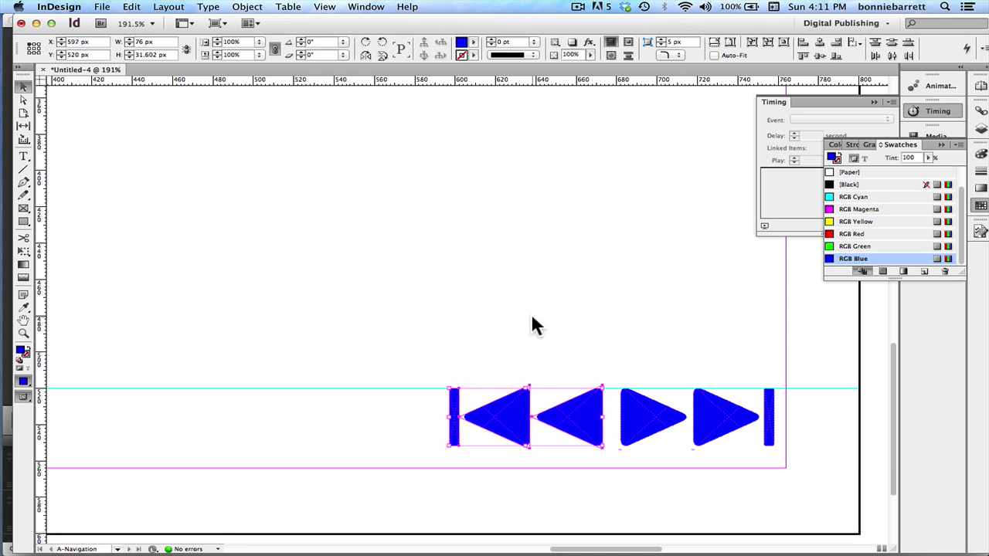
Group the last right-pointing triangle with the bar beside it via Object > Group
click(531, 314)
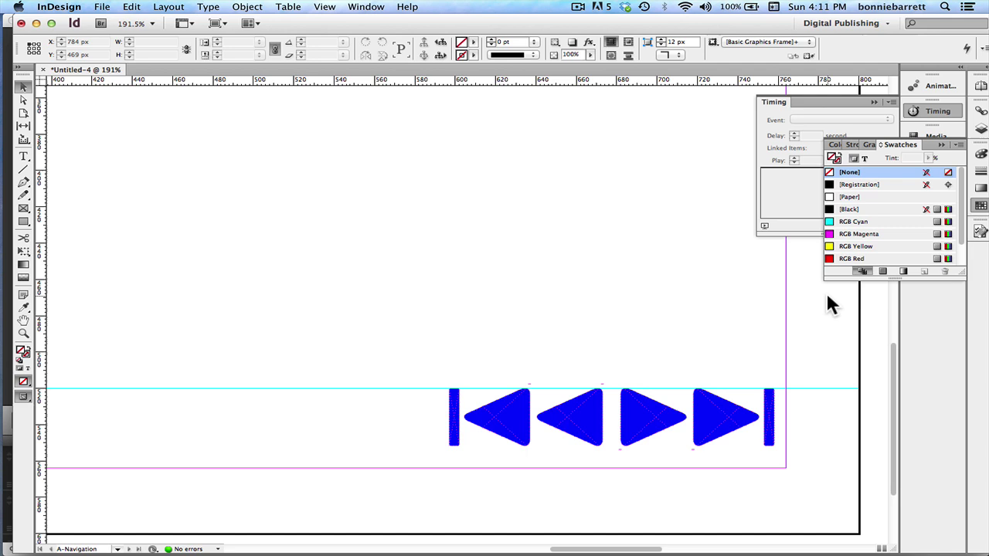
click(936, 143)
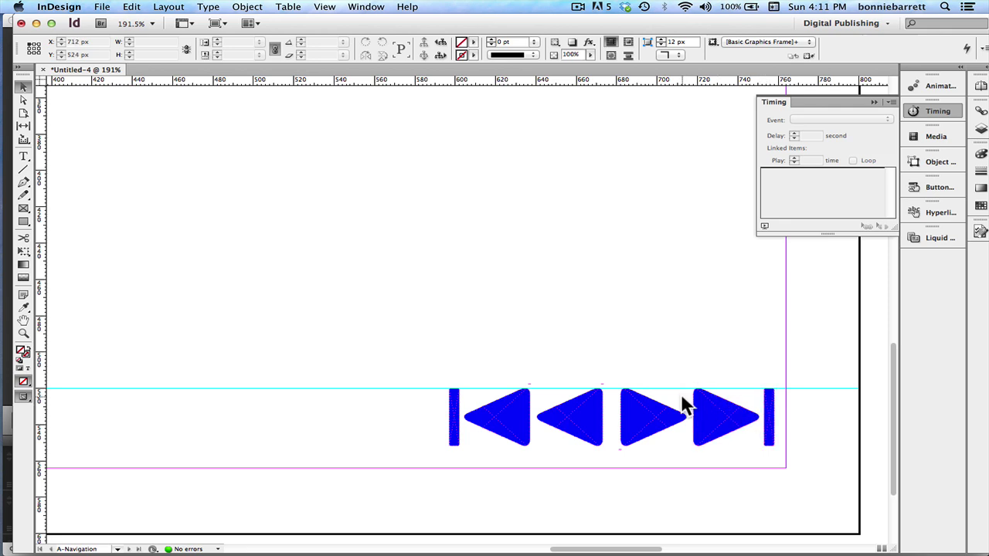
drag(683, 400, 777, 404)
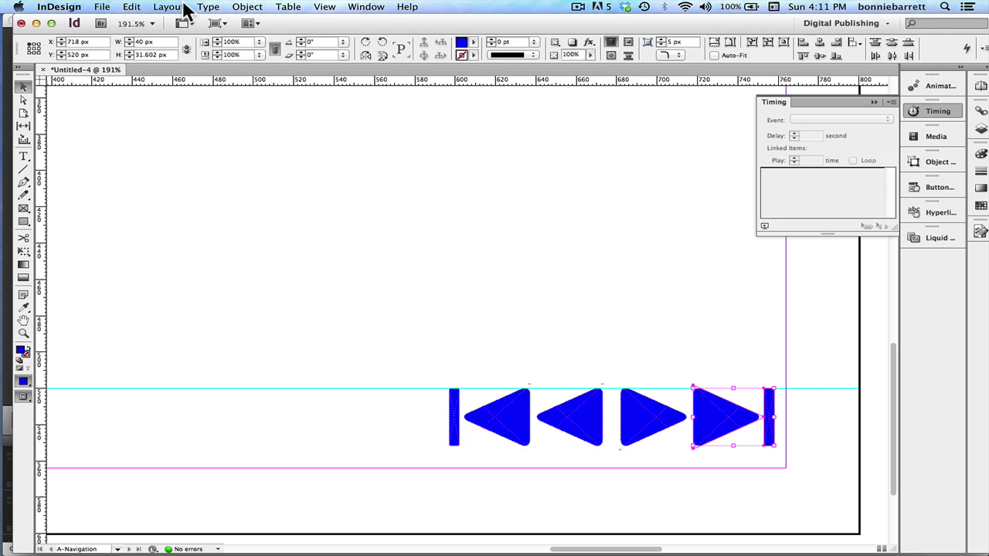
click(247, 8)
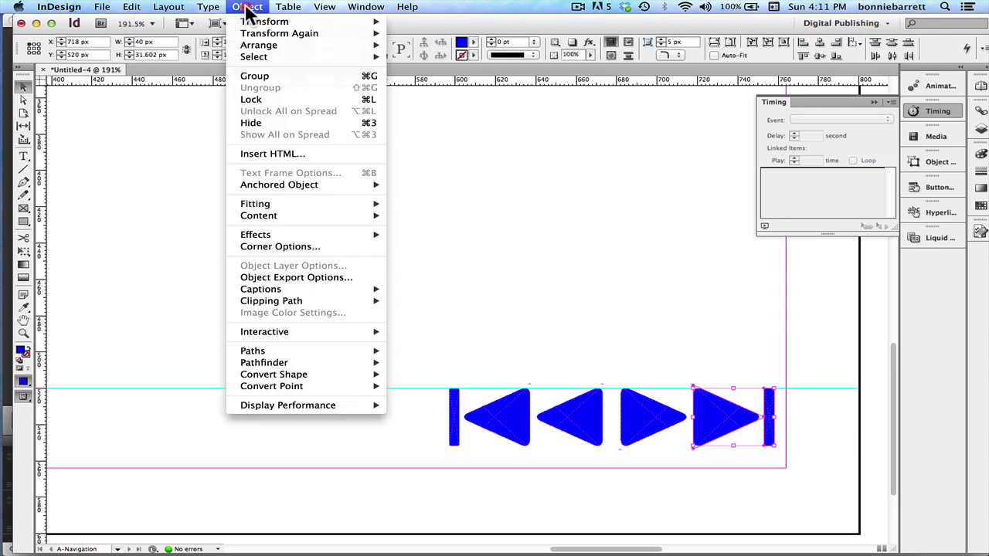
click(246, 78)
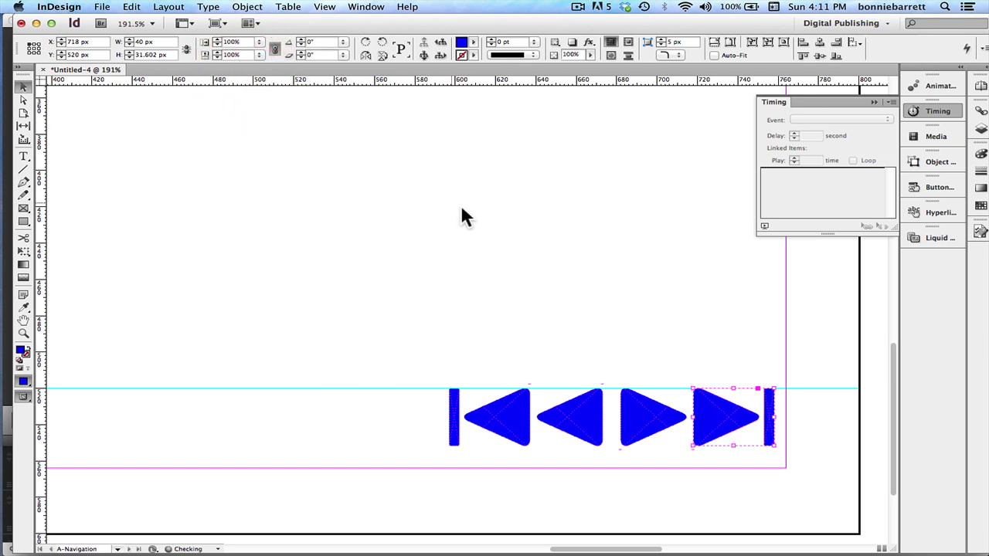
Check the third and fourth triangles, ending with the end arrow-and-bar group selected
click(662, 334)
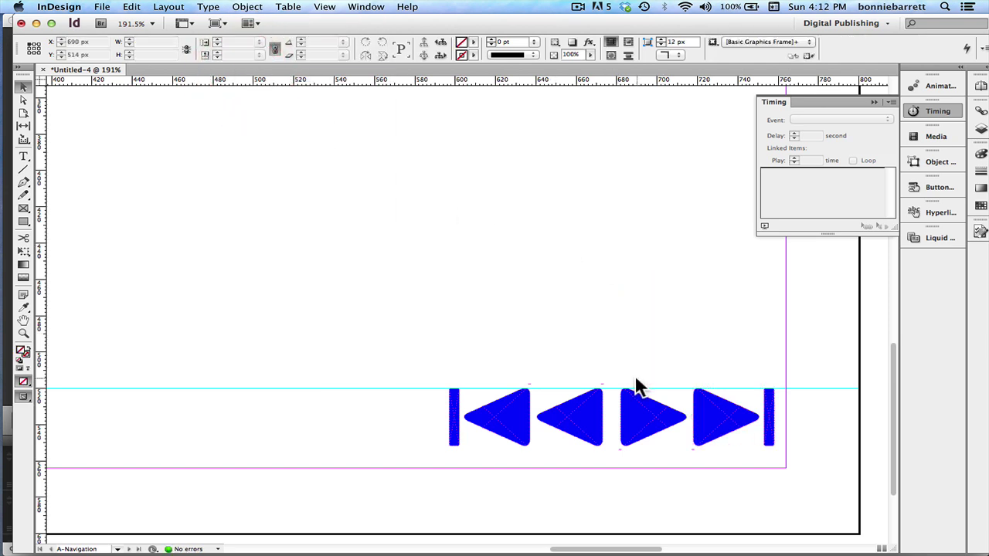
click(639, 417)
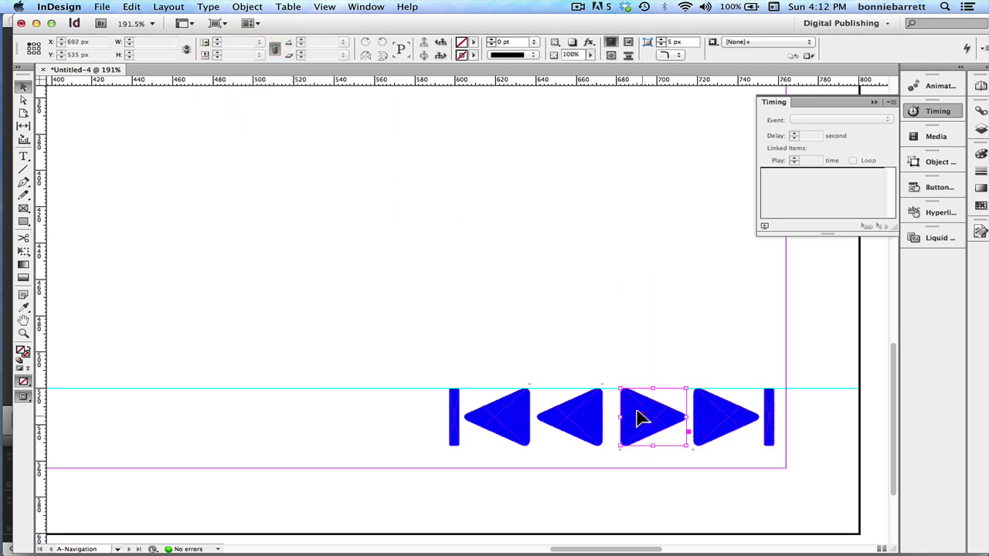
click(717, 418)
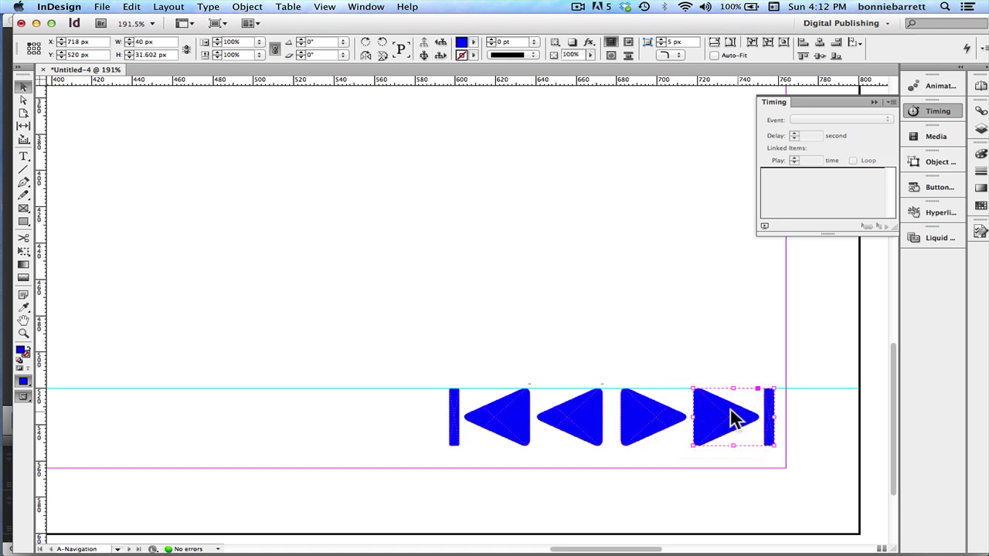
click(771, 417)
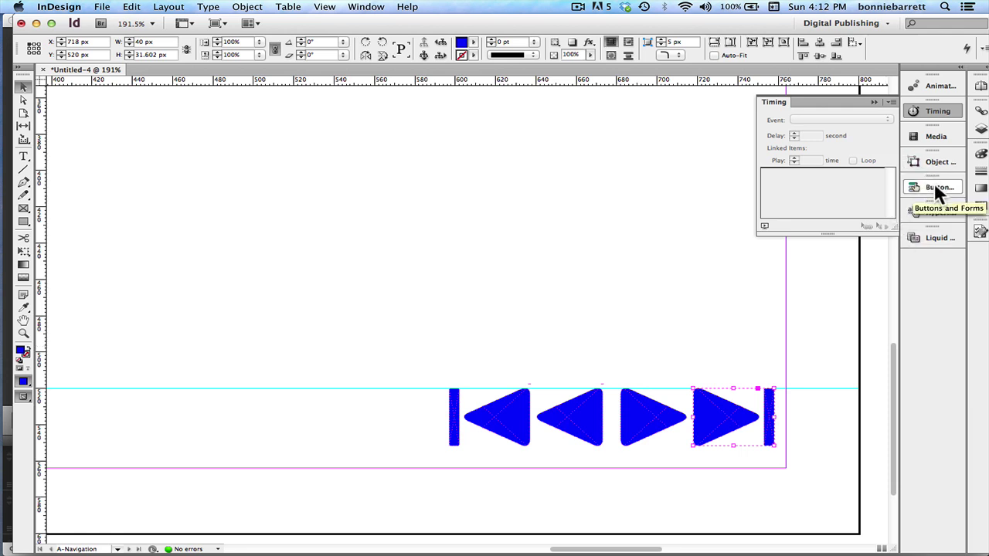
In Buttons and Forms, make the end arrow group a Button named 'Go to last page'
click(873, 102)
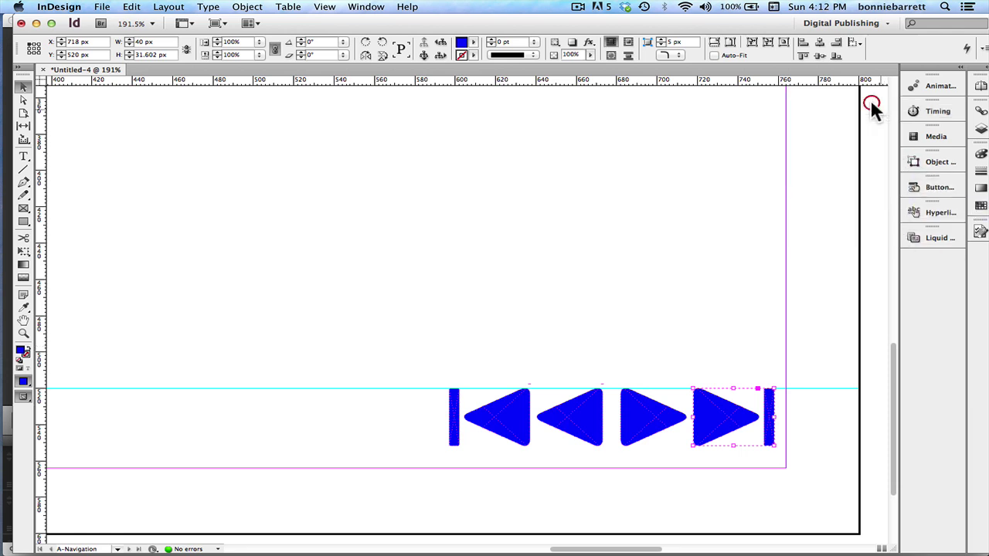
click(931, 186)
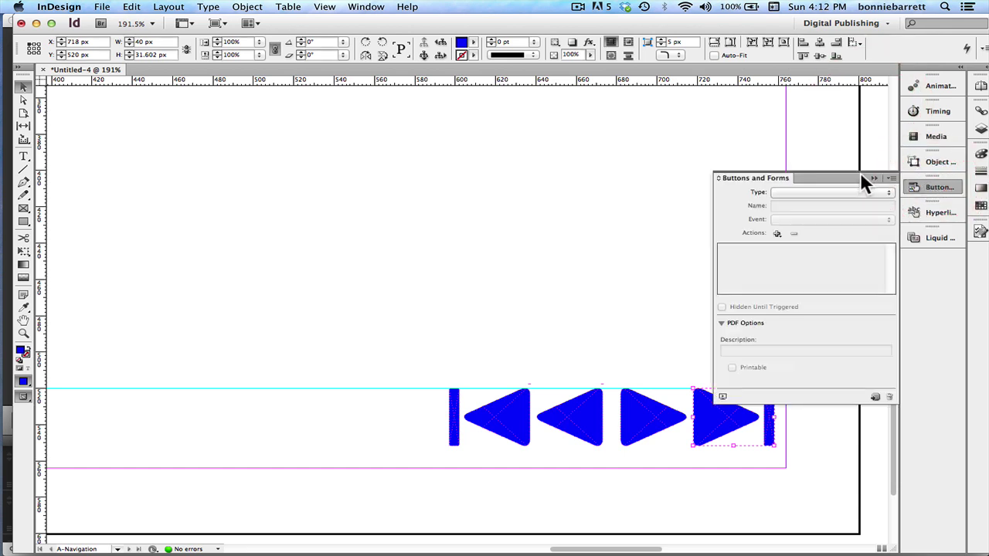
drag(750, 179, 555, 128)
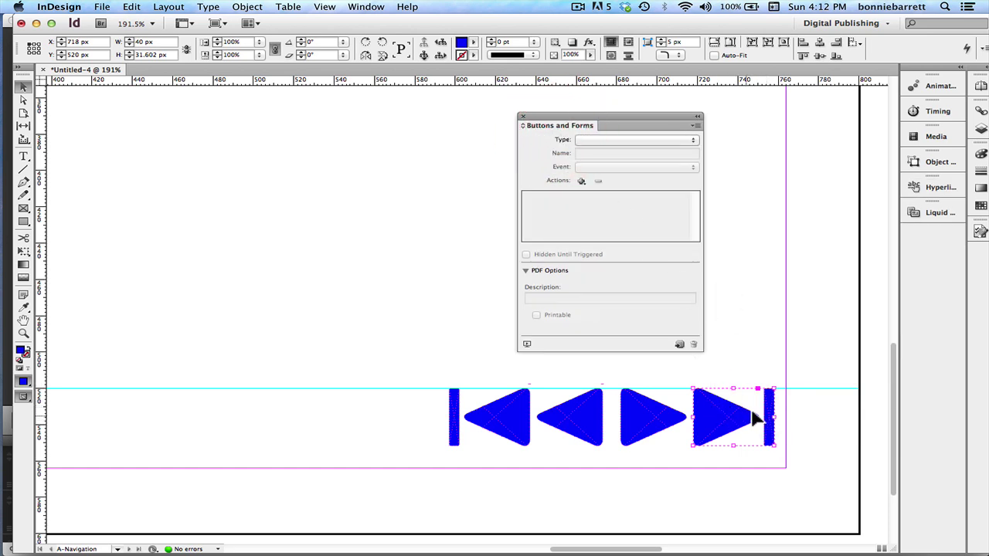
click(603, 139)
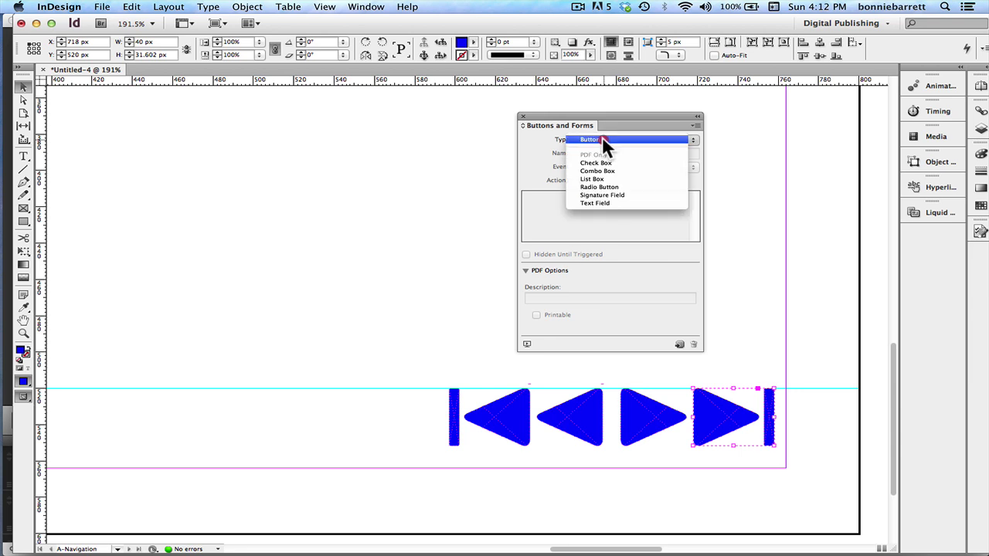
click(603, 139)
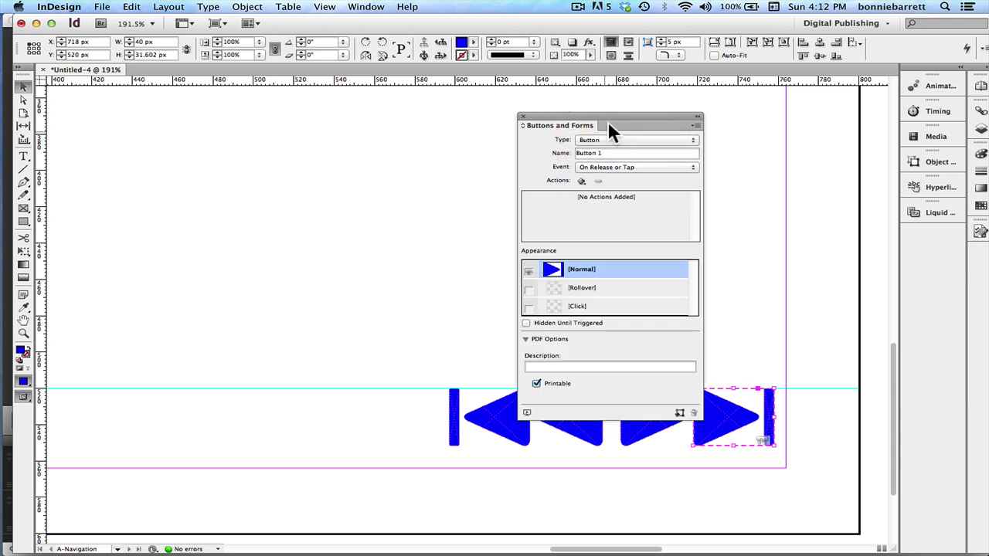
drag(607, 120, 522, 100)
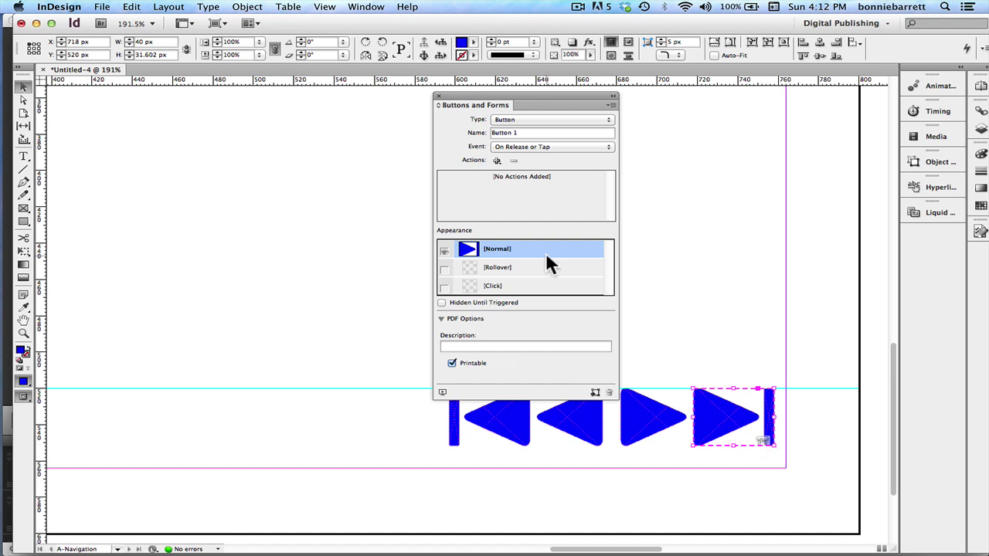
drag(526, 132, 490, 111)
text(Go to l)
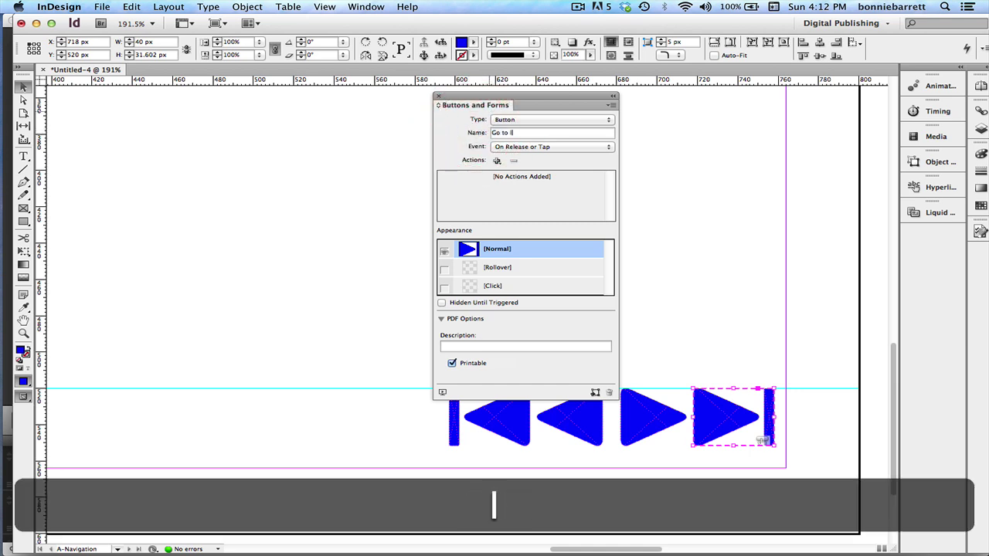
text(ast page)
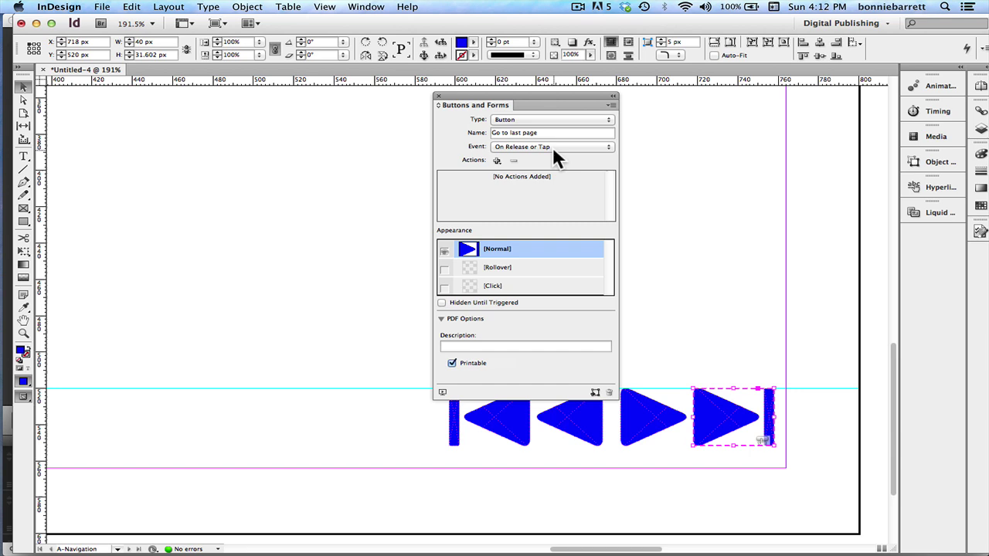
Add a Go To Last Page action to the button
click(497, 161)
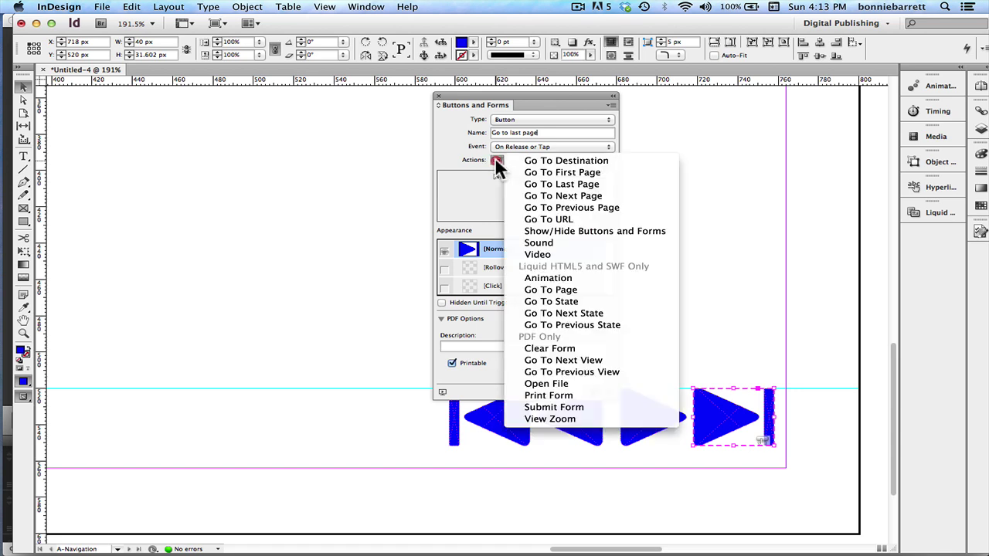
click(574, 183)
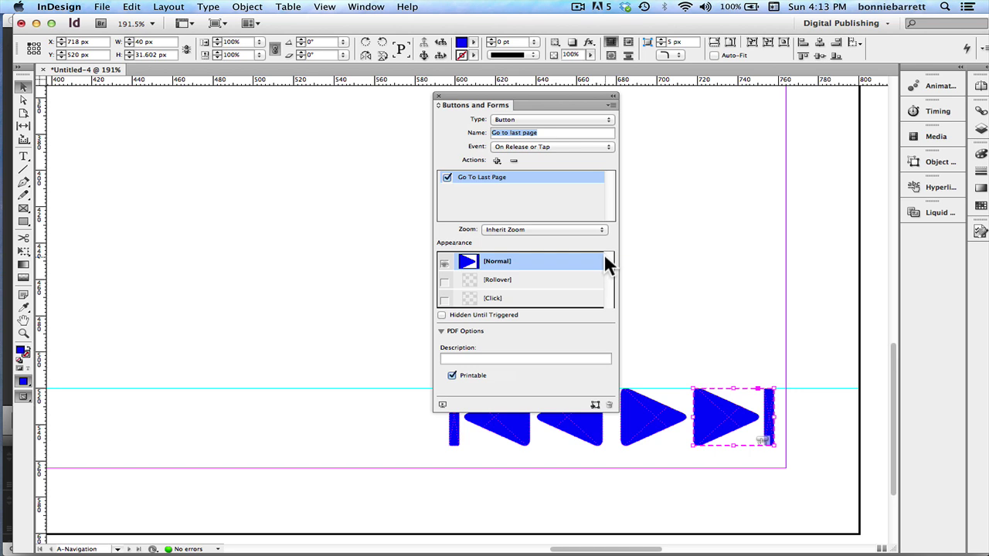
Add a Rollover state whose fill is a lighter 44% tint of the blue
click(507, 280)
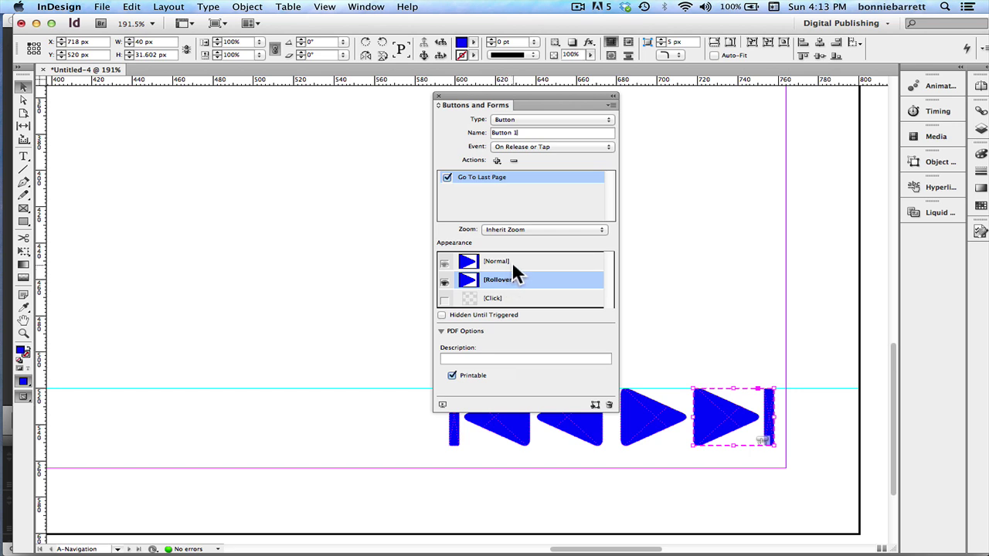
click(475, 45)
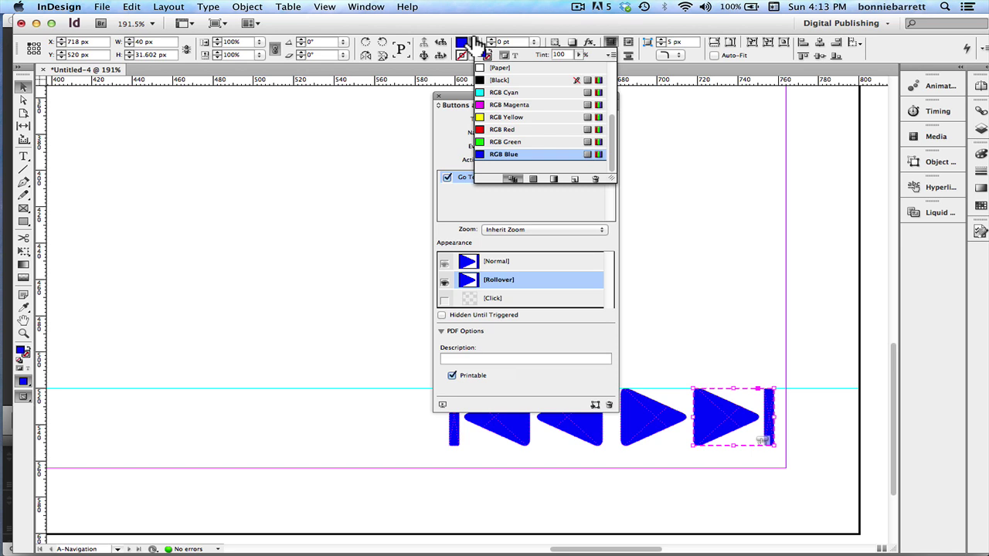
click(580, 56)
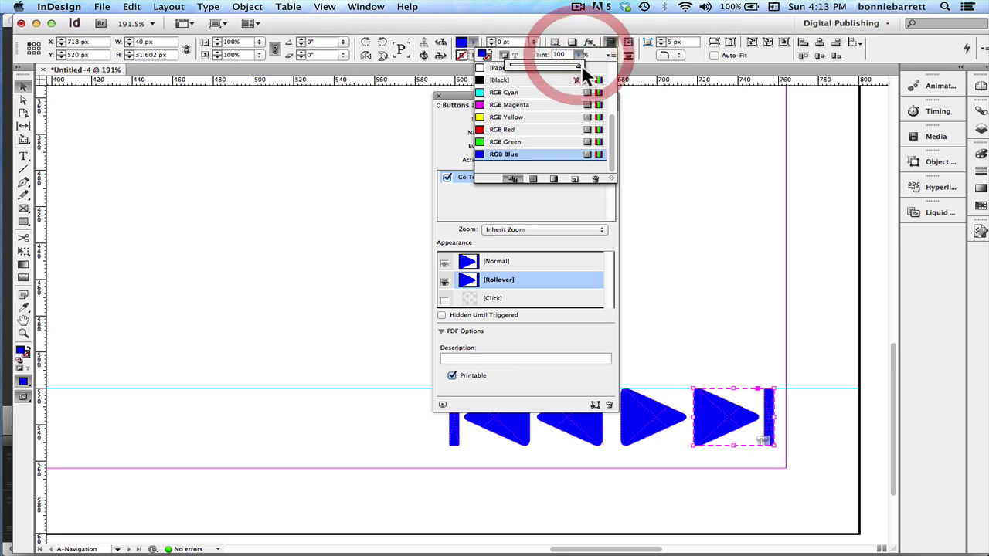
click(540, 66)
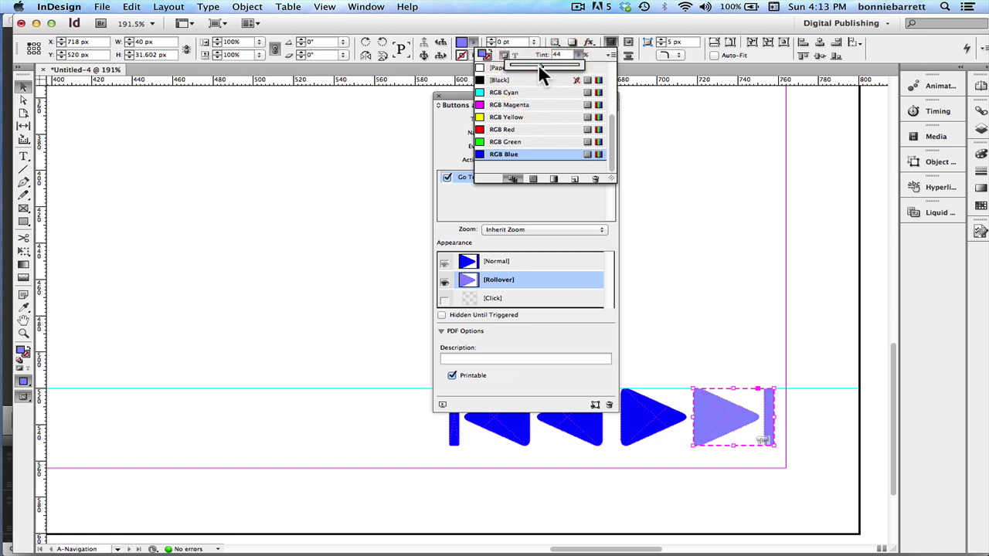
click(647, 112)
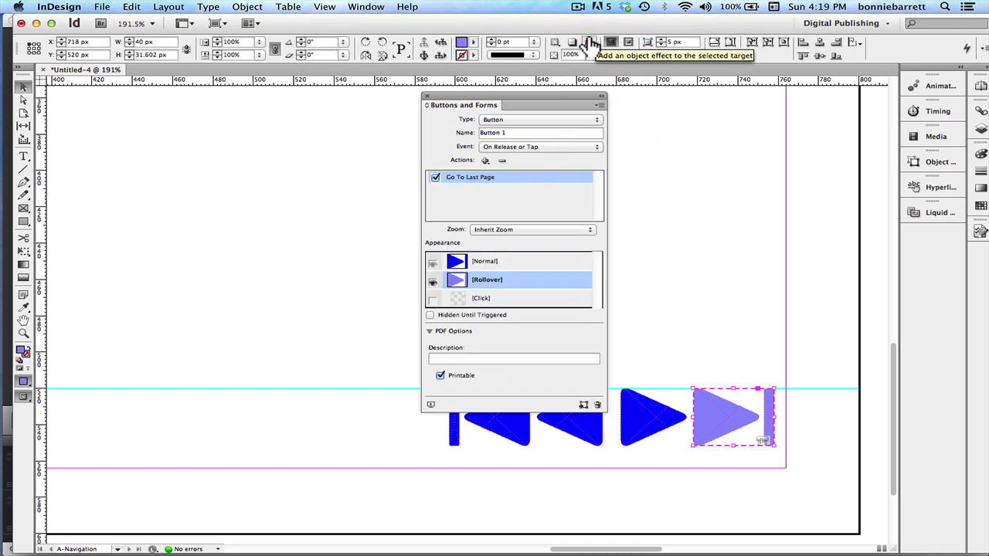
Give the Rollover state a drop shadow with 4 px distance and 39% opacity
click(590, 44)
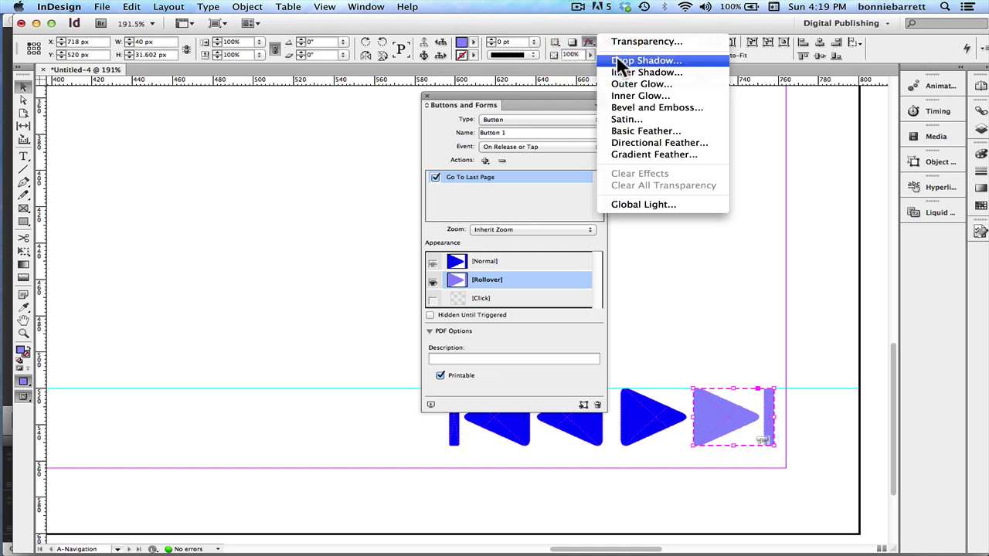
click(615, 60)
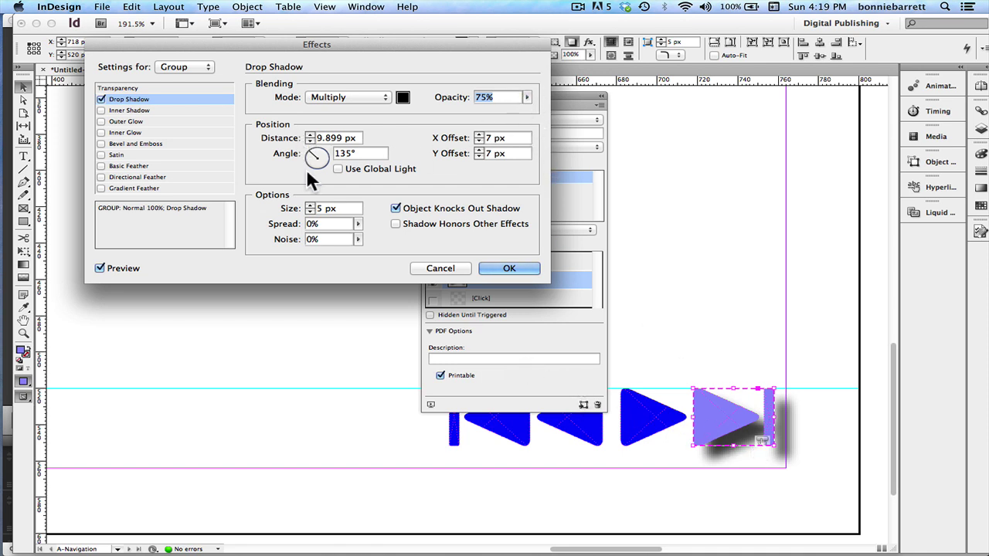
click(309, 140)
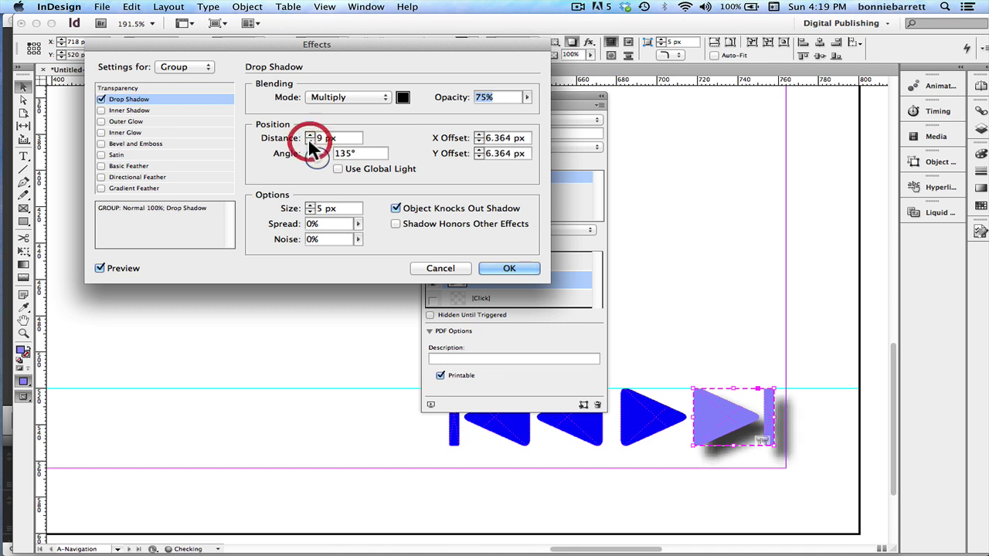
click(309, 140)
click(309, 141)
click(309, 141)
click(309, 141)
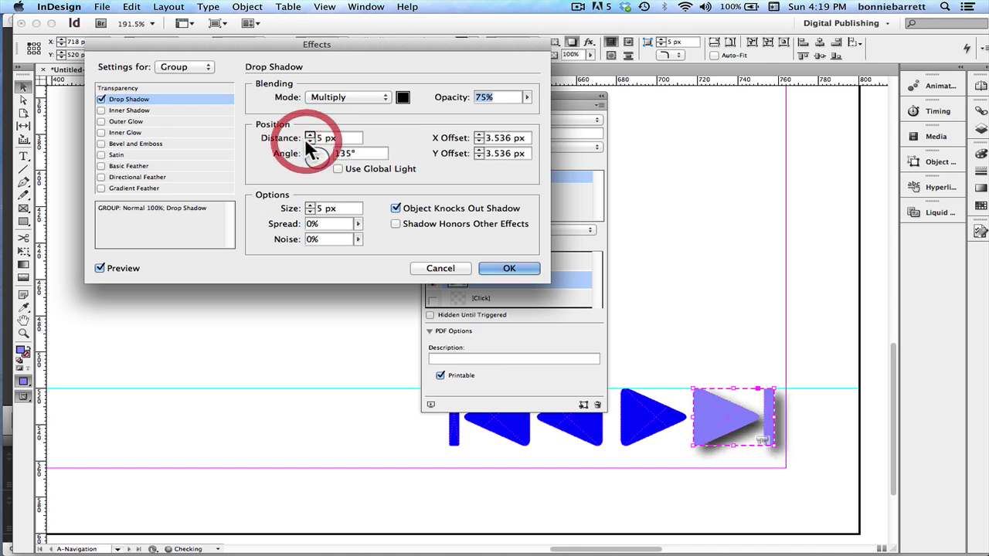
click(309, 140)
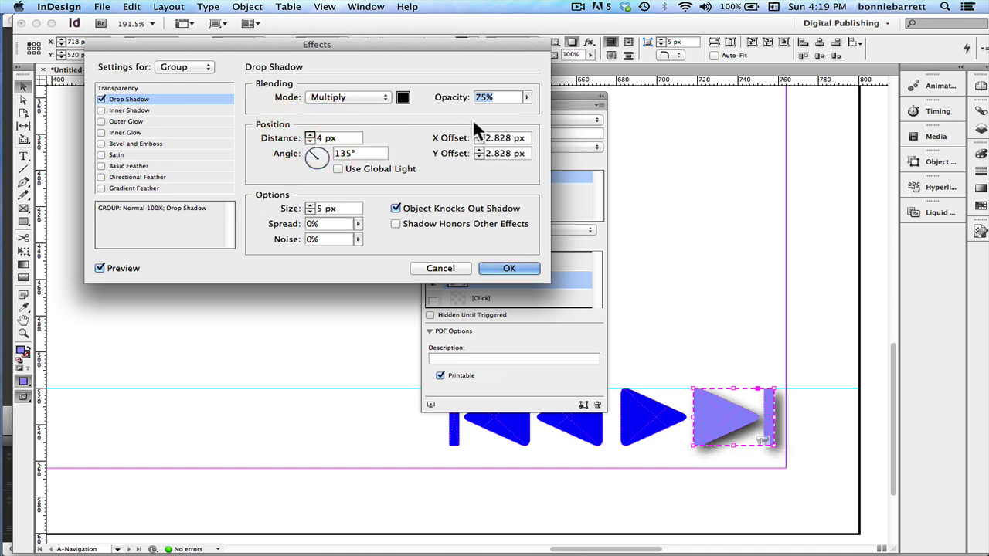
drag(527, 96, 503, 109)
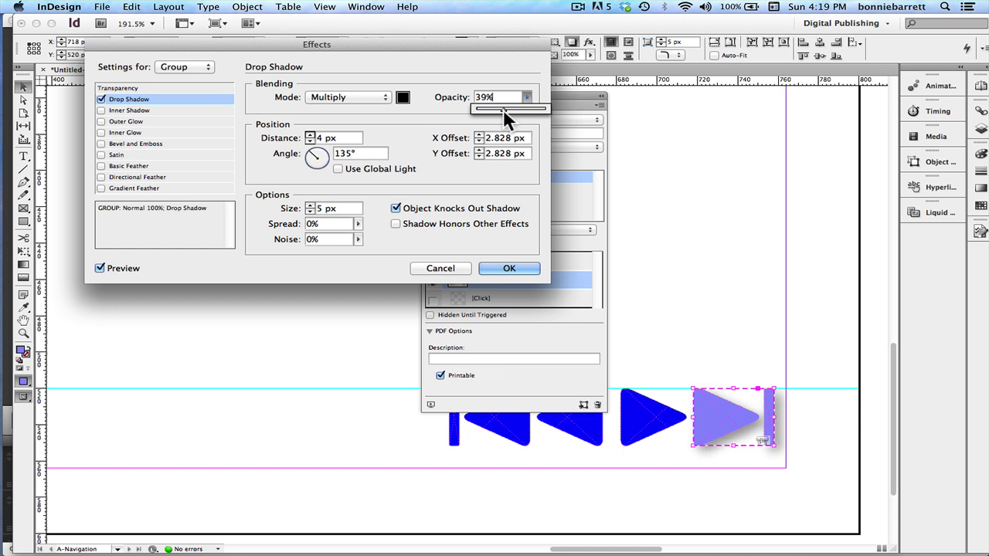
click(513, 267)
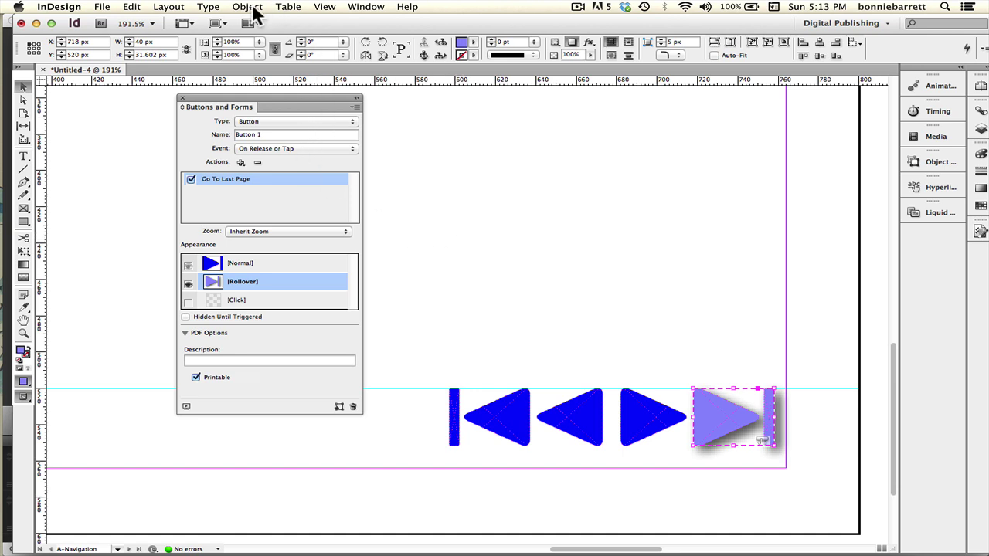
Create a new object style named 'rollover' from the Object Styles panel
click(362, 9)
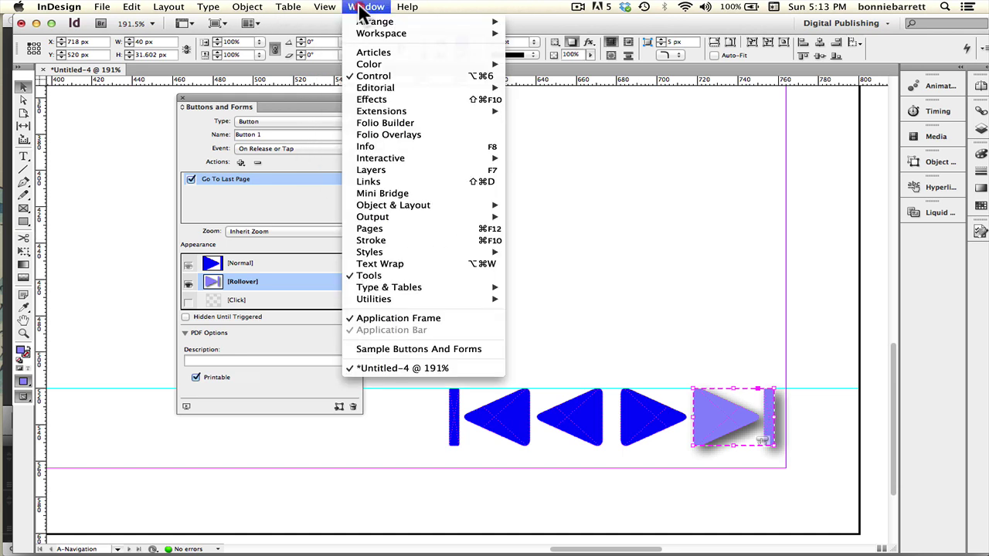
mouse_move(363, 251)
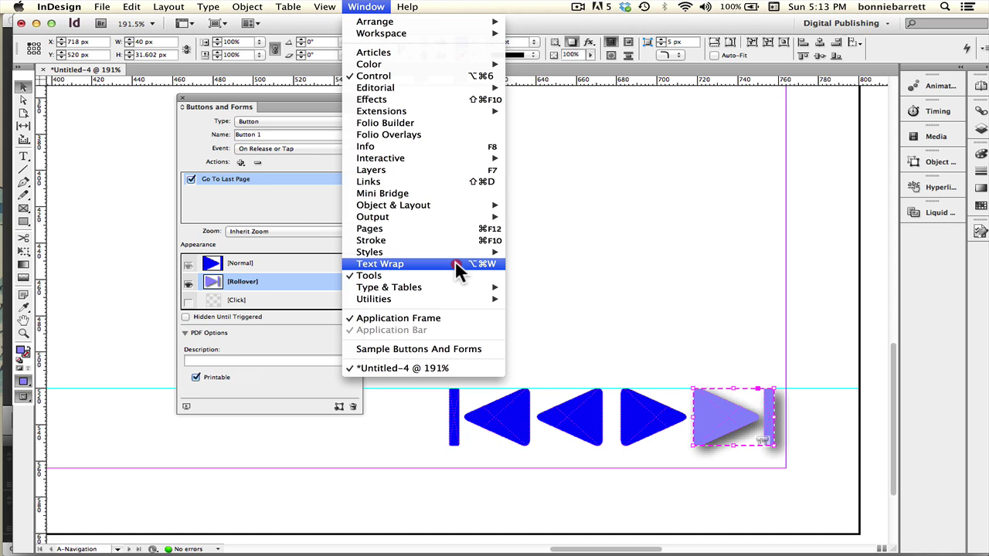
mouse_move(457, 251)
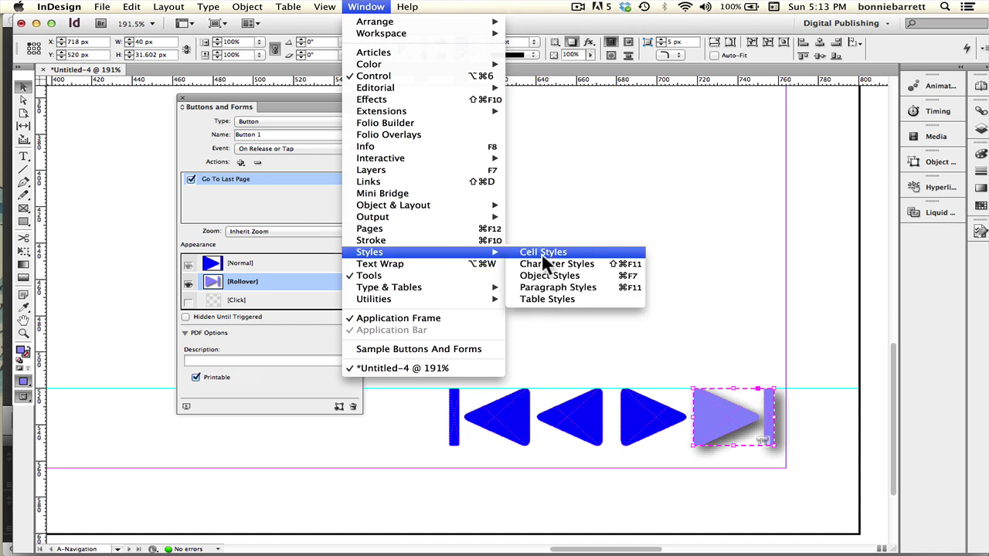
click(546, 275)
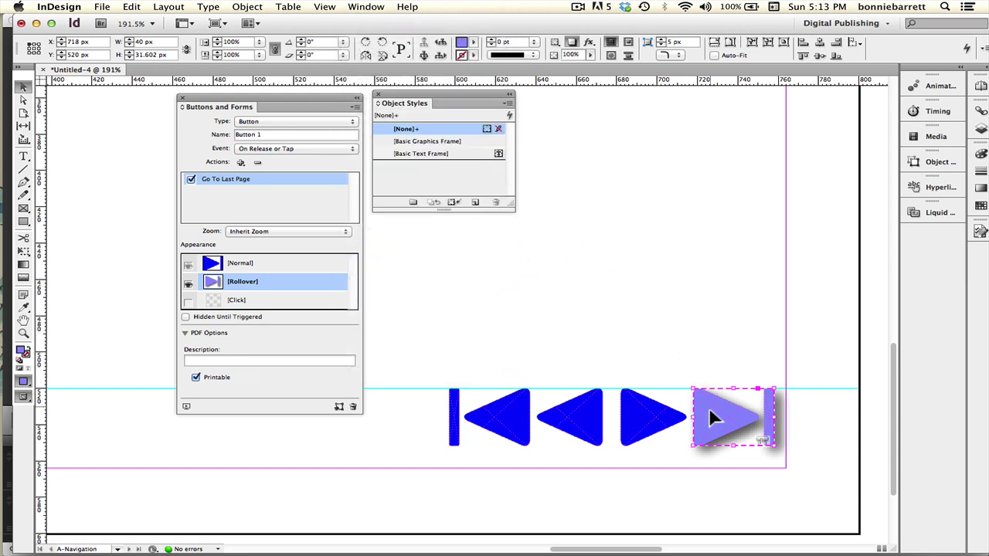
click(507, 96)
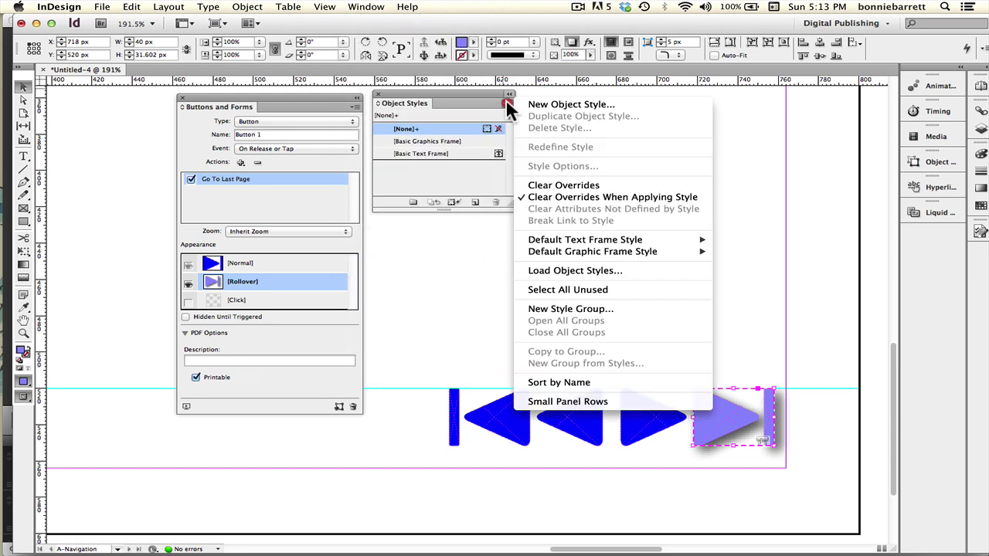
click(532, 101)
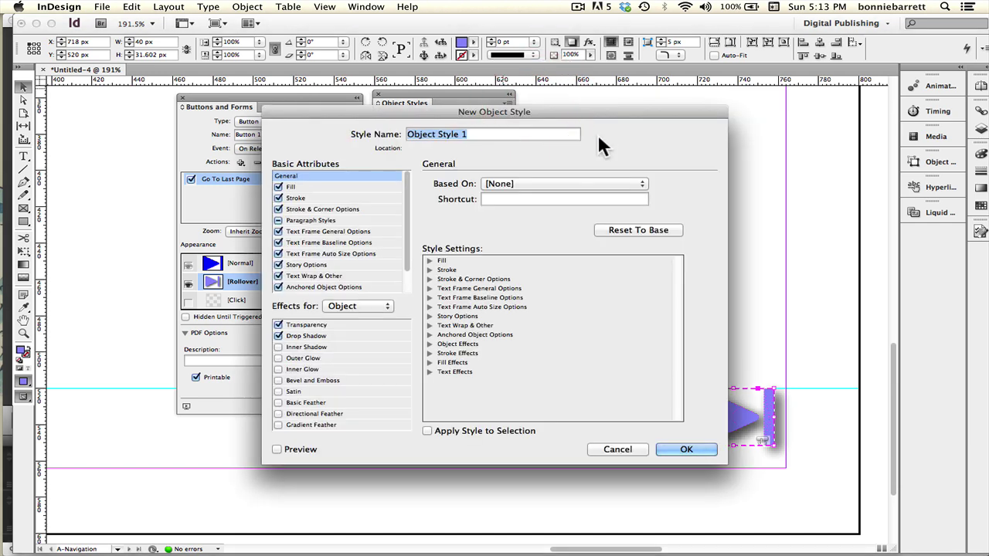
text(rollover)
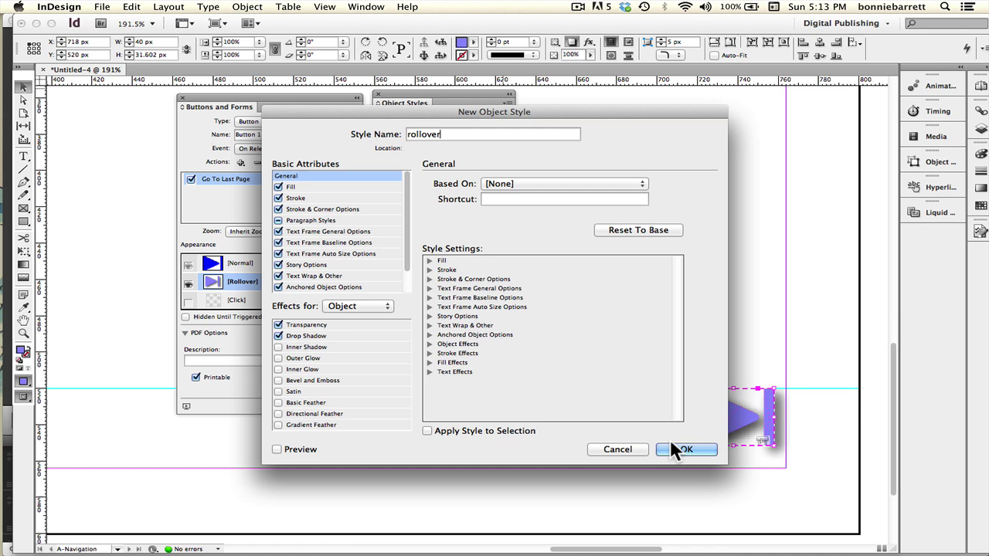
click(685, 450)
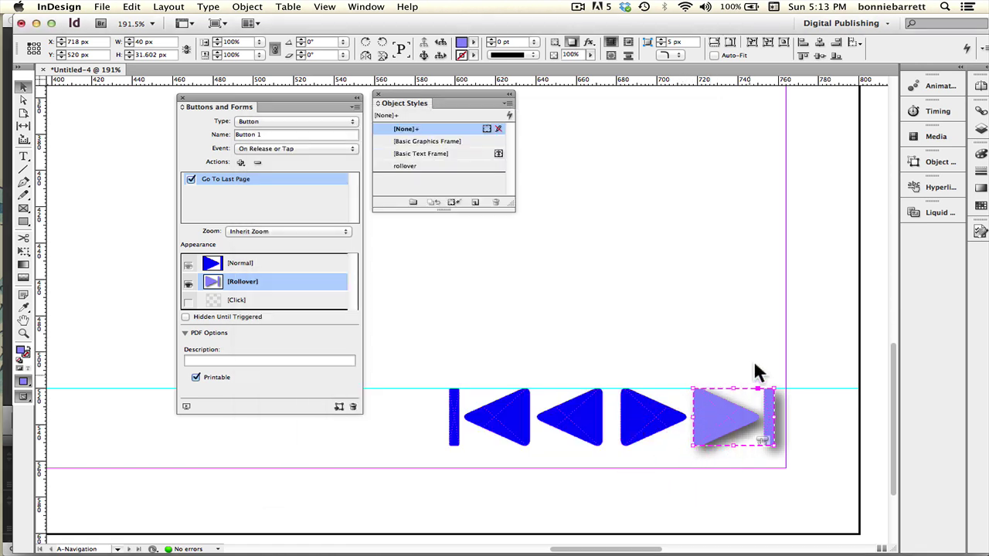
Make the third triangle a Button named 'Go to next page'
click(533, 309)
click(651, 427)
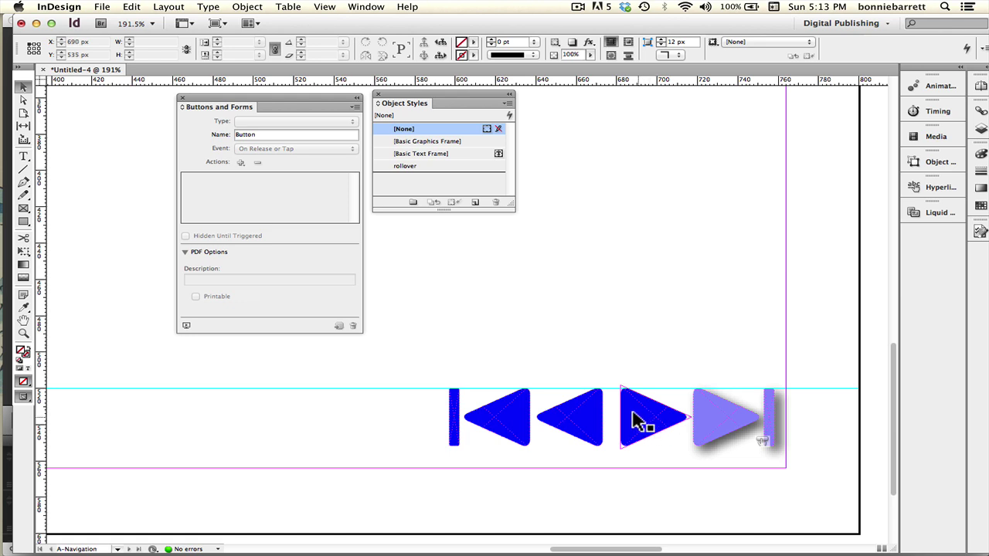
click(634, 418)
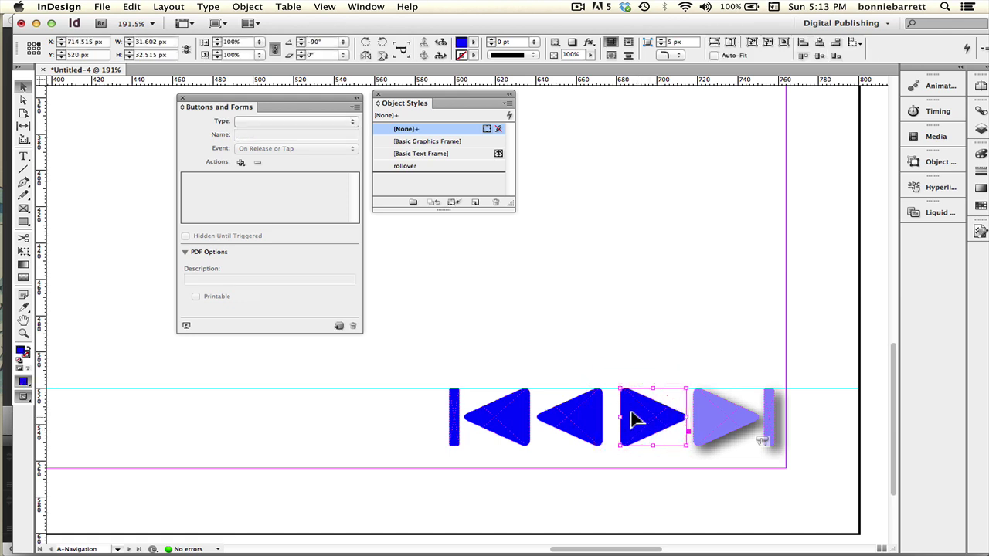
click(314, 124)
click(317, 123)
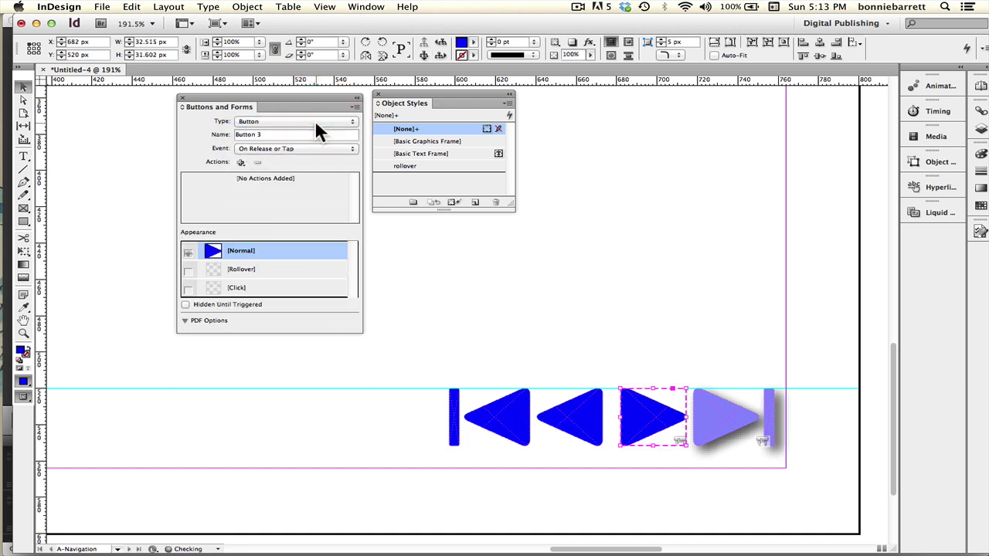
drag(292, 133, 223, 124)
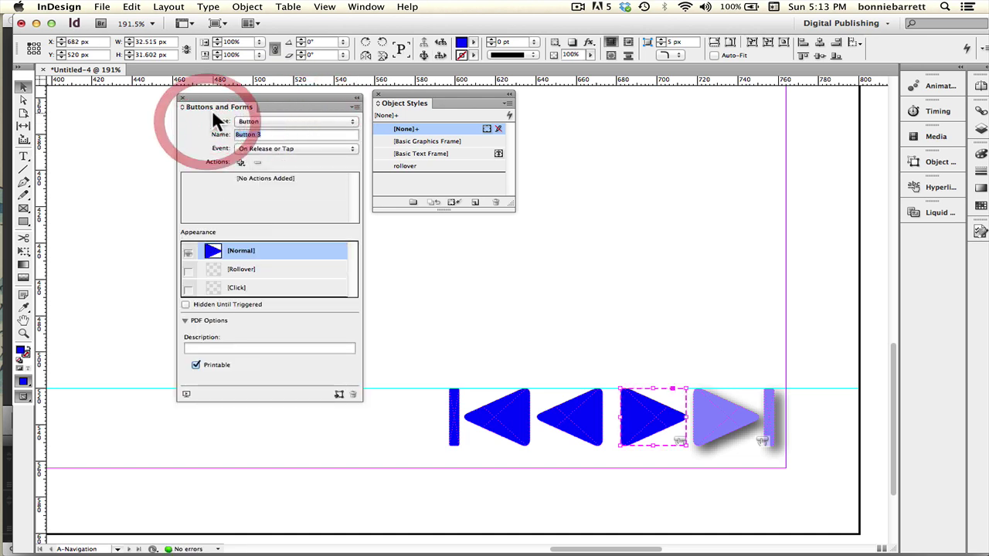
text(Go to )
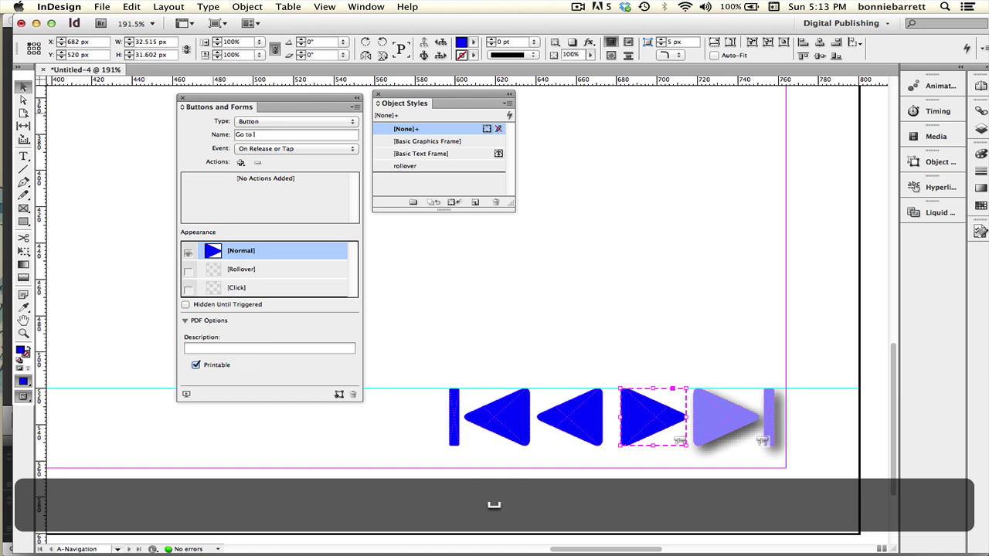
text(next page)
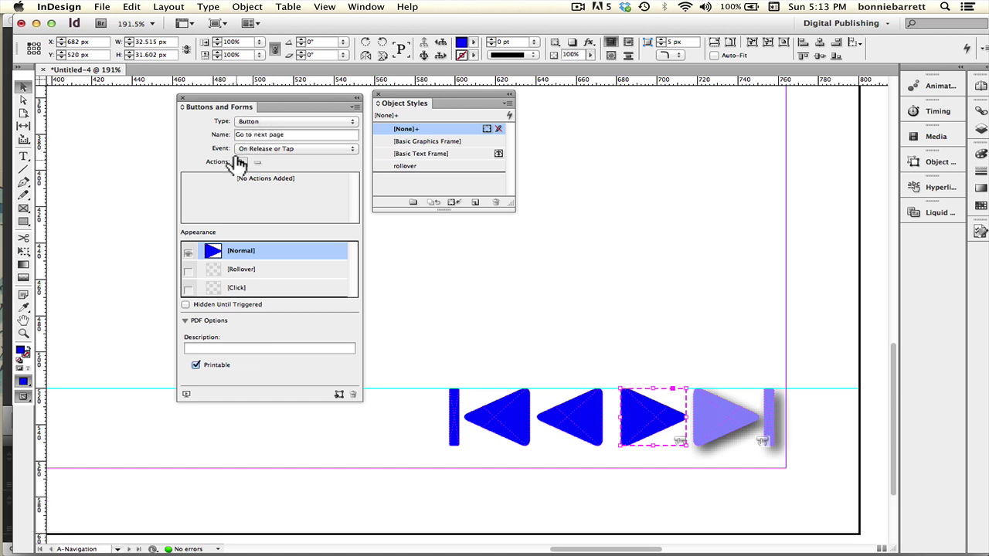
Add a Go To Next Page action and apply the rollover style to its Rollover state
click(240, 163)
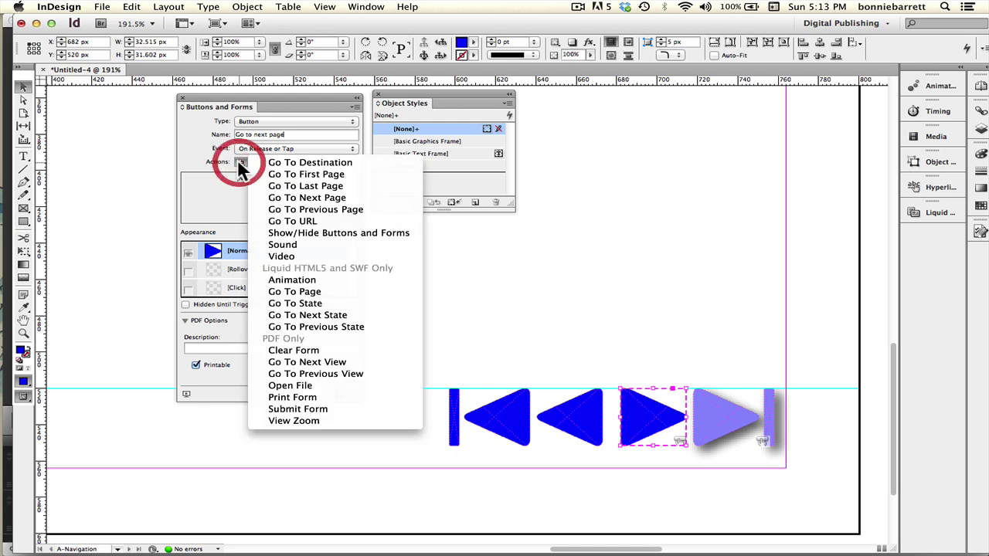
click(281, 198)
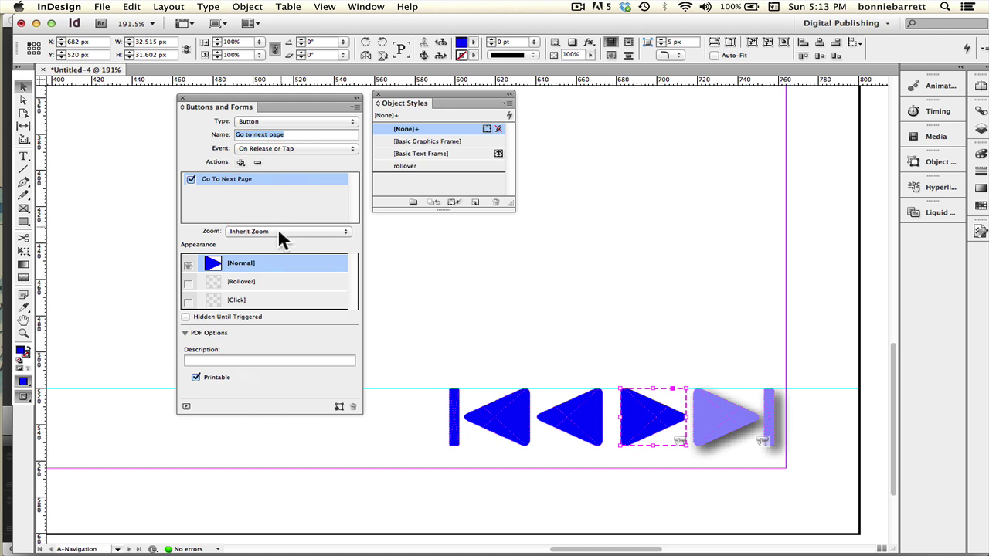
click(266, 282)
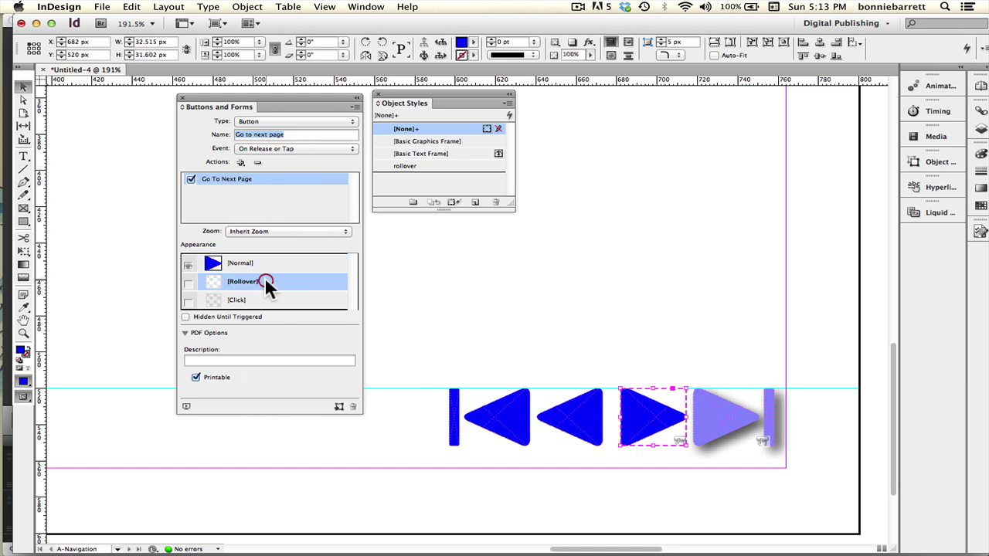
click(412, 164)
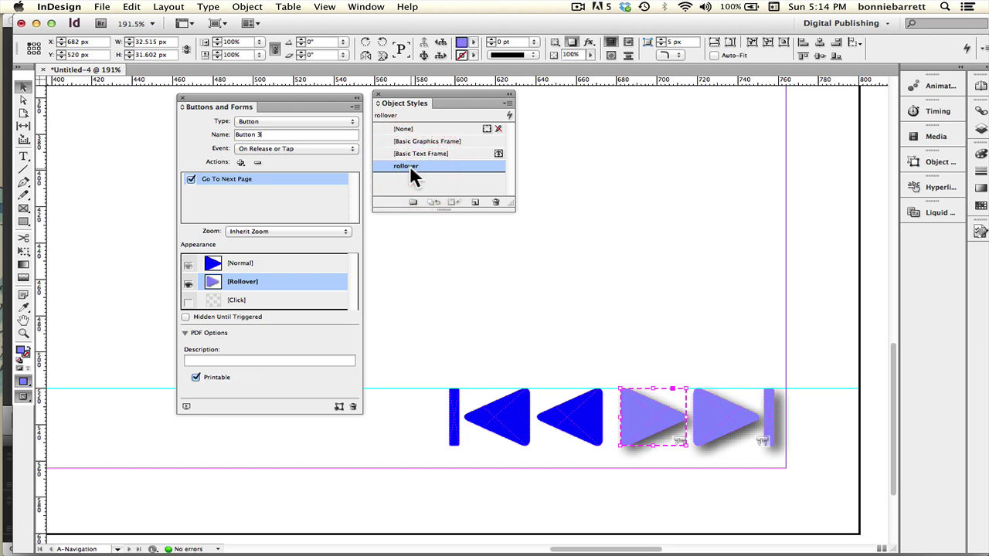
click(266, 262)
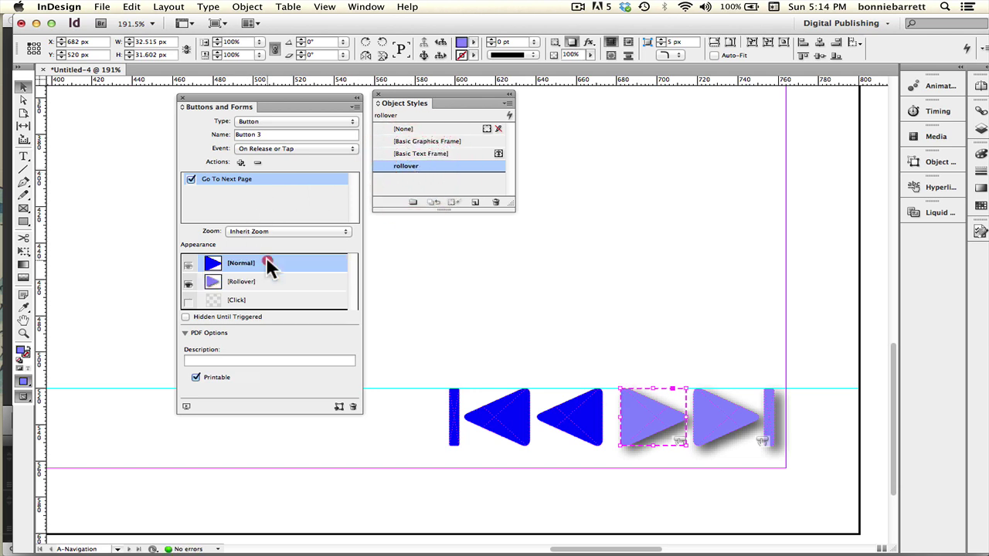
click(728, 424)
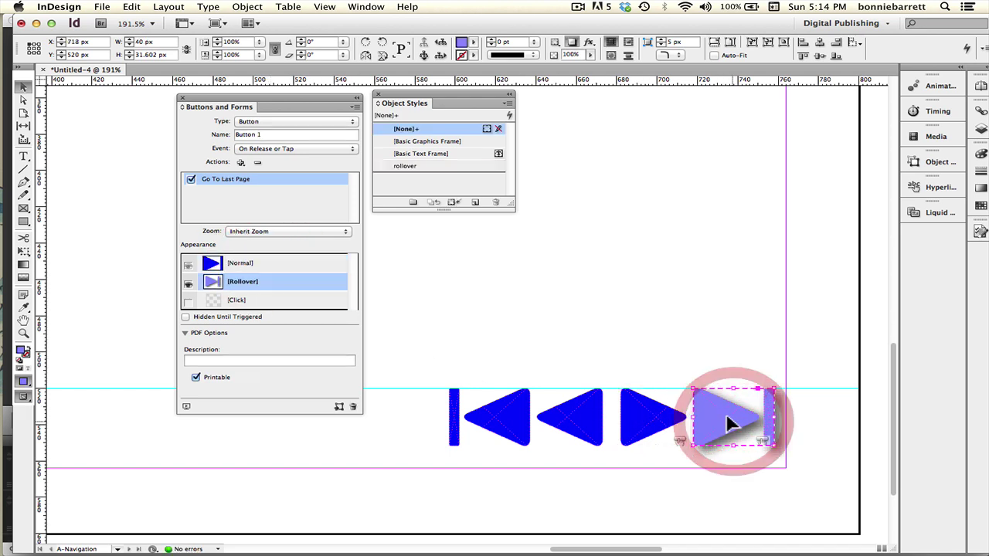
click(288, 262)
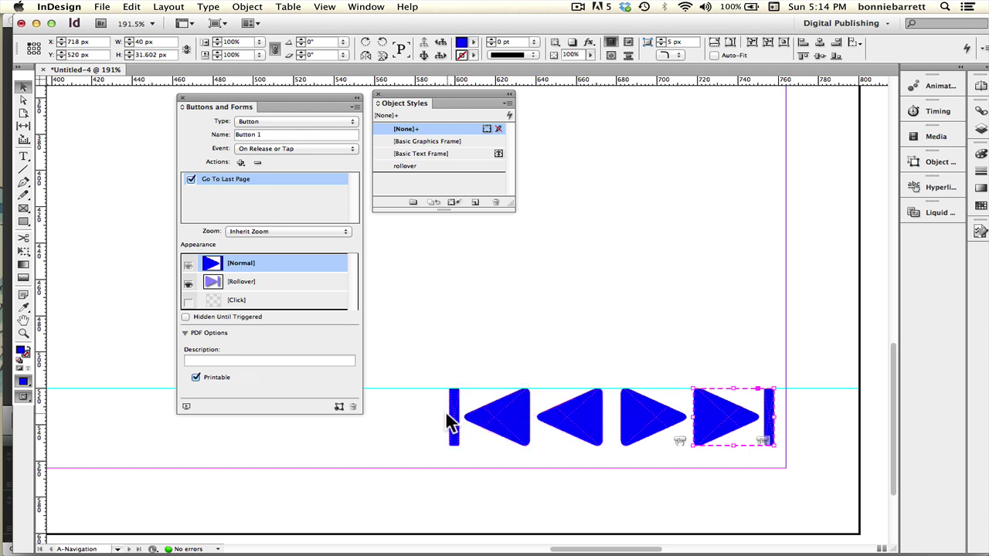
Group the left bar with the first left-pointing arrow
drag(415, 402, 510, 425)
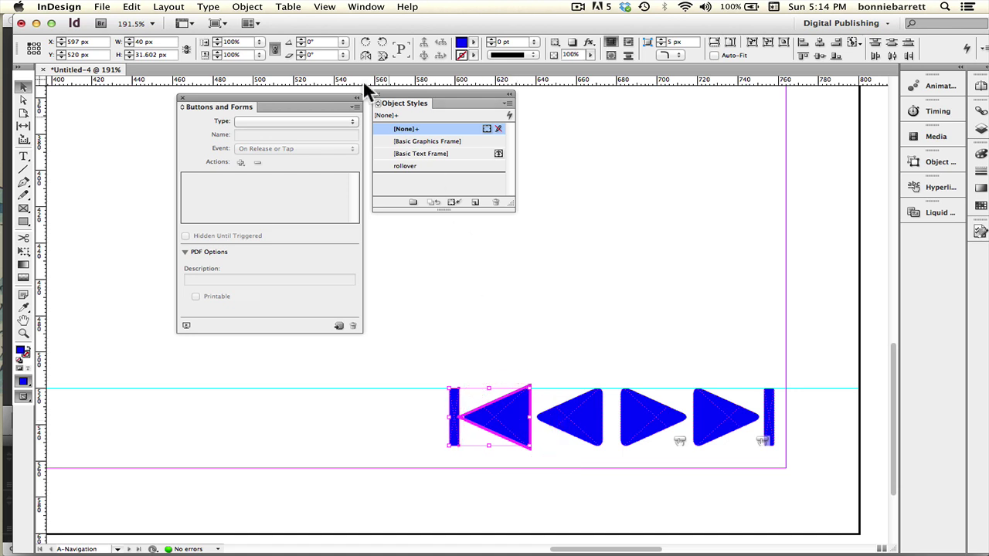
click(249, 8)
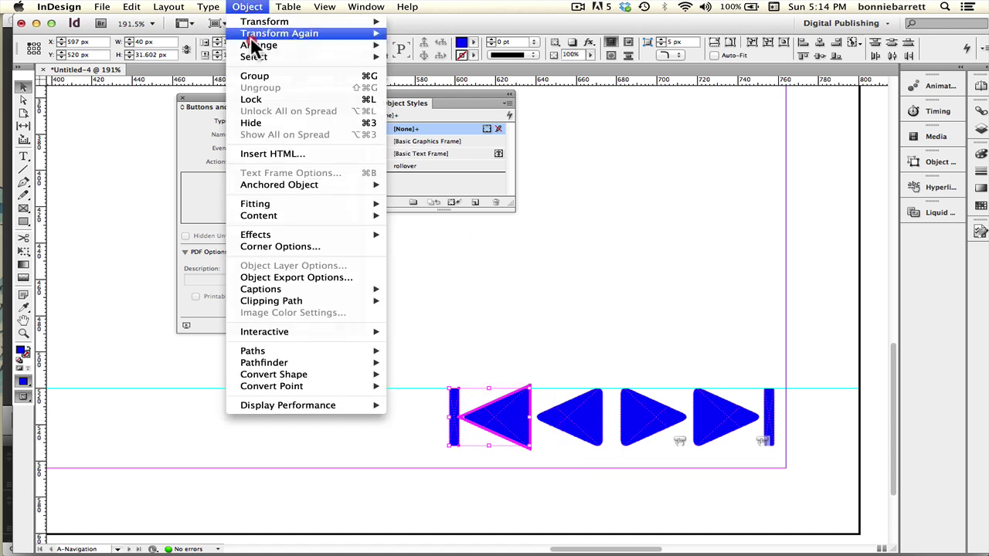
click(252, 71)
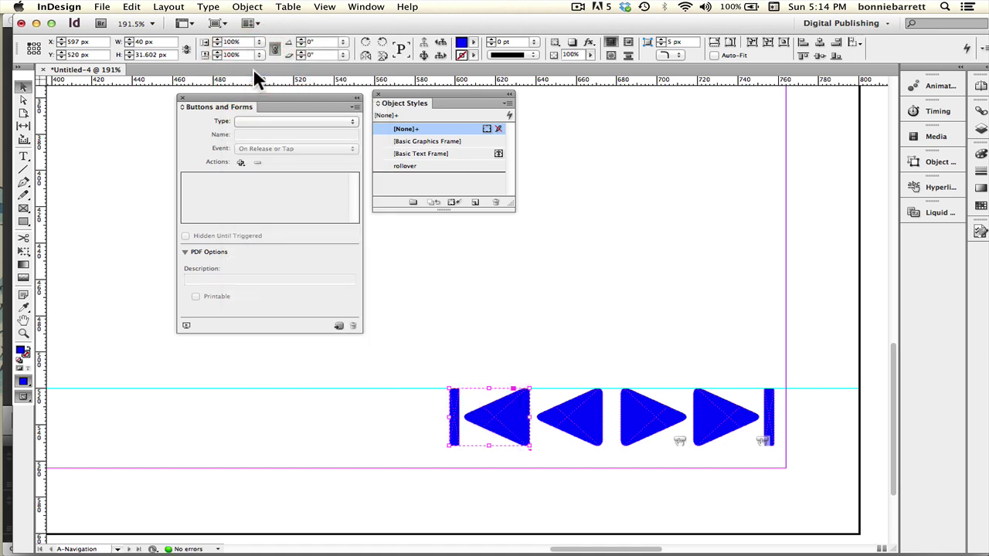
Make the group a Button and type a new first-page button name
click(250, 122)
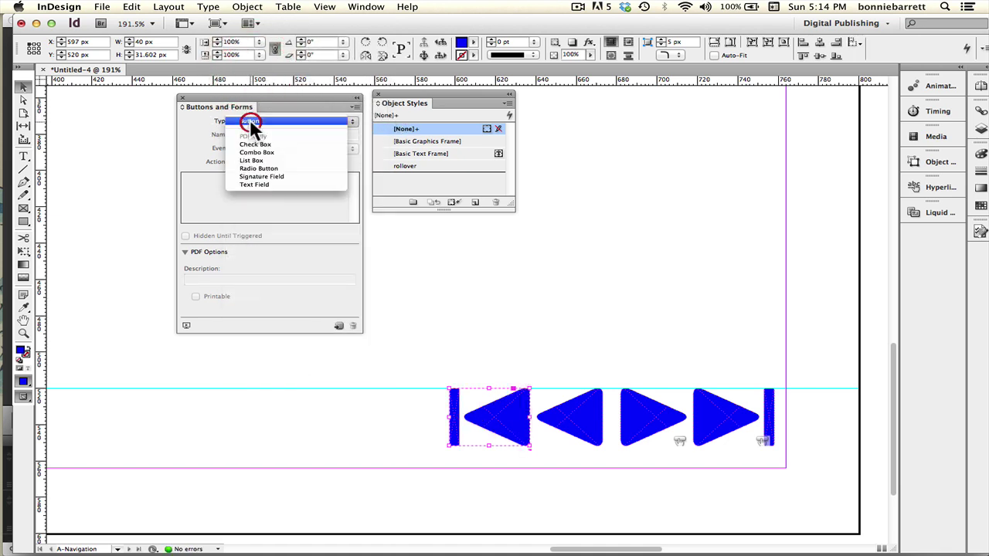
click(249, 122)
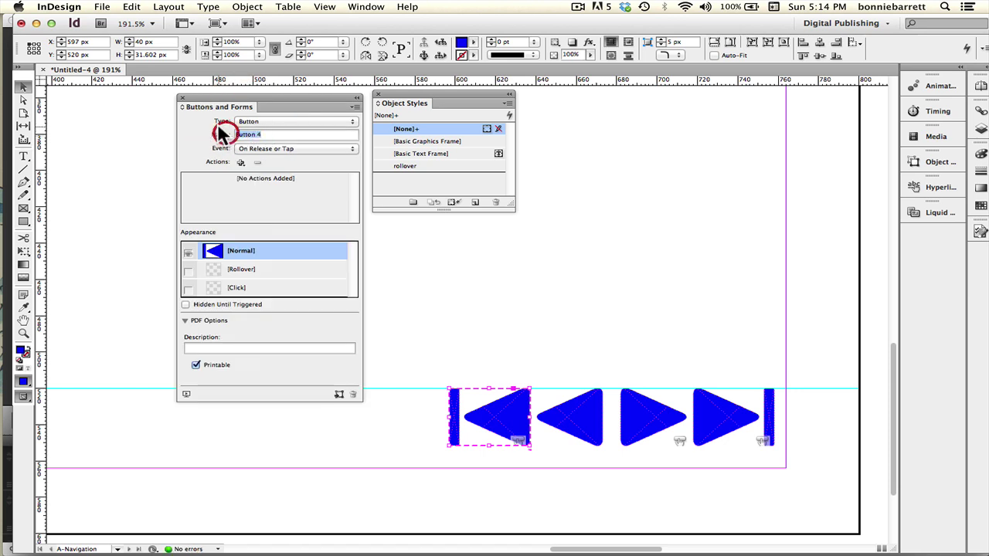
text(GO to las)
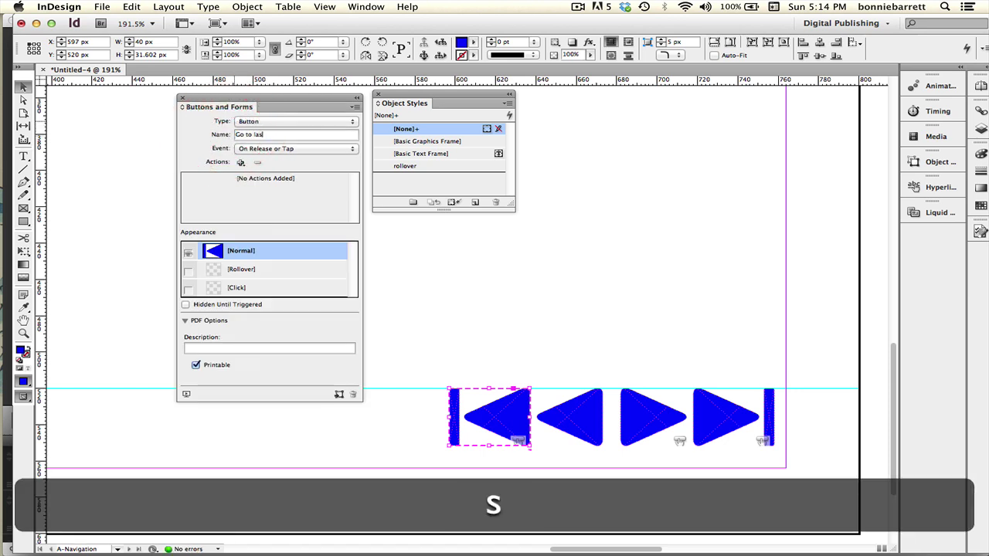
key(BackSpace)
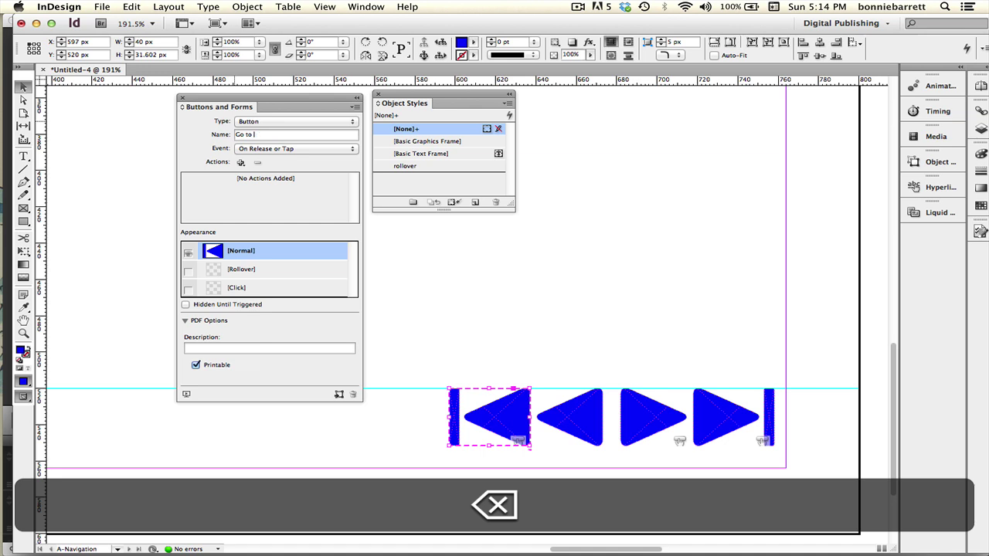
text(forts page)
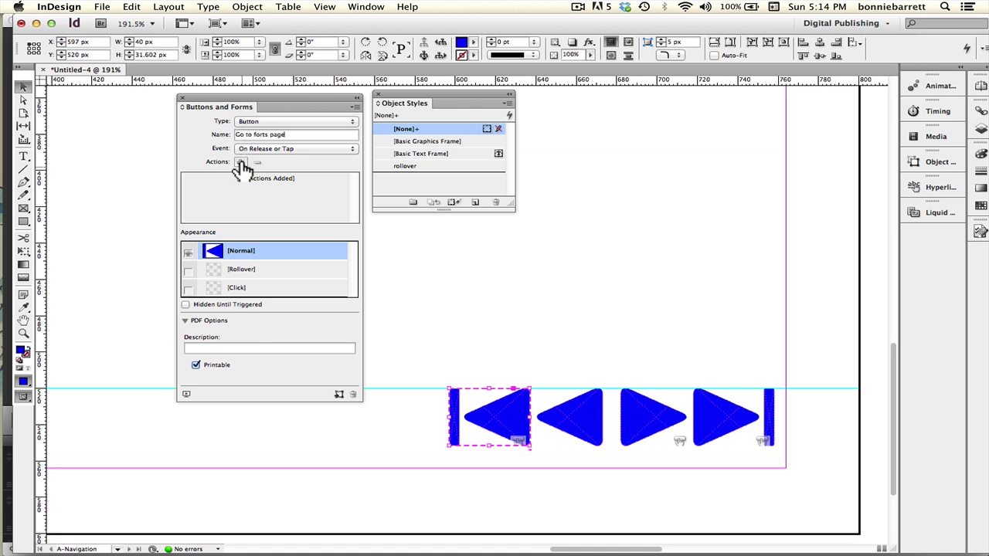
Add a Go To First Page action and apply the rollover style to its Rollover state
click(240, 162)
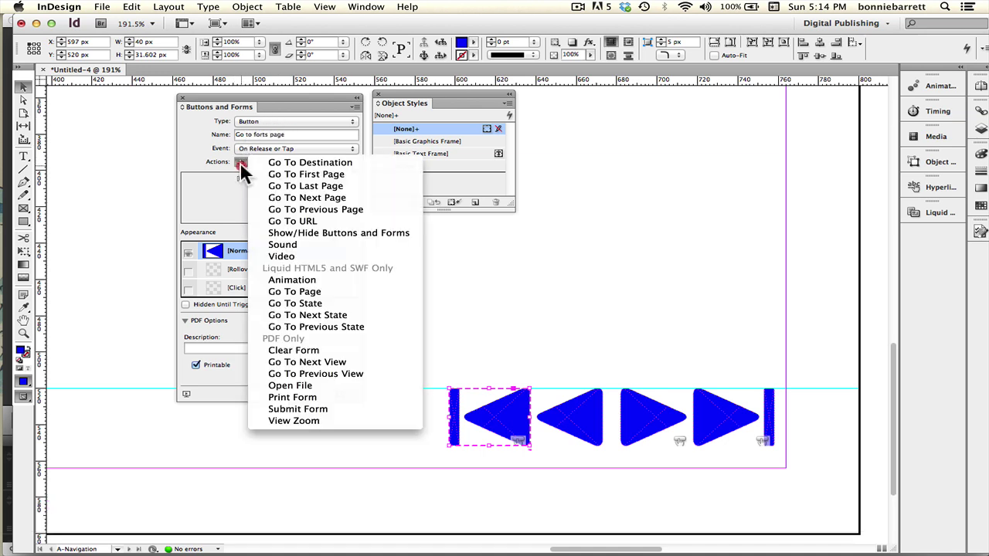
click(292, 173)
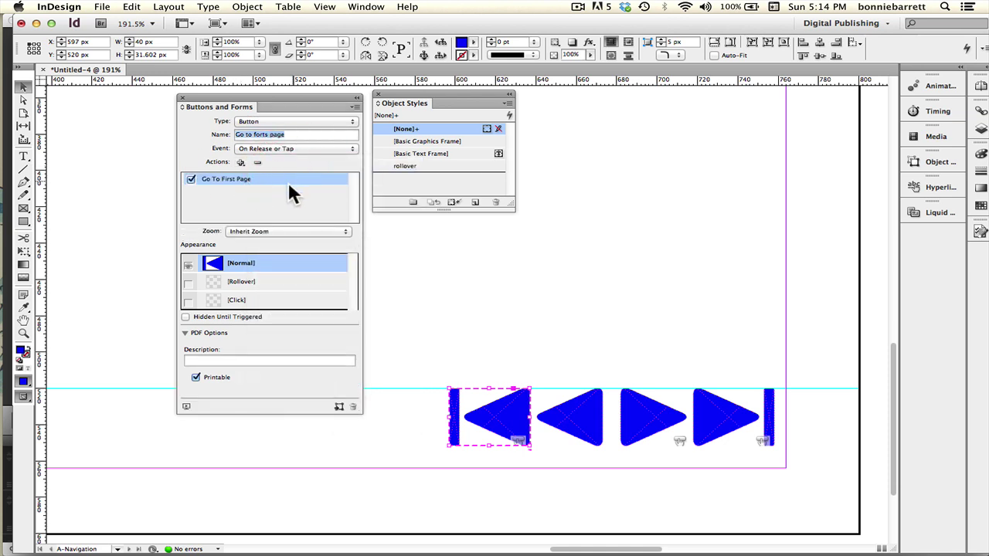
click(254, 283)
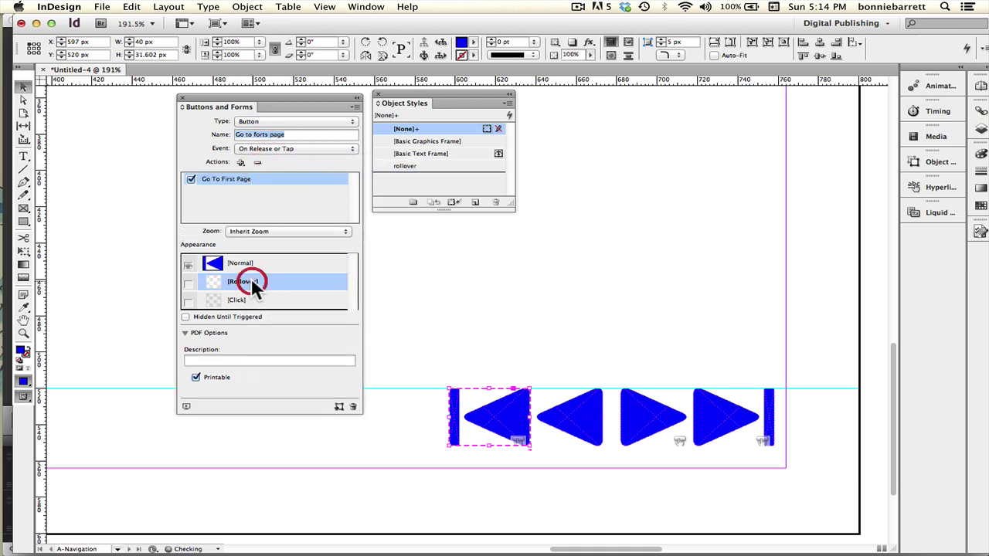
click(407, 165)
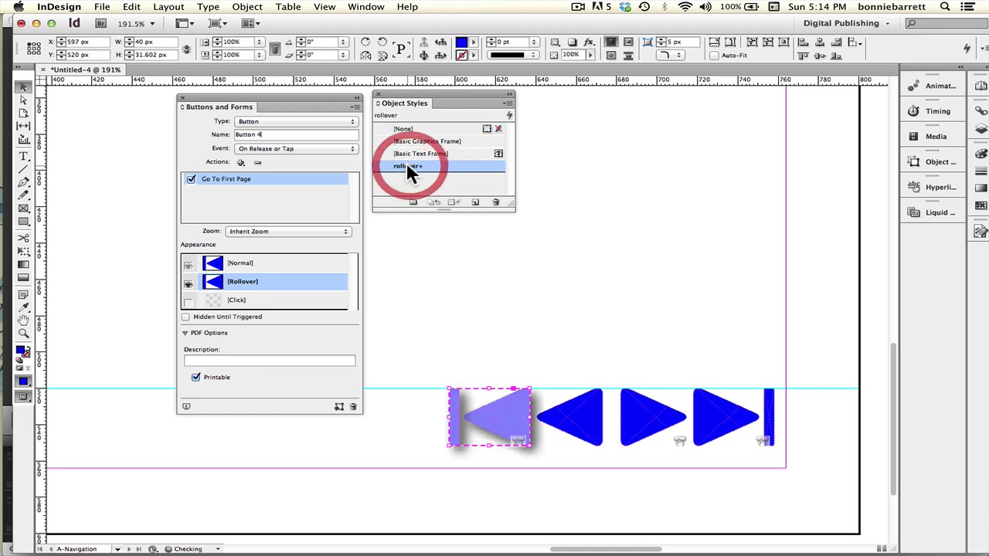
click(262, 264)
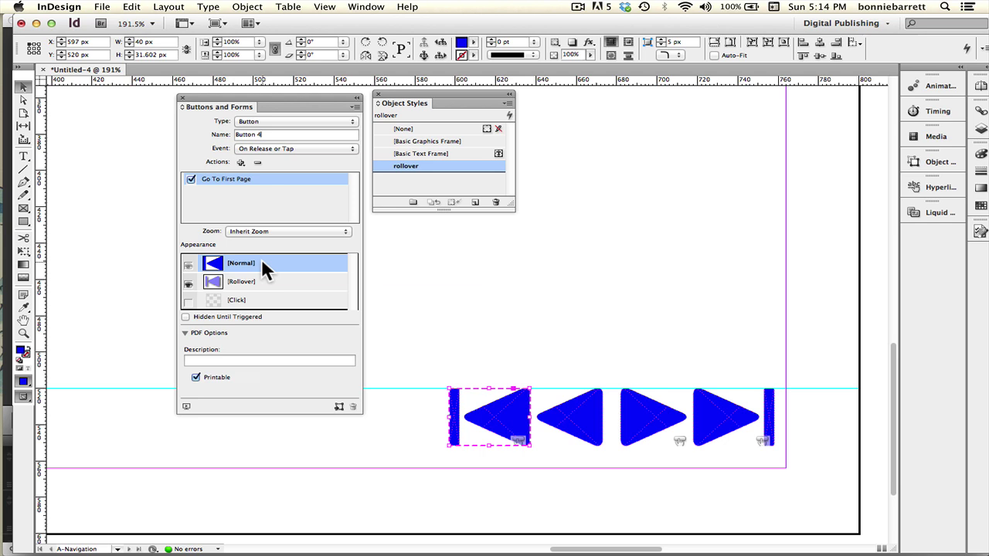
Make the second arrow a button named 'Go to previous page'
click(578, 418)
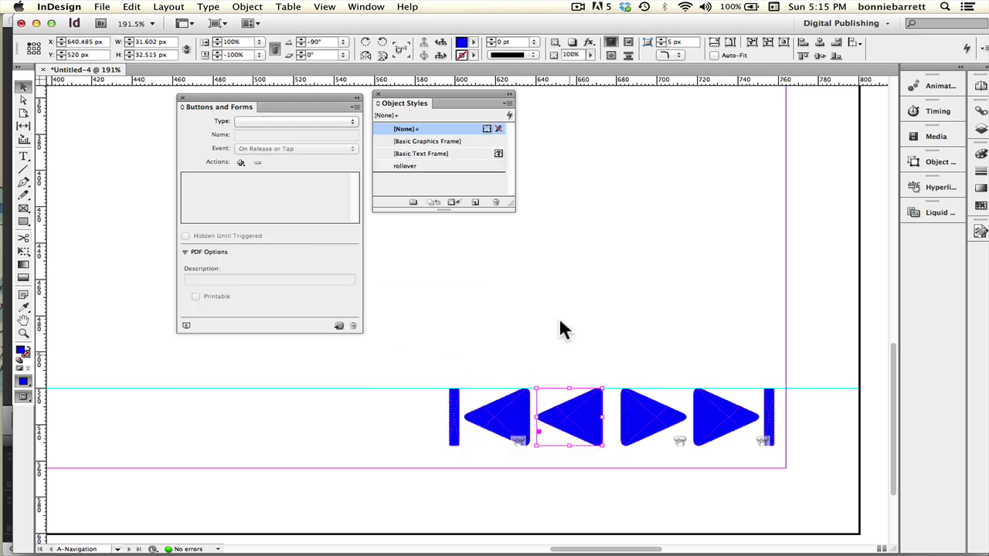
click(285, 116)
click(282, 116)
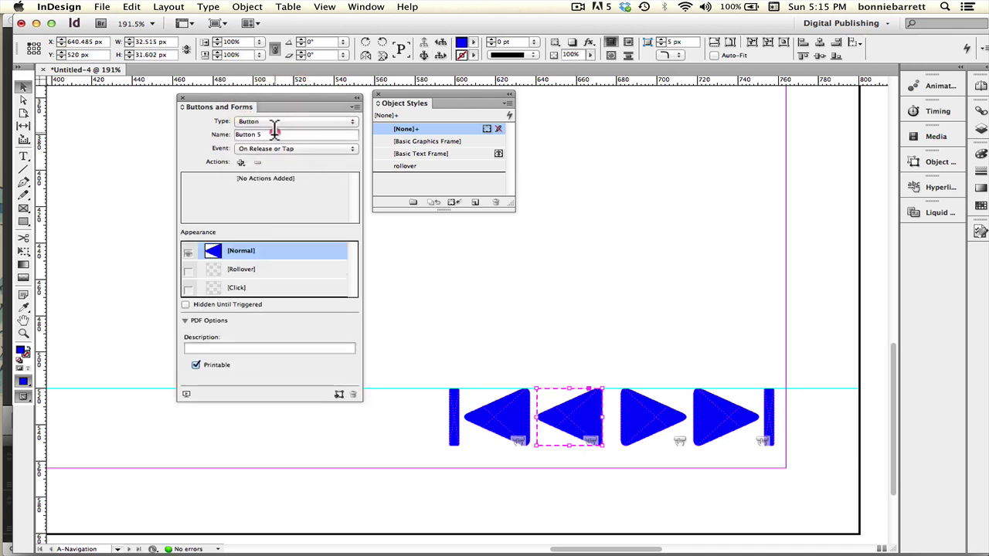
triple_click(234, 135)
text(Go )
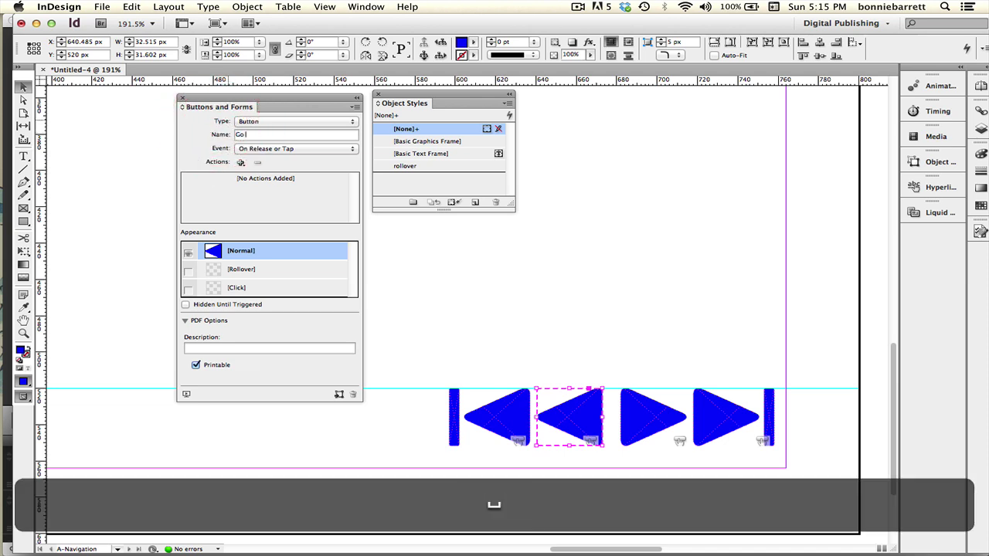
text(to previous page)
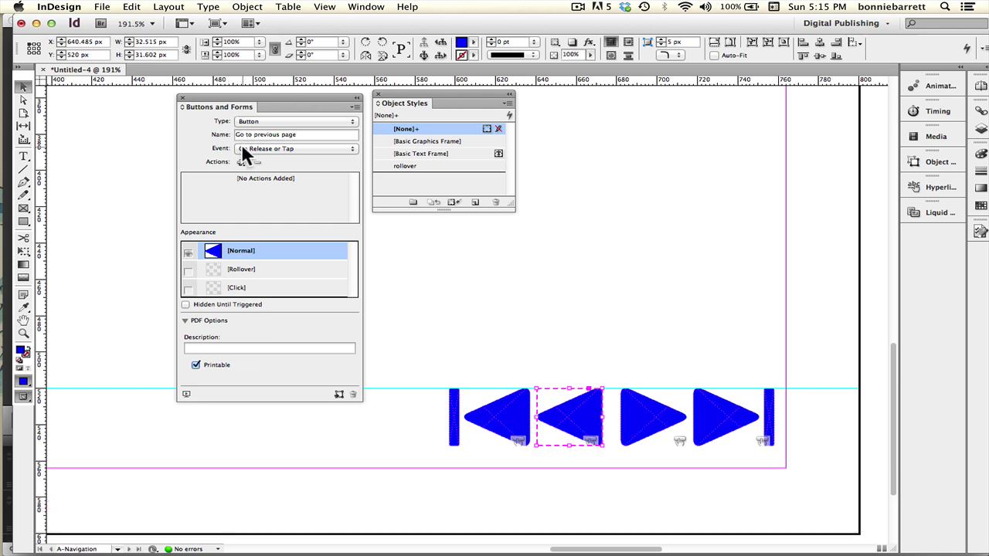
Add a Go To Previous Page action and apply the rollover style to the button's Rollover state
click(241, 162)
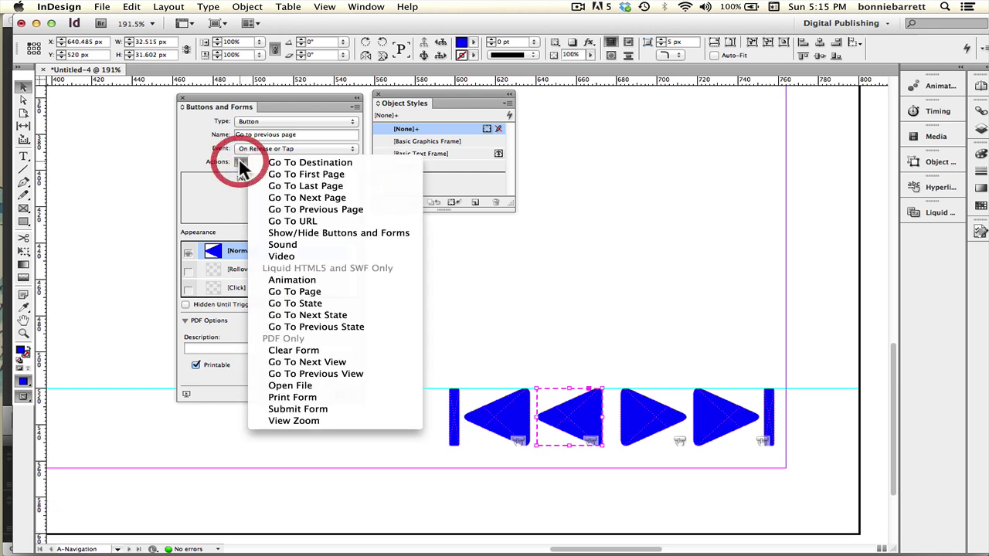
click(296, 209)
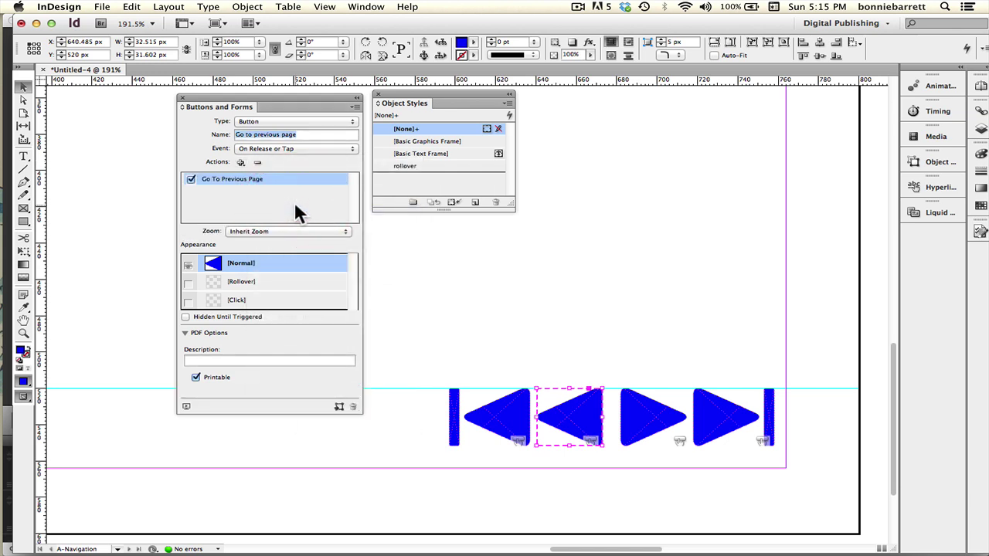
click(255, 279)
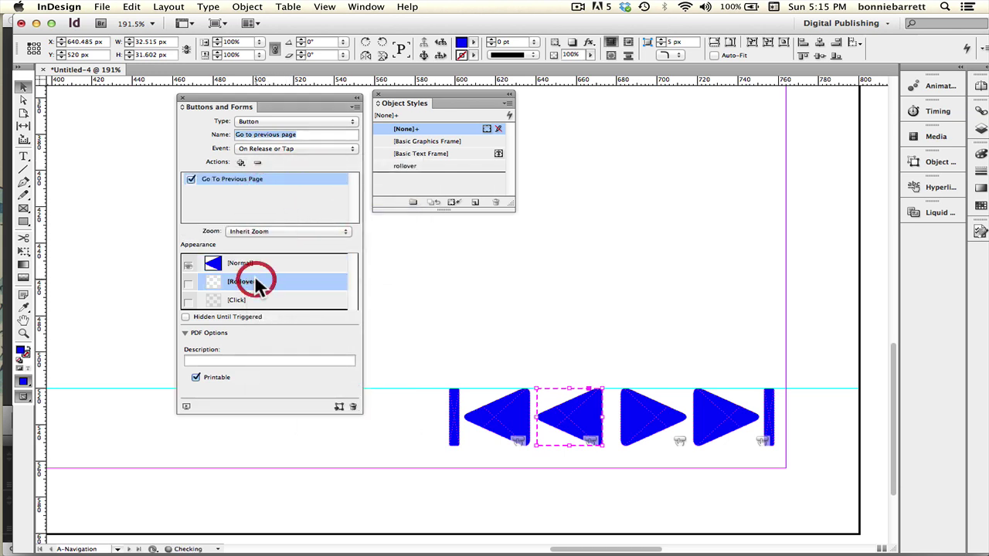
click(403, 166)
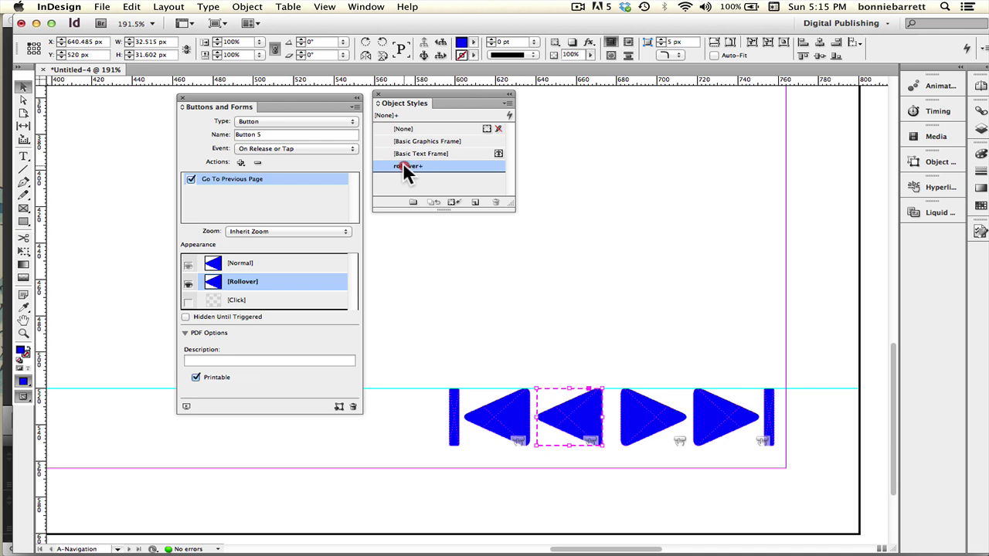
click(289, 264)
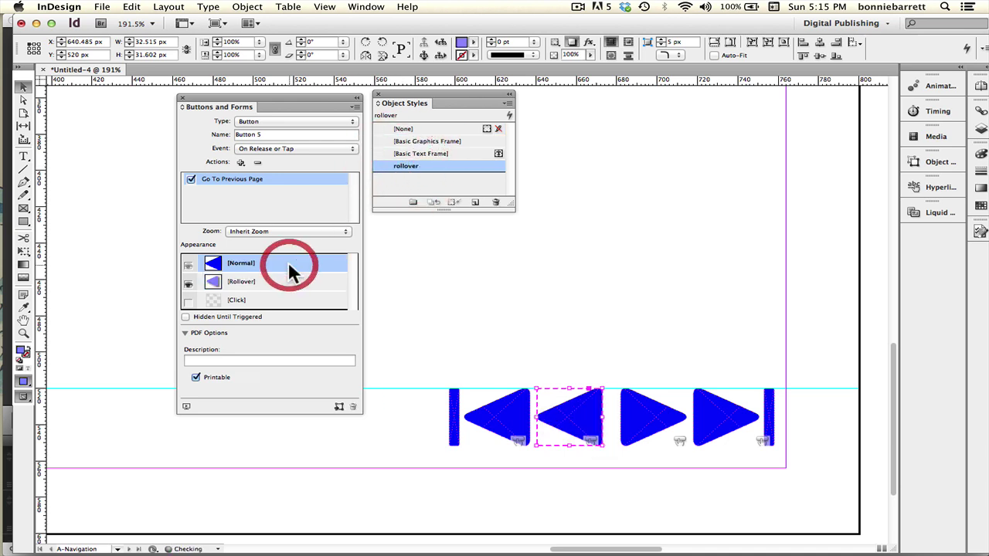
Deselect, zoom in on the four arrow buttons, and close the Buttons and Forms and Object Styles panels
click(532, 327)
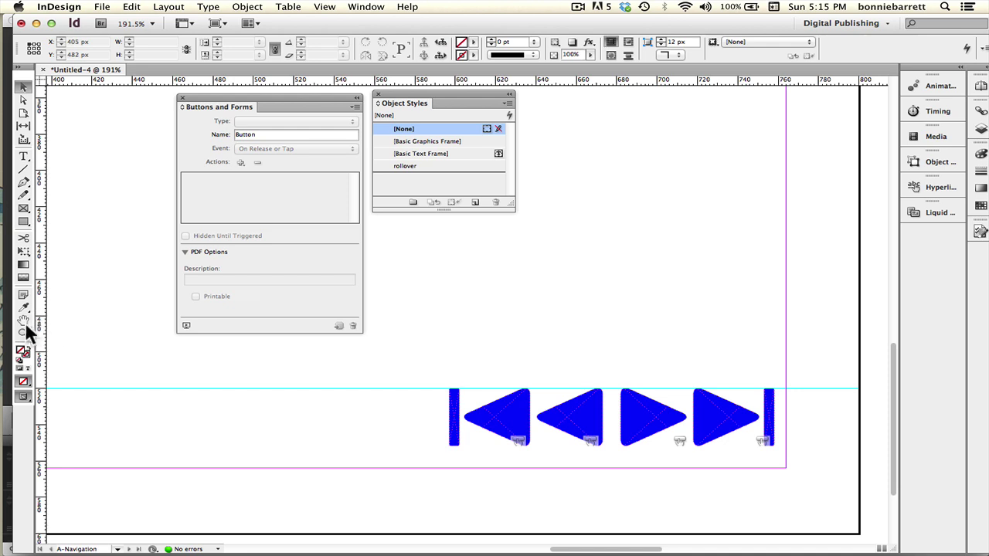
drag(417, 355, 837, 487)
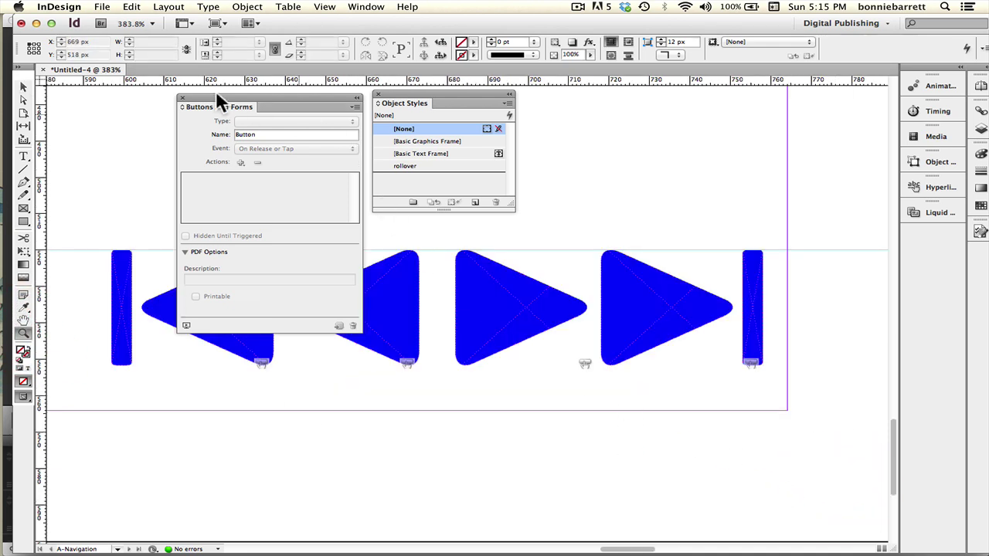
click(179, 95)
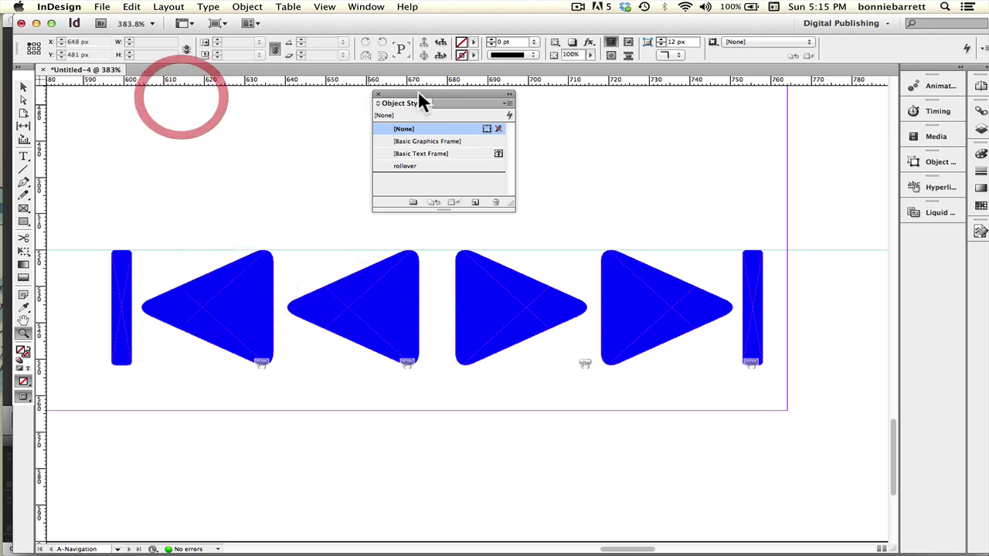
click(377, 91)
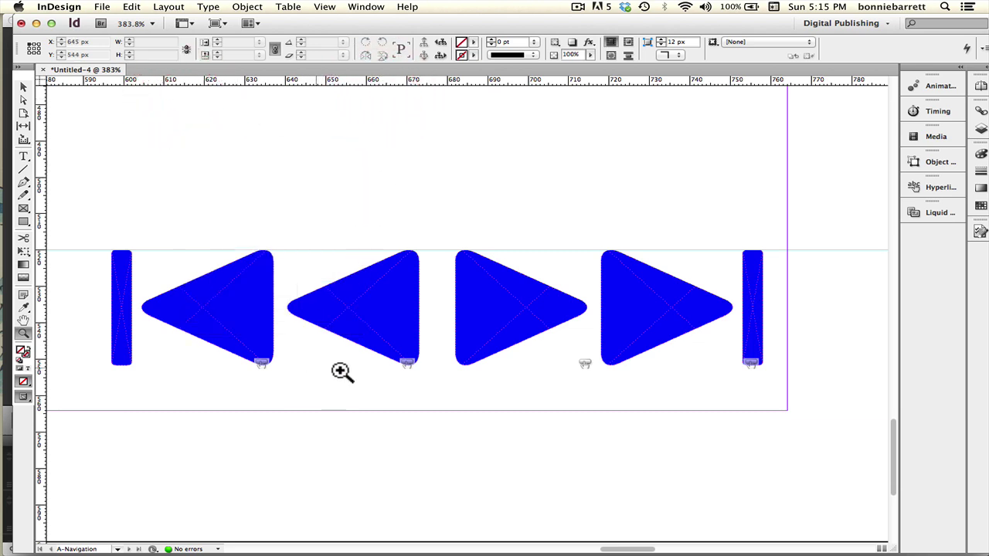
Insert 4 pages after page 1 based on A-Navigation, fit the page, and select that master
click(979, 87)
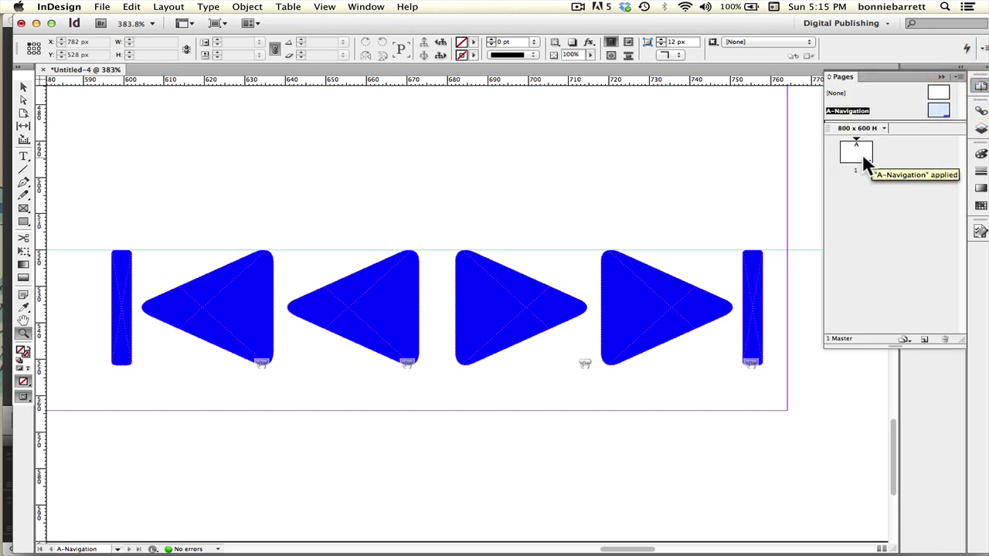
click(957, 78)
click(956, 78)
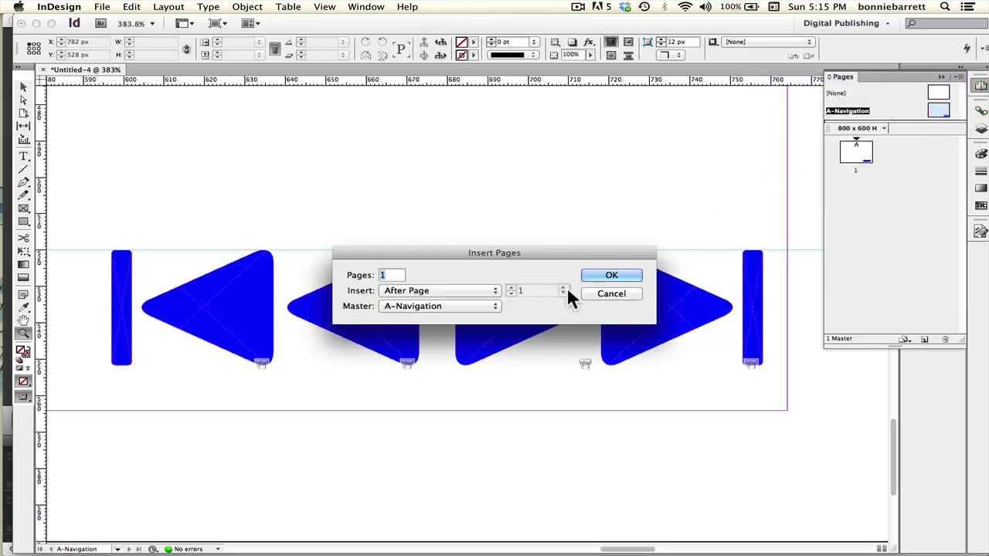
text(4)
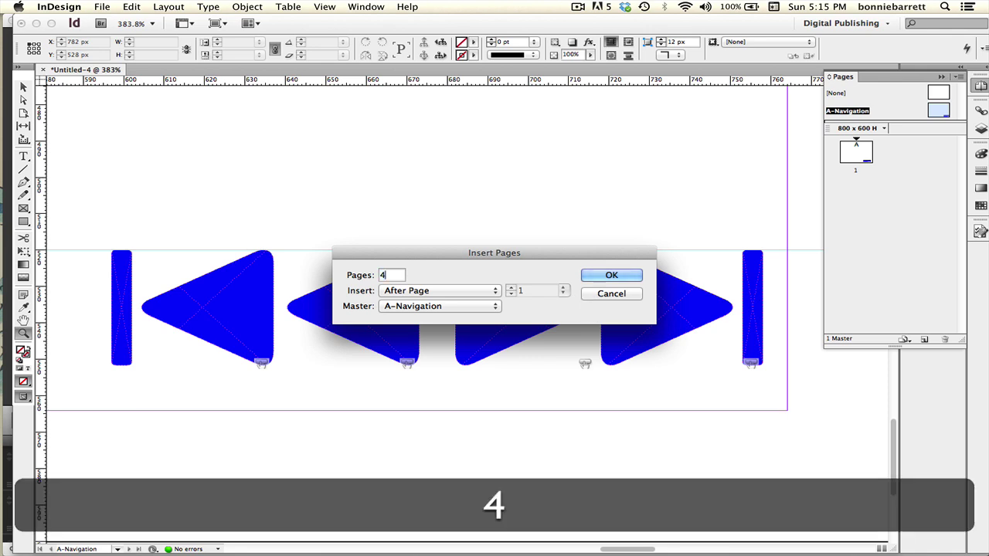
click(604, 272)
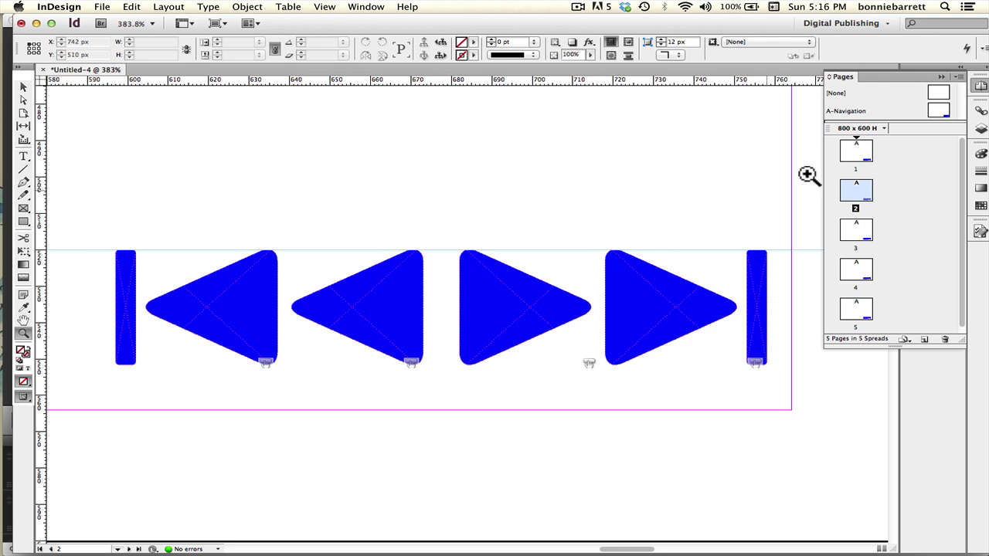
key(super+0)
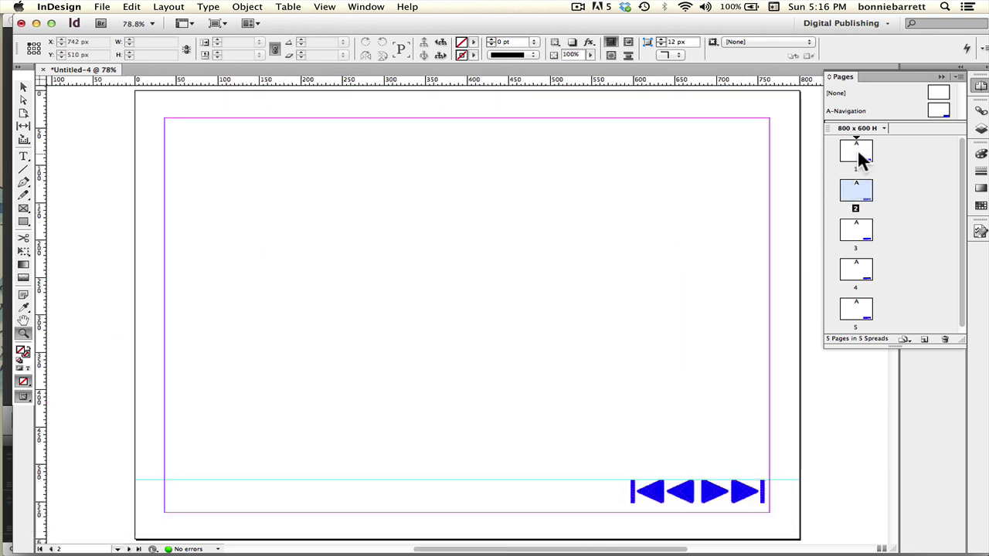
click(933, 108)
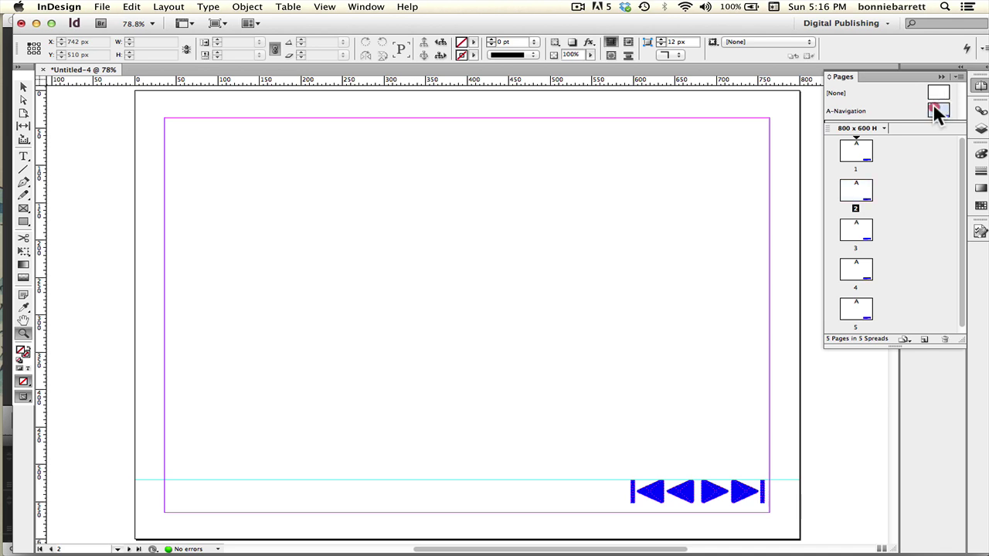
On the A-Navigation master, draw a text frame with a 72 pt Current Page Number marker
double_click(932, 105)
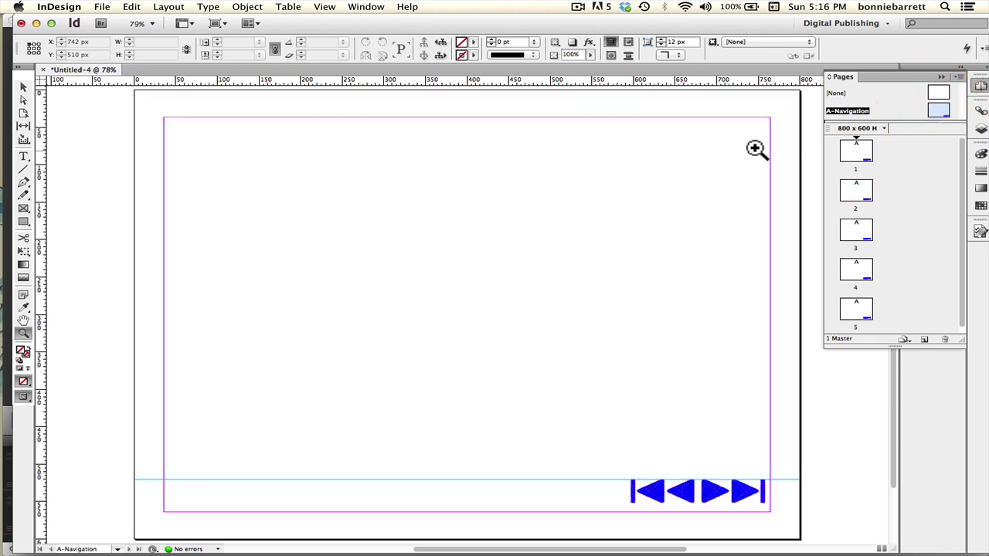
click(22, 156)
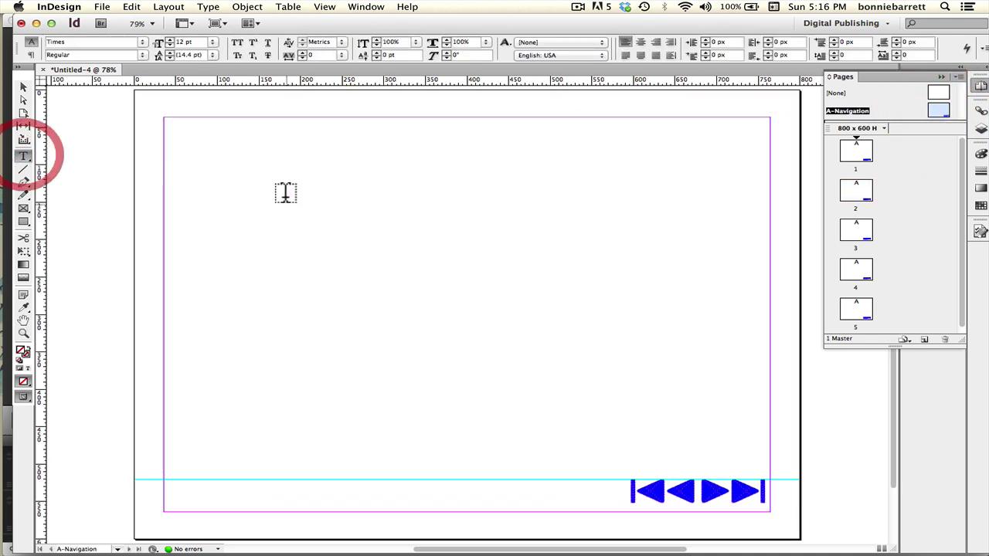
drag(292, 182, 494, 420)
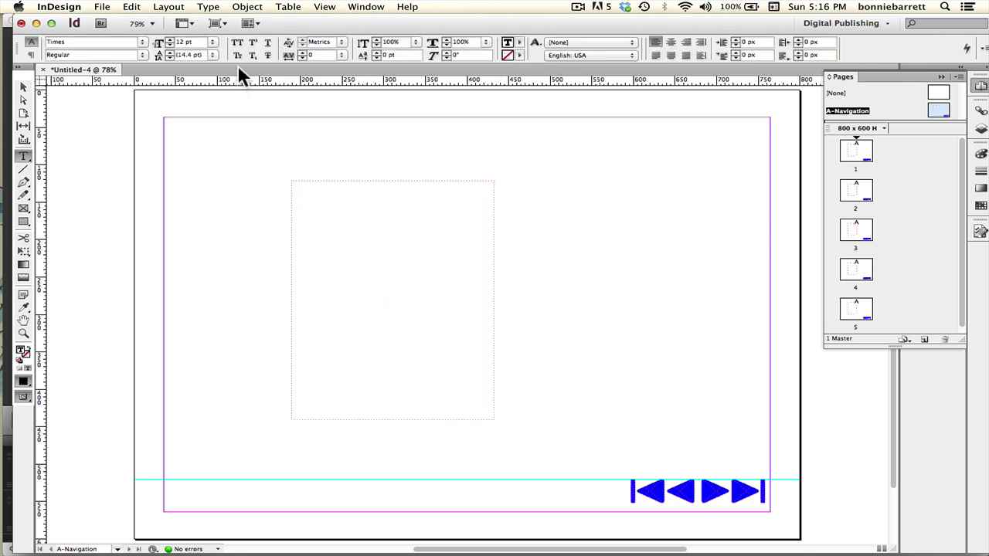
click(211, 43)
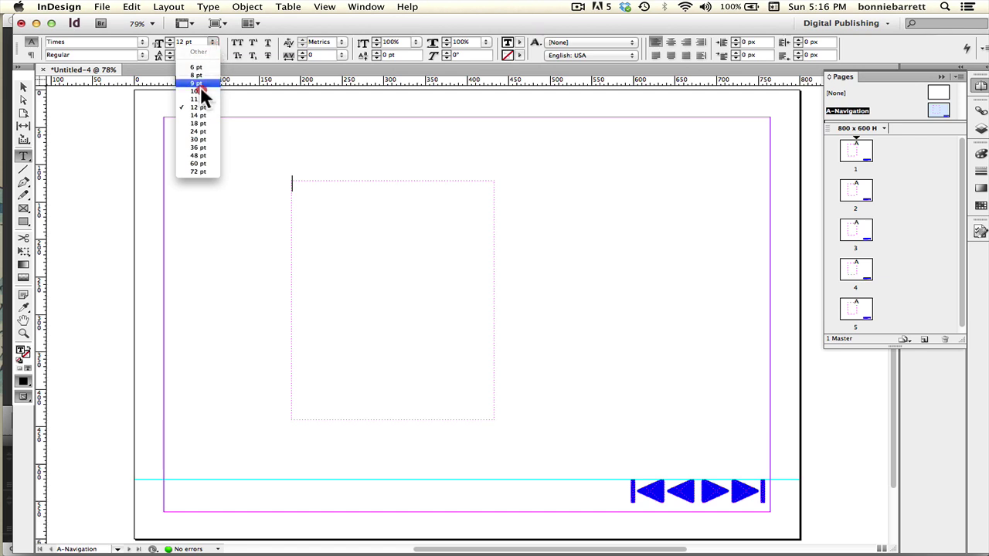
click(195, 172)
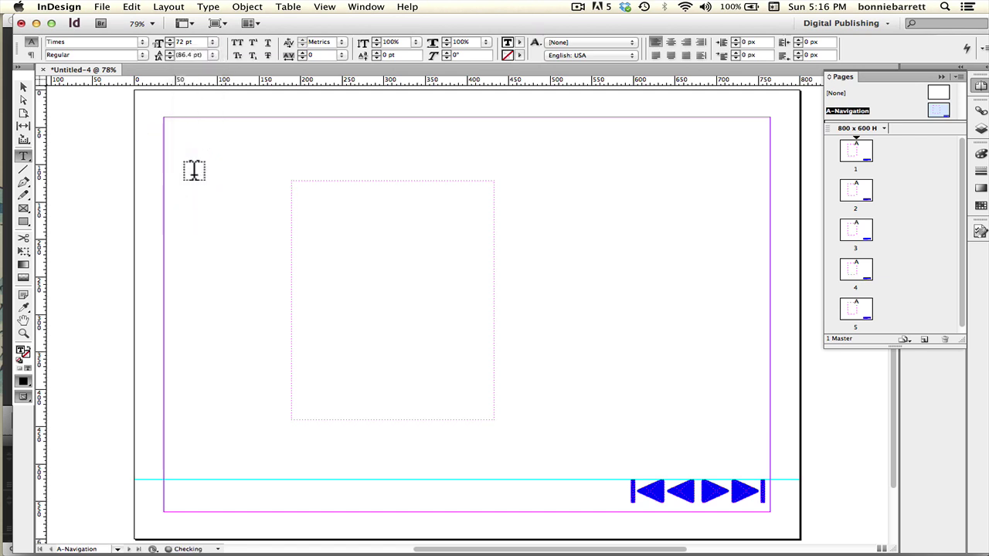
click(205, 7)
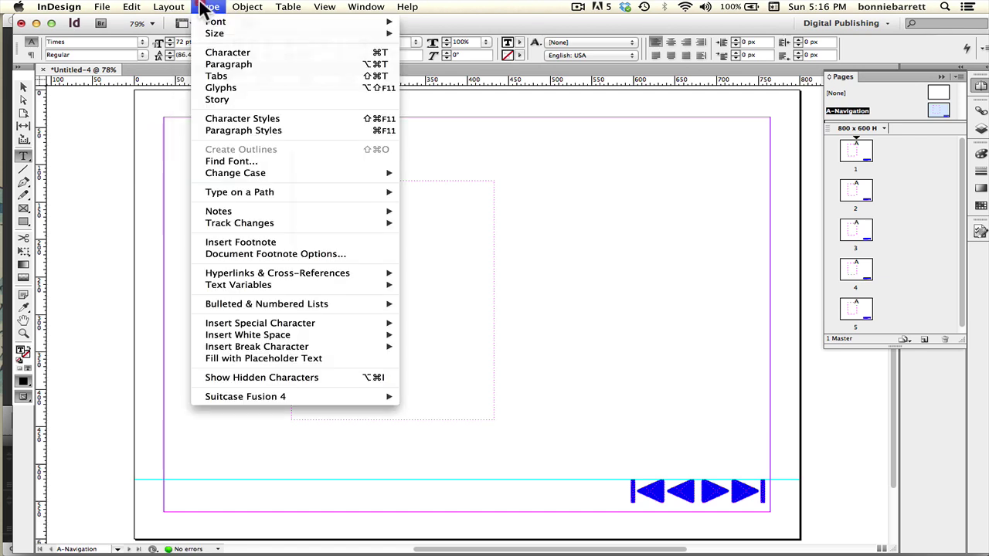
mouse_move(227, 321)
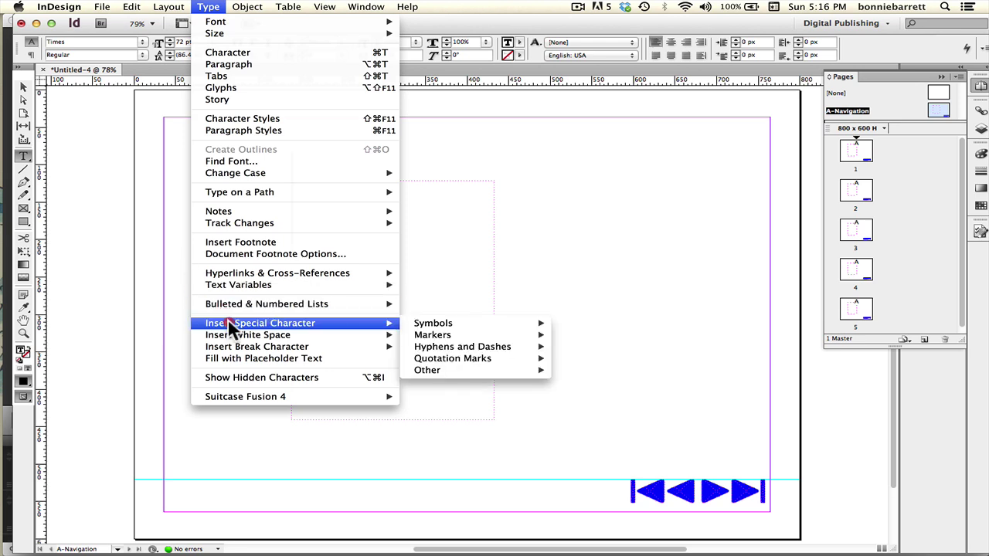
mouse_move(463, 332)
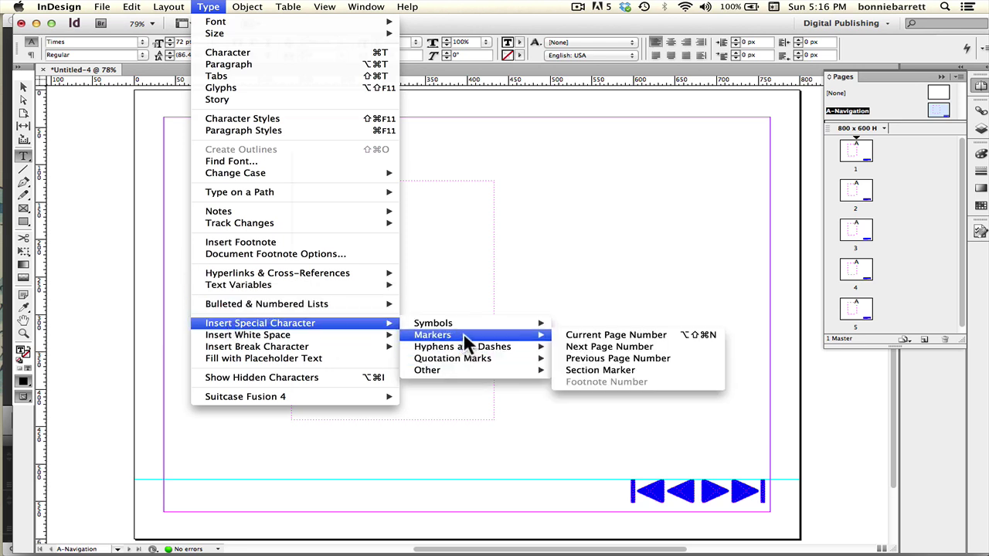
click(601, 336)
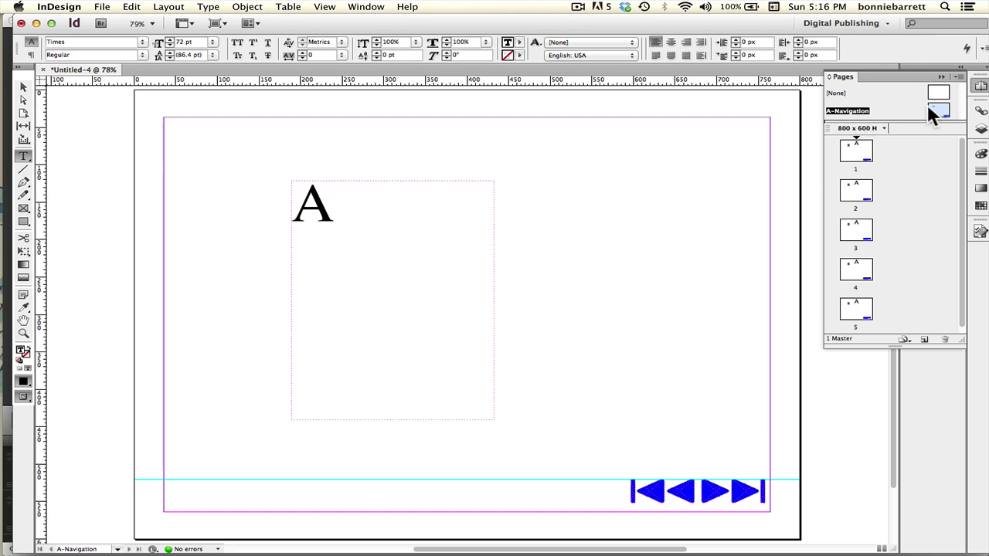
Visit pages 1 through 5 to confirm each shows its own page number
double_click(861, 143)
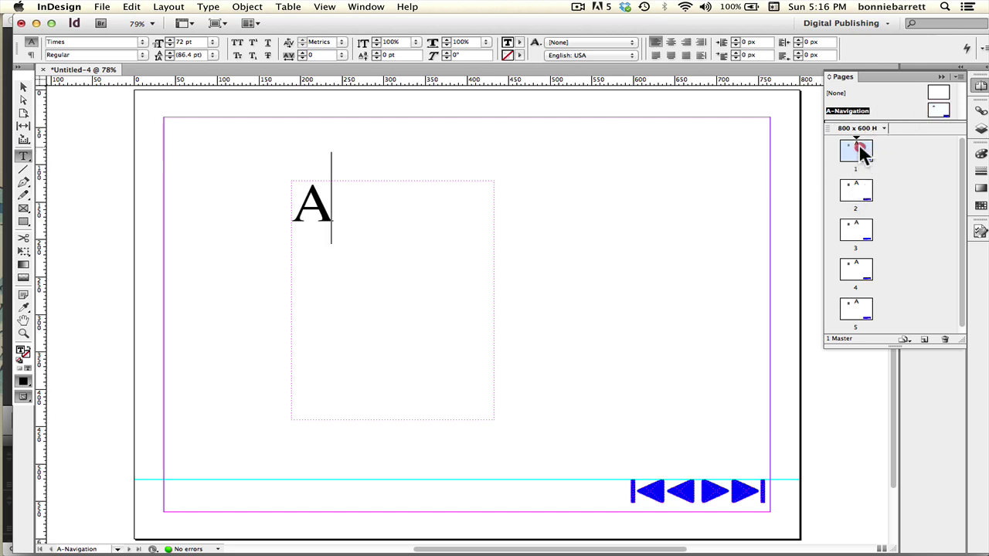
double_click(858, 189)
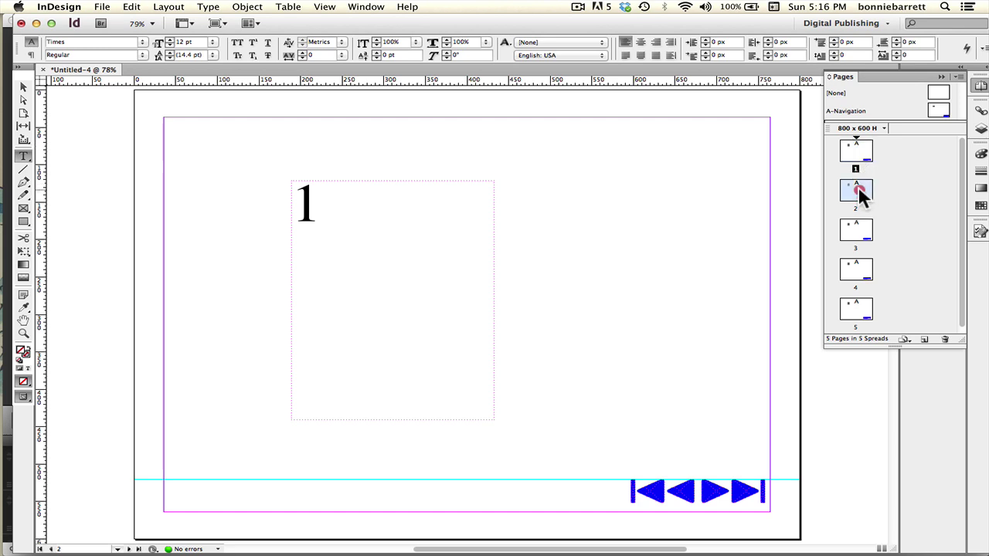
click(856, 230)
double_click(855, 230)
double_click(859, 270)
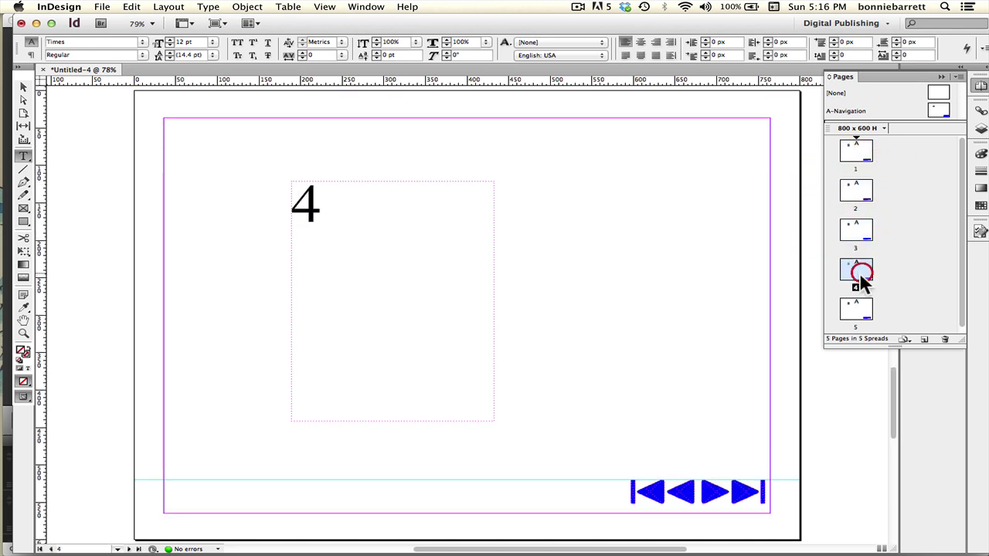
double_click(856, 314)
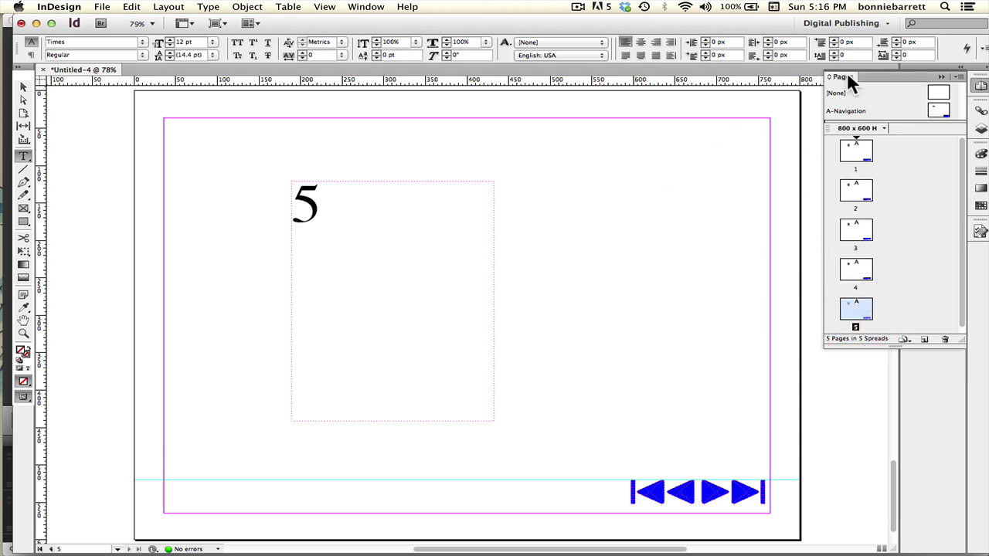
Show an enlarged SWF Preview panel in Preview Document Mode and start playback
click(939, 76)
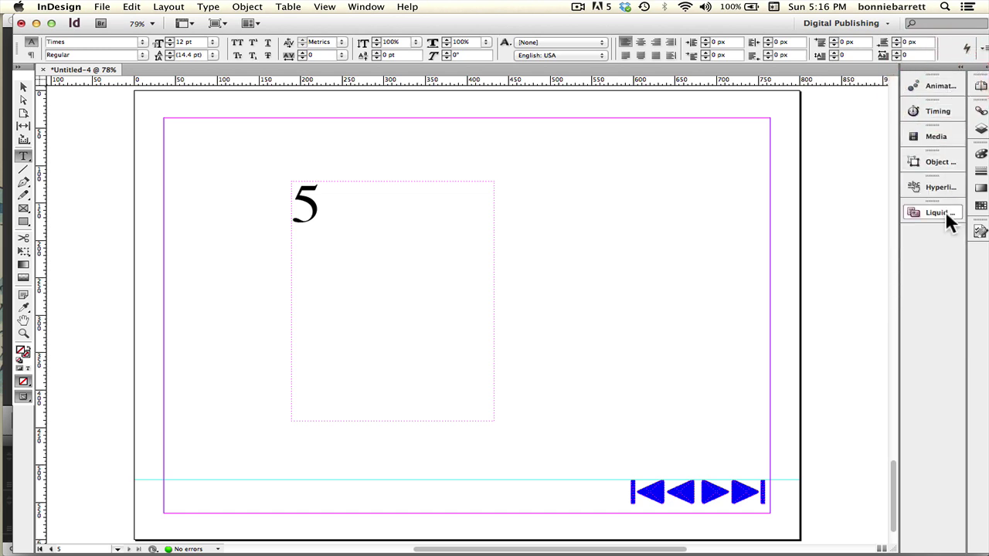
click(368, 7)
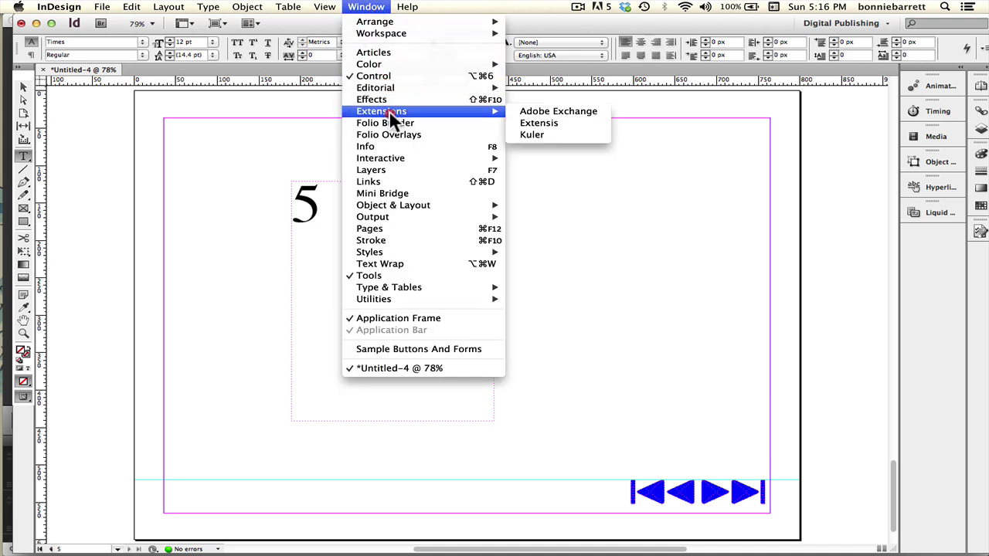
mouse_move(396, 154)
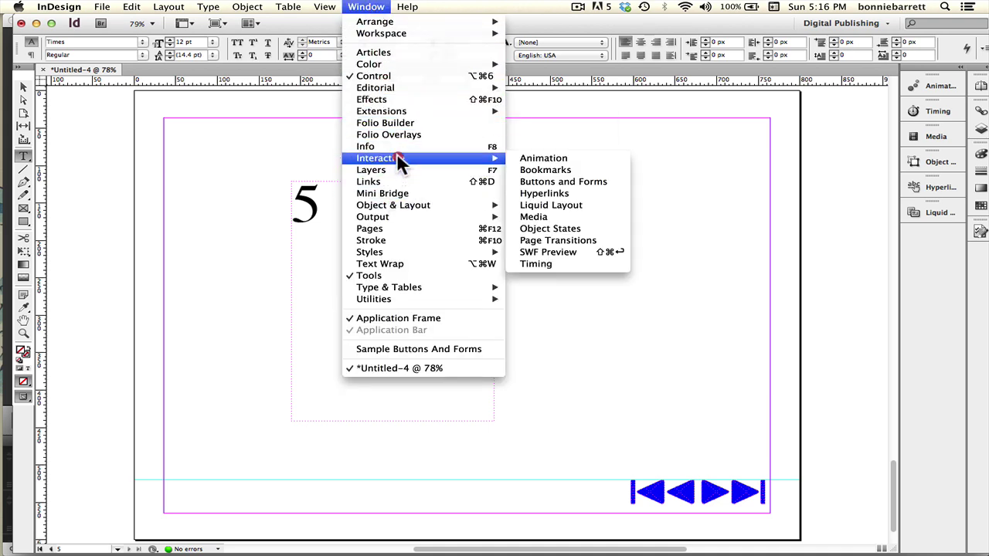
click(541, 252)
drag(516, 232, 471, 99)
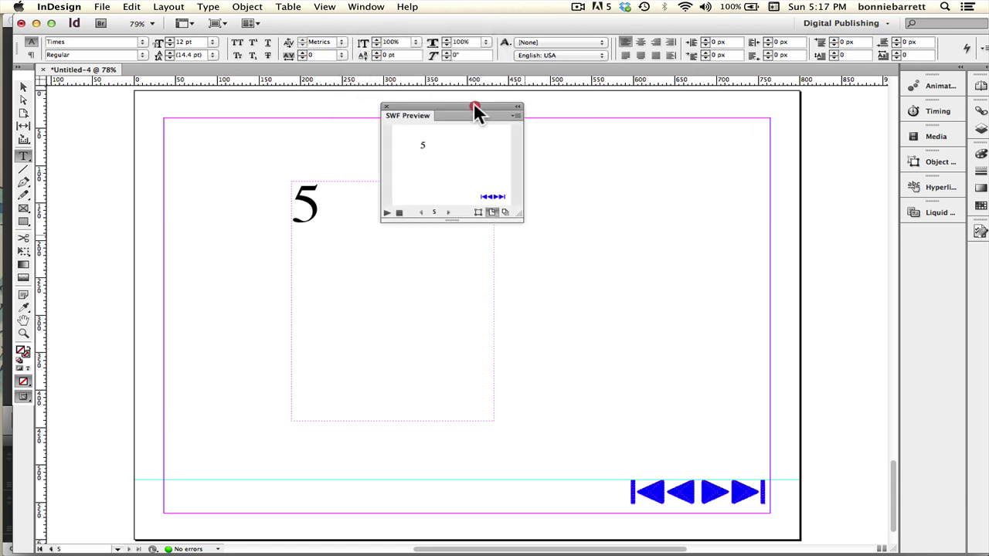
drag(522, 218, 824, 418)
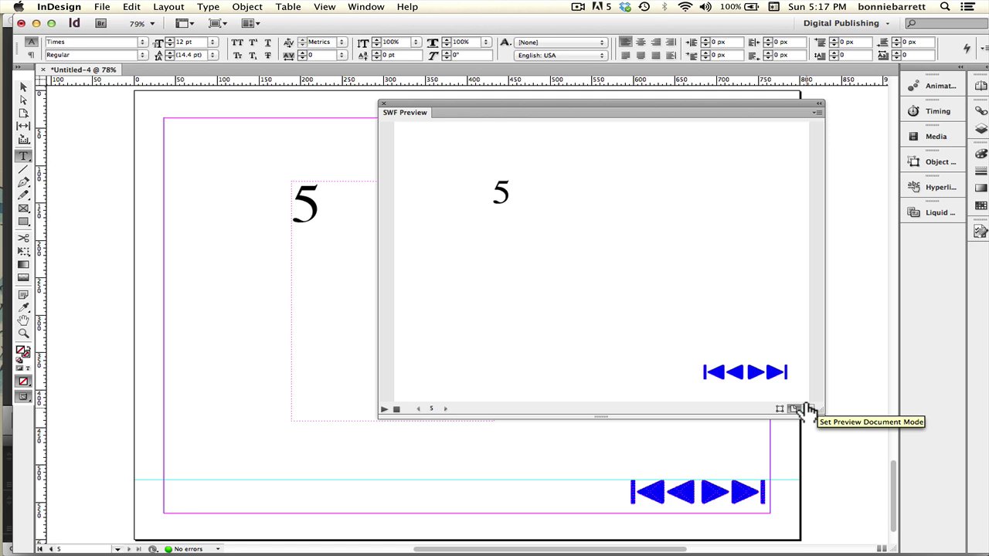
click(807, 408)
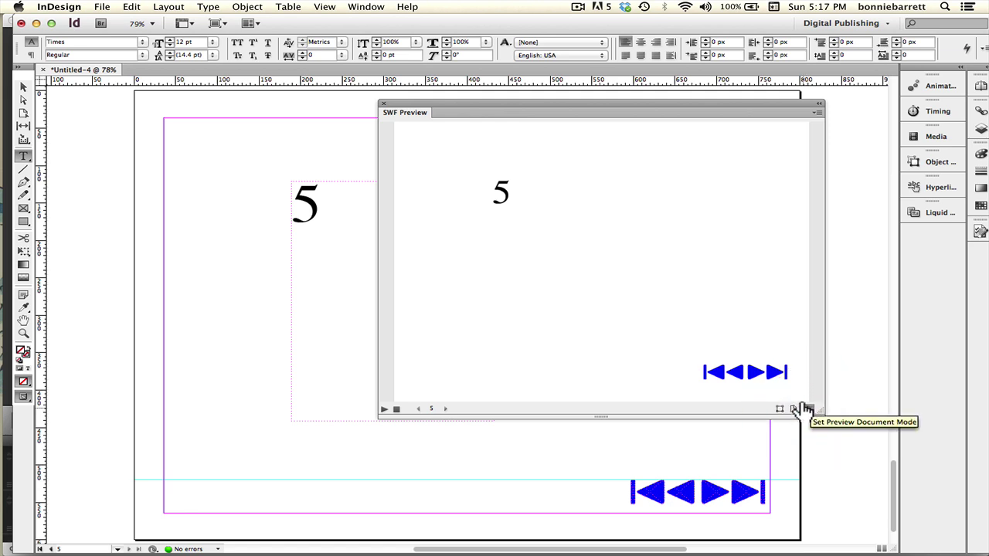
click(384, 409)
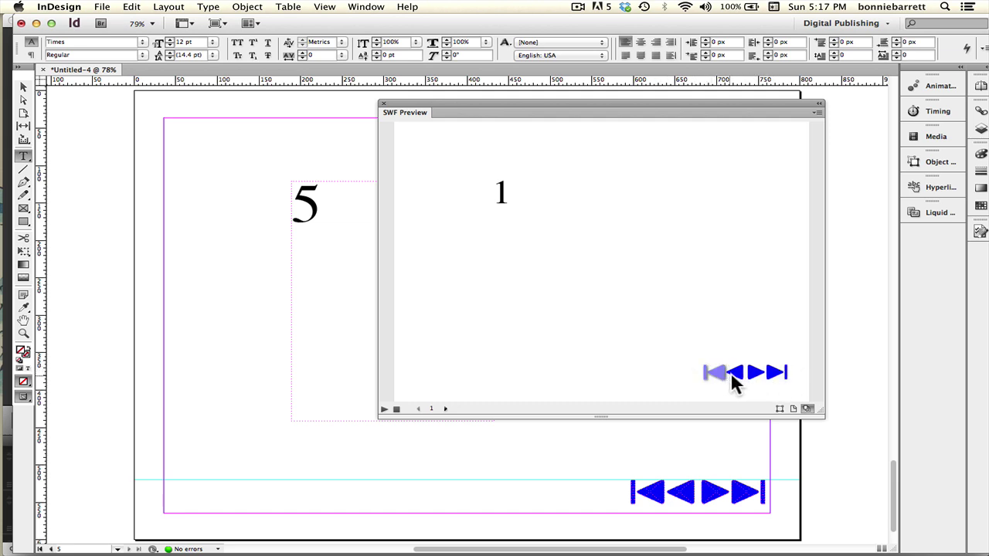
Test the last, first, next and previous page triangles, then advance the preview to page 4
click(774, 375)
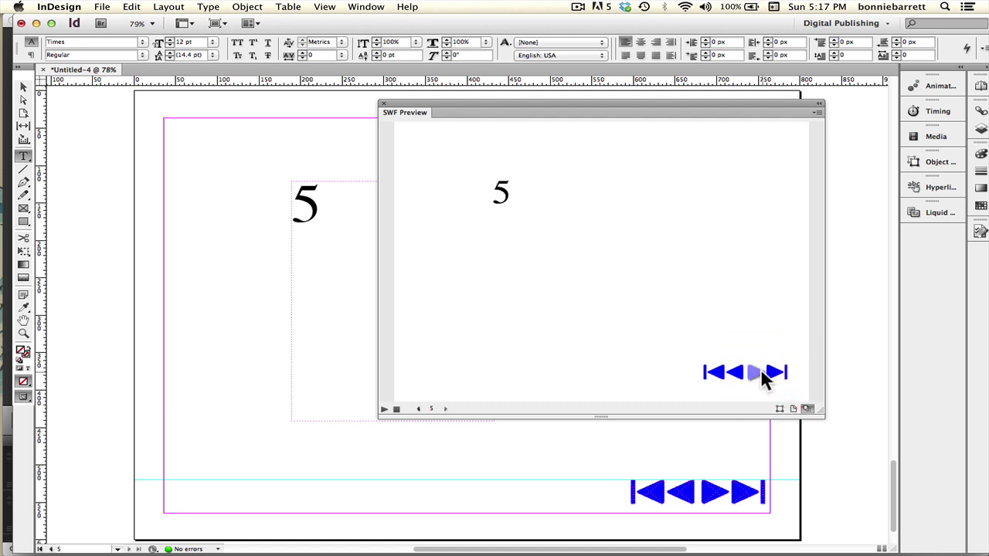
click(712, 373)
click(755, 373)
click(736, 372)
click(755, 371)
click(754, 371)
click(755, 371)
Uncheck Include Interactive Page Curl in the SWF preview settings and save them
click(816, 113)
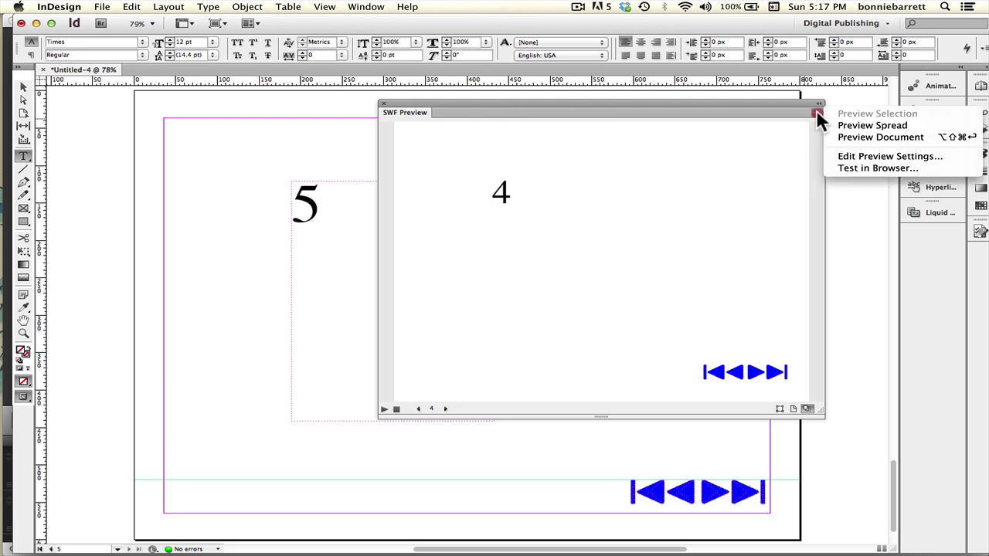
click(845, 156)
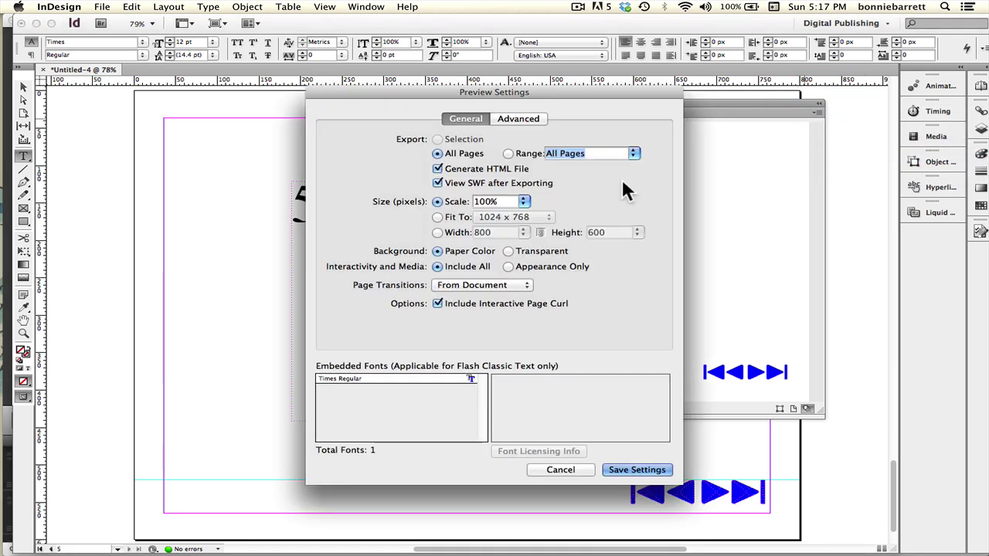
click(438, 301)
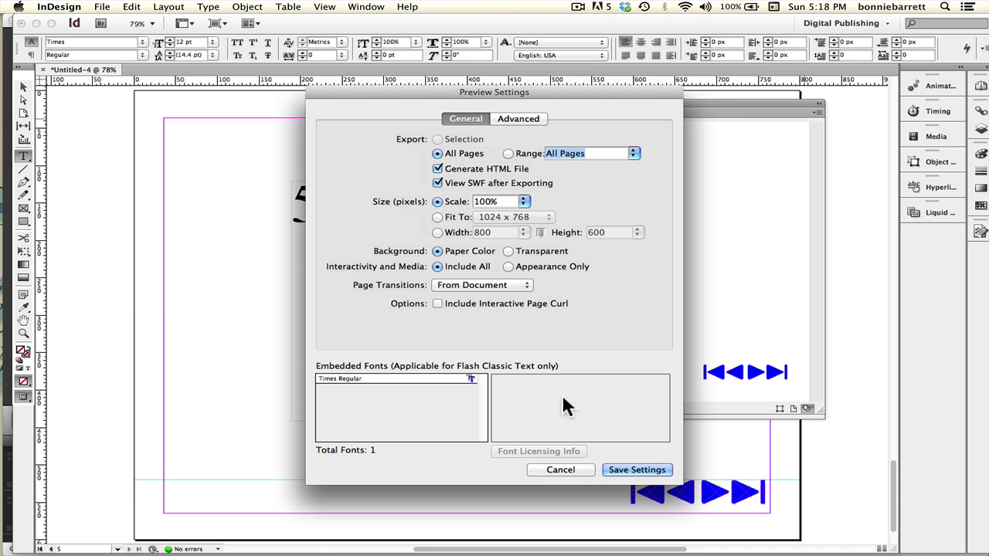
click(634, 468)
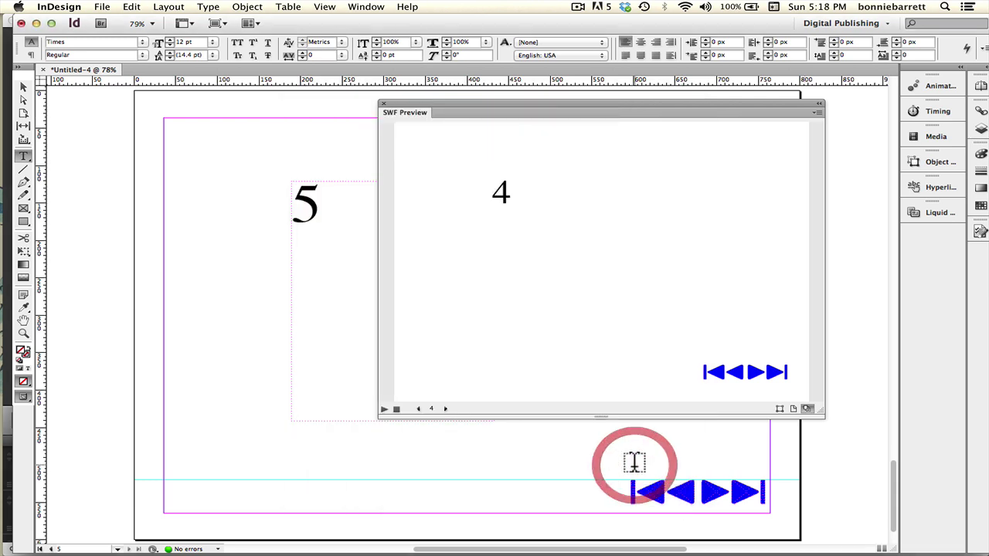
Replay the preview and test last, previous, first and next triangles, ending on page 2
click(384, 409)
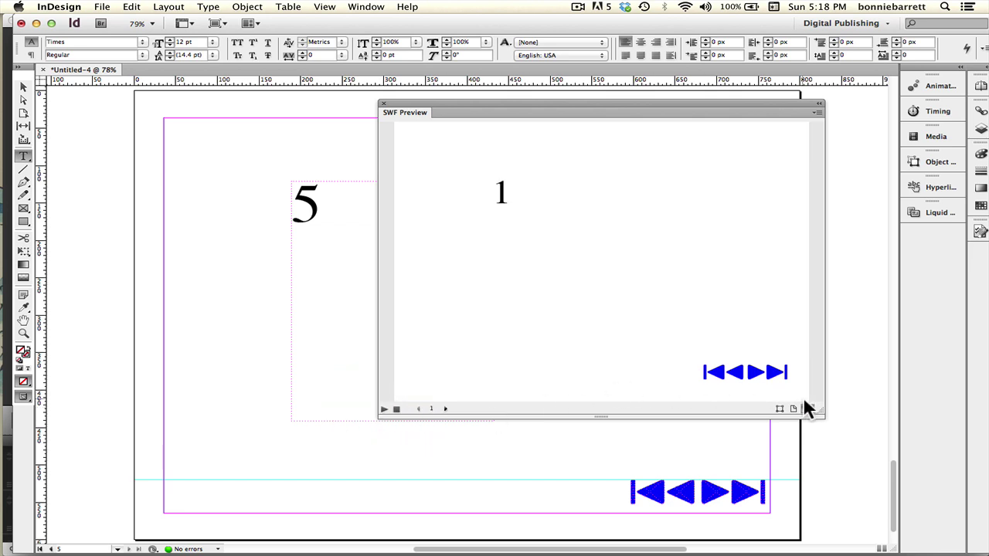
click(773, 372)
click(733, 369)
click(717, 372)
click(755, 372)
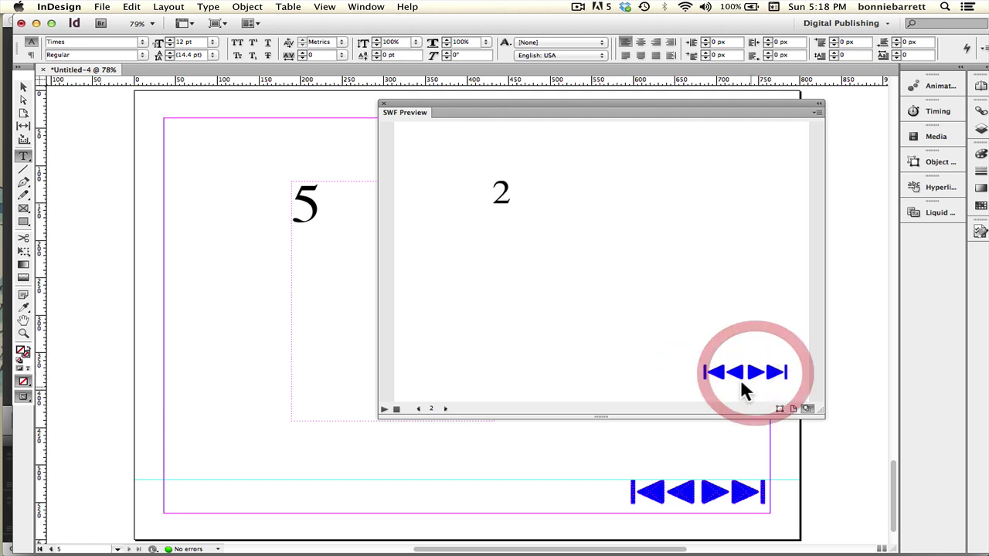